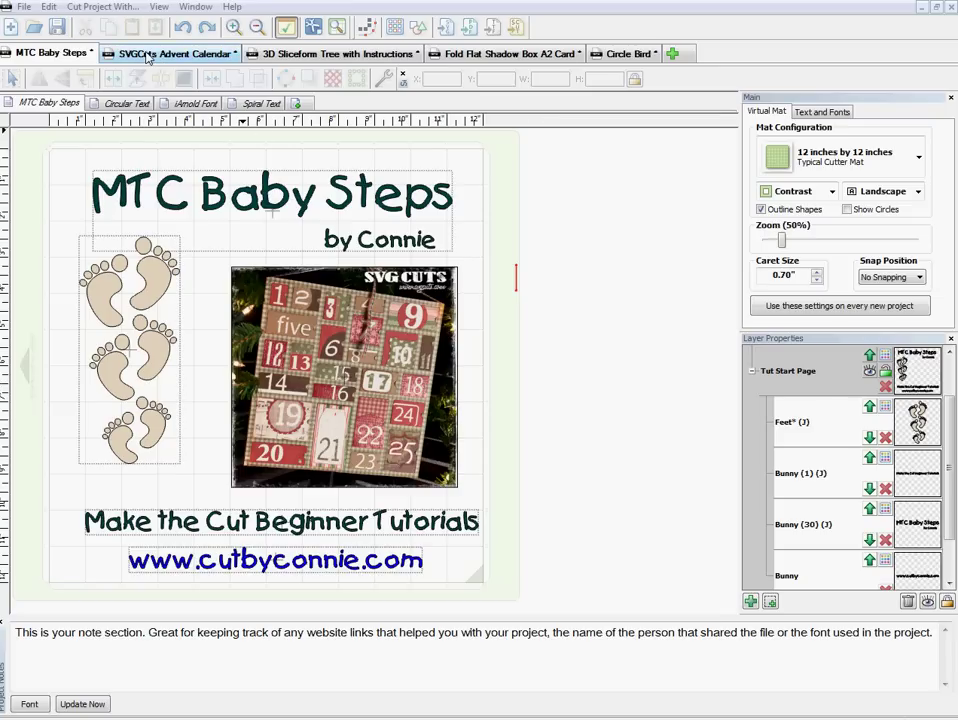
Open the SVGCuts Advent Calendar project and look through its Red, Green and White mats.
left_click(146, 56)
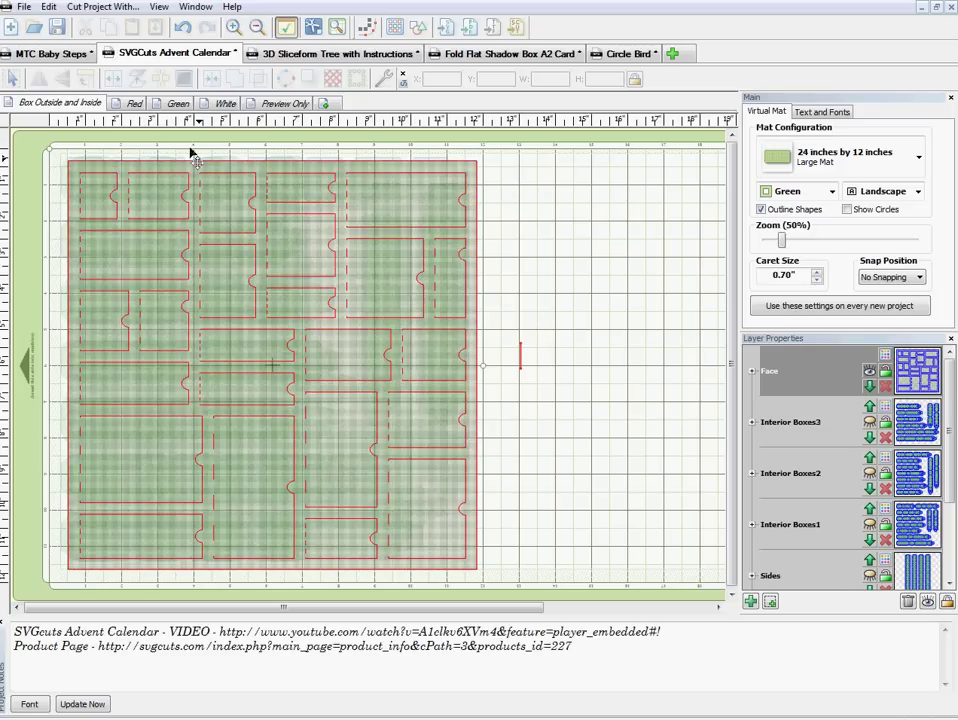
left_click(135, 105)
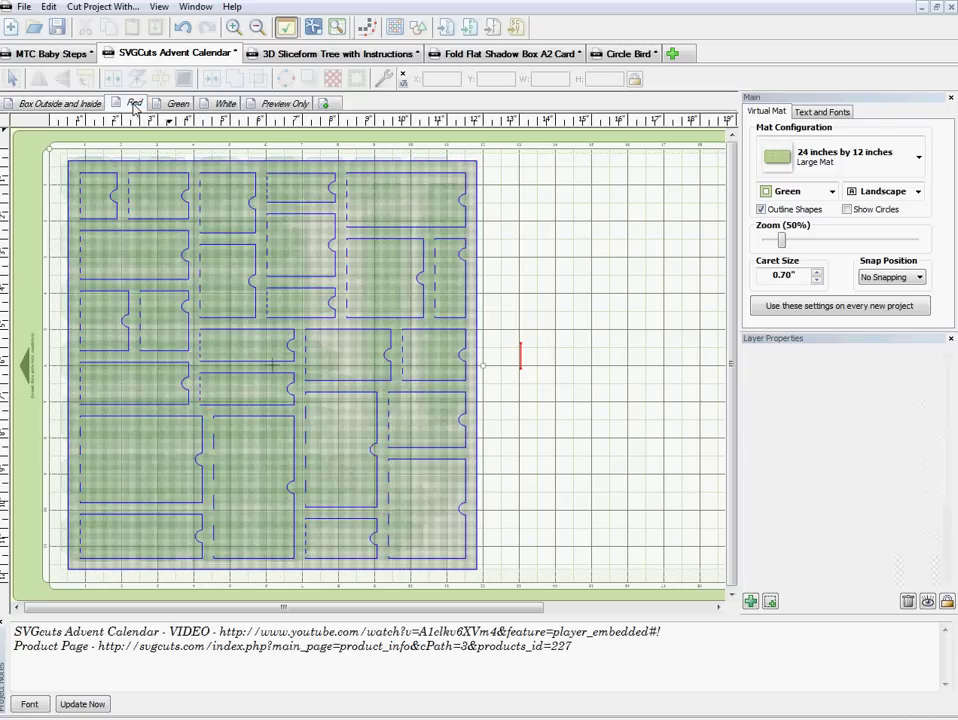
left_click(174, 104)
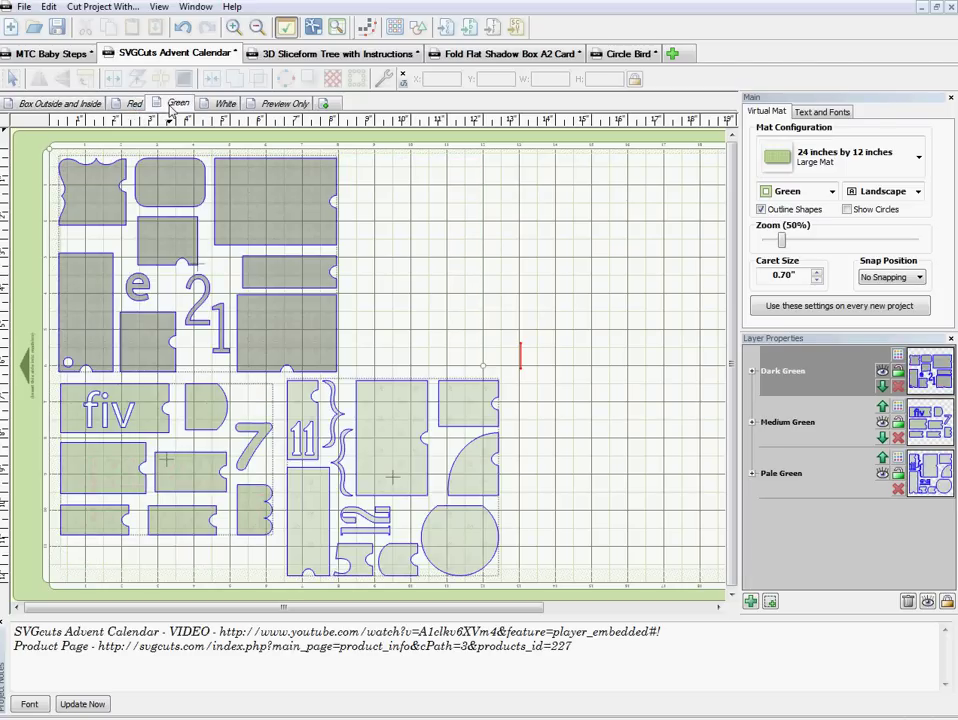
left_click(224, 104)
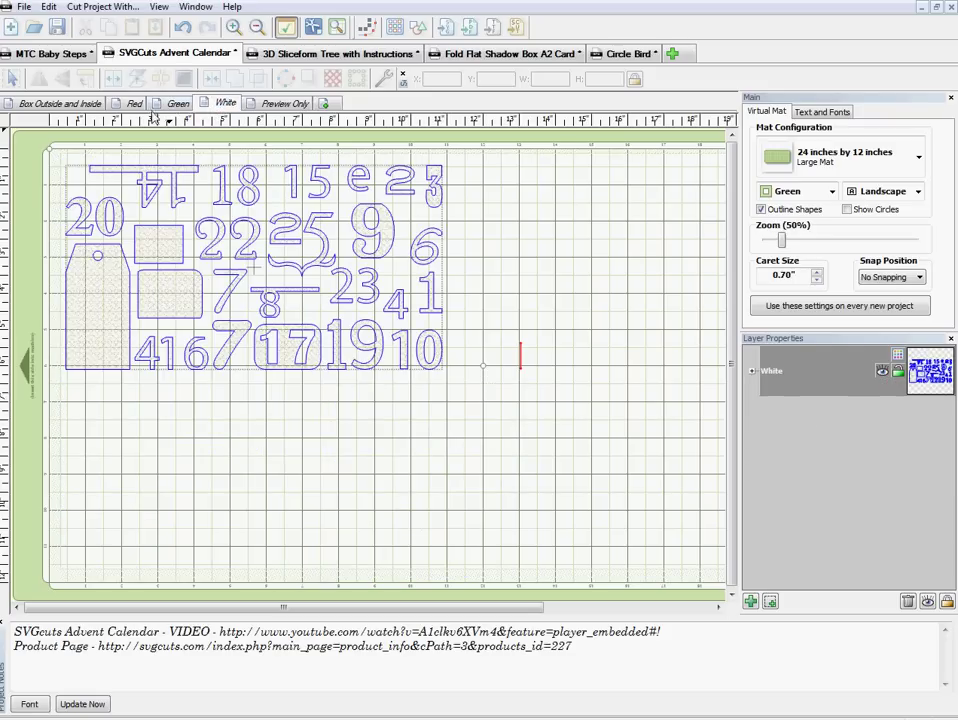
left_click(131, 106)
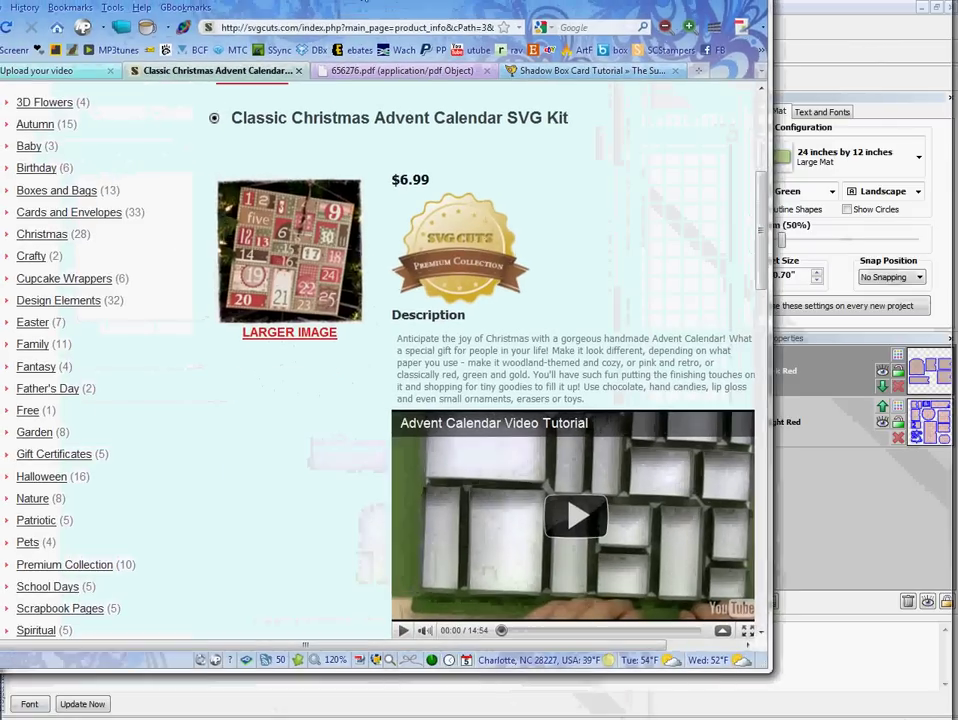
Switch to the web browser and examine the Classic Christmas Advent Calendar SVG Kit page, including the larger product image.
double_click(421, 18)
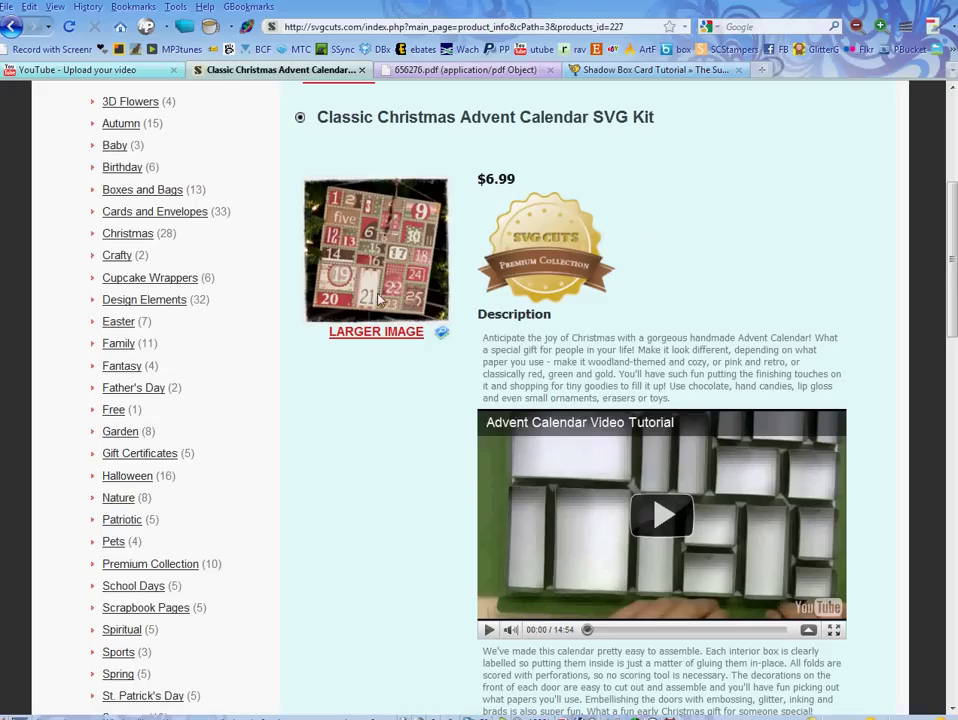
left_click(379, 336)
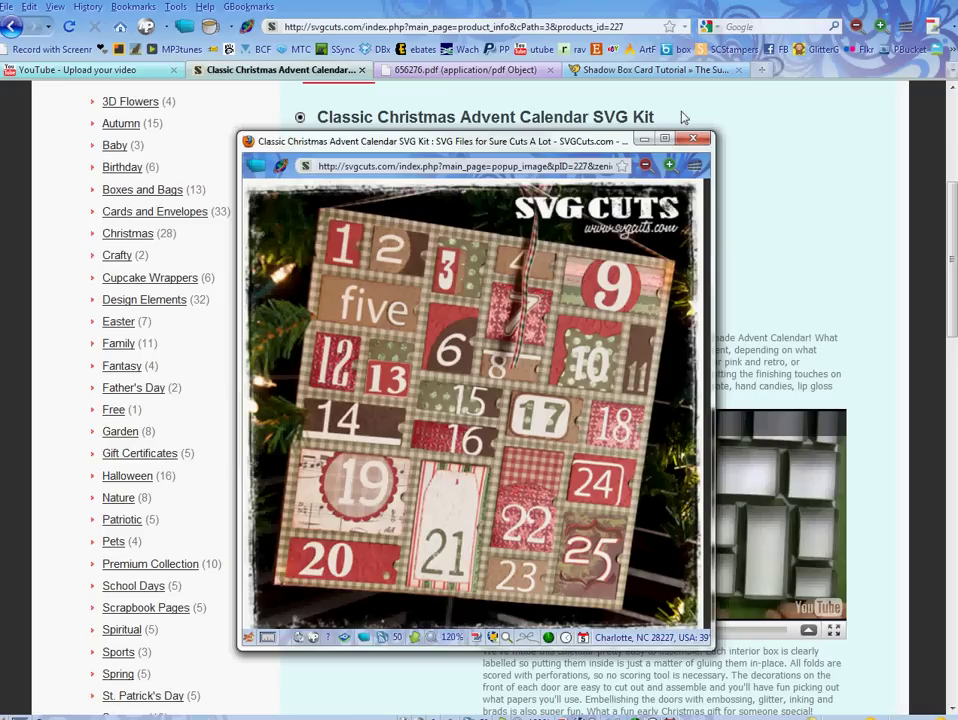
left_click(699, 142)
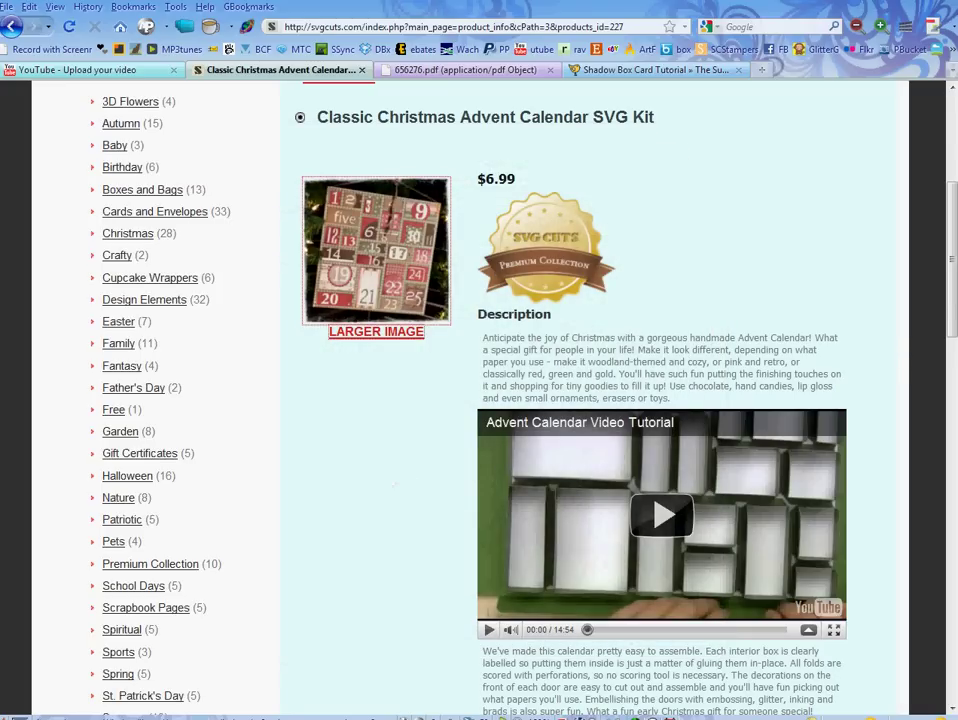
scroll(947, 315, "down", 2)
left_click_drag(947, 315, 951, 282)
scroll(951, 282, "down", 2)
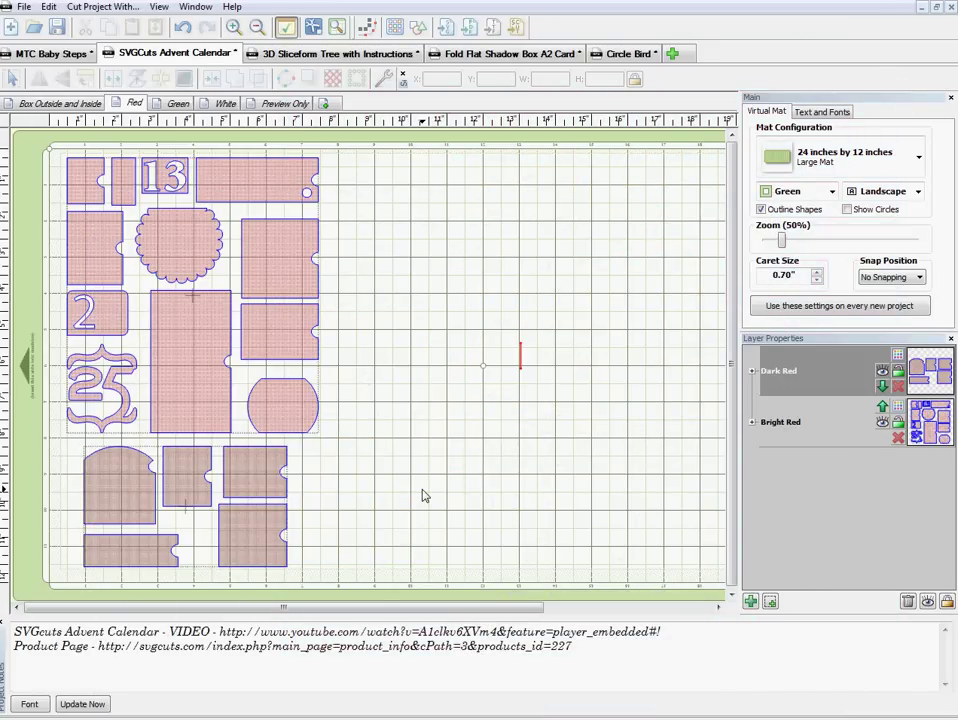
On the Advent Calendar's Preview Only mat, turn off Outline Shapes and set the mat colour to Contrast.
left_click(286, 104)
left_click(400, 452)
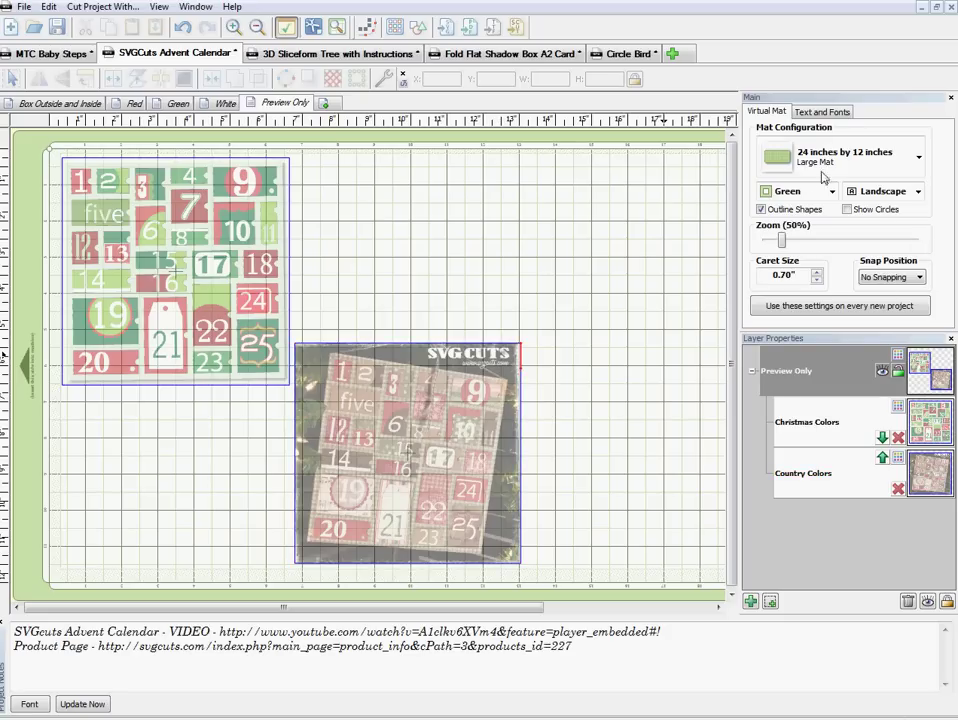
left_click(762, 210)
left_click(789, 192)
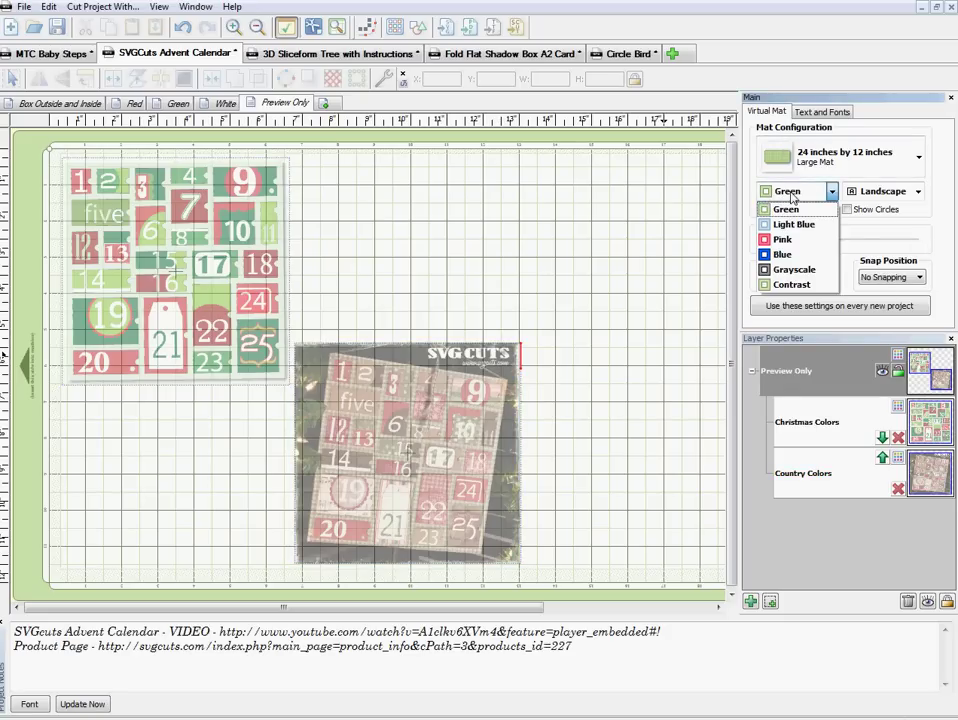
left_click(792, 284)
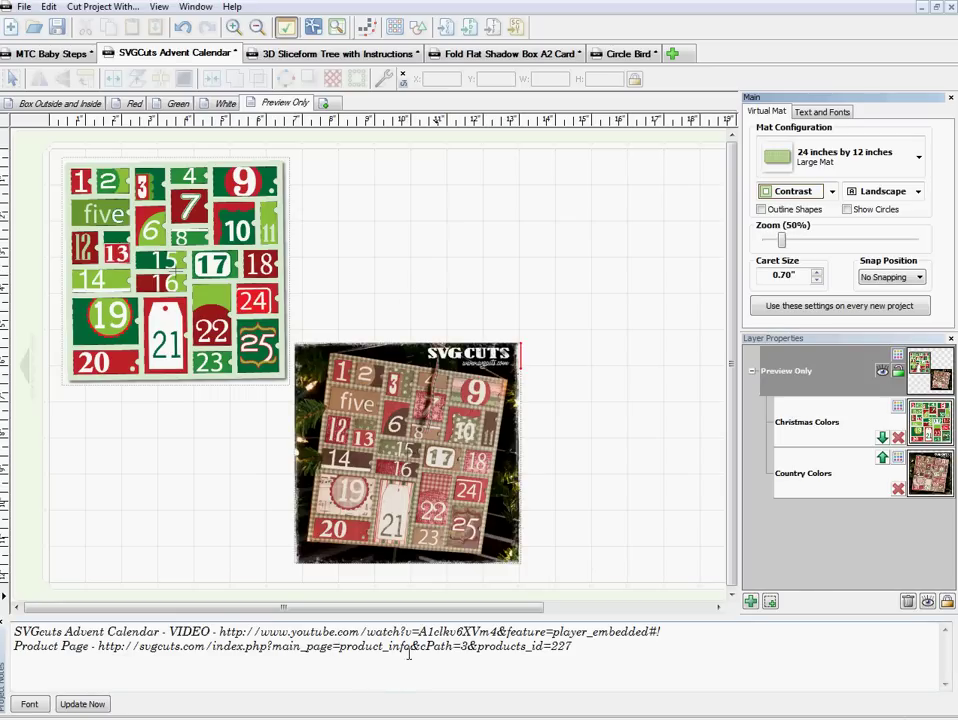
left_click(127, 173)
left_click(352, 403)
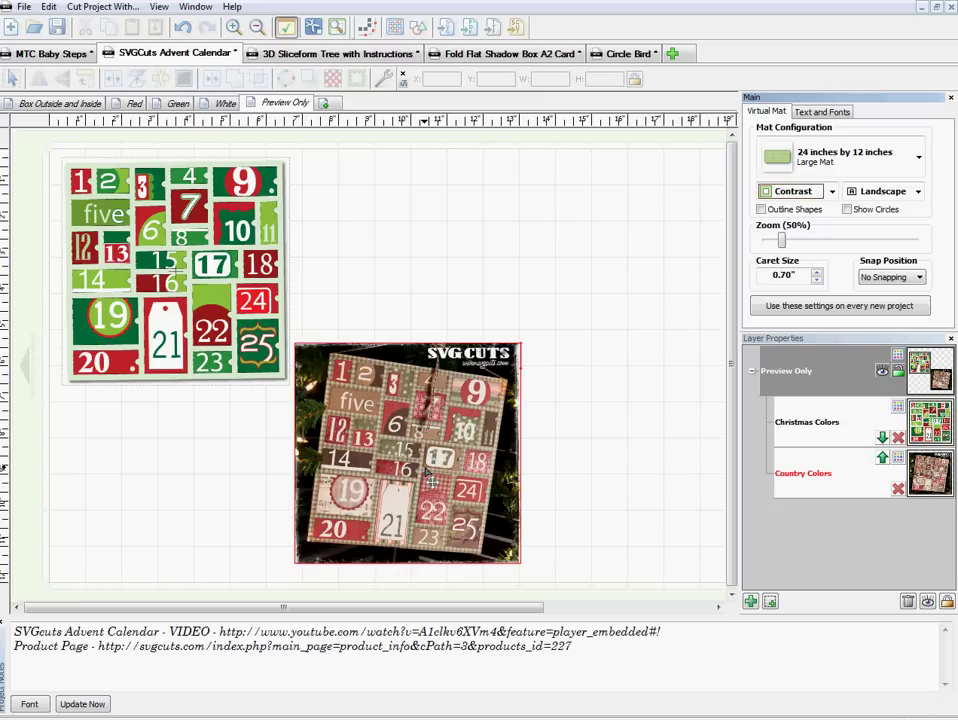
left_click(417, 316)
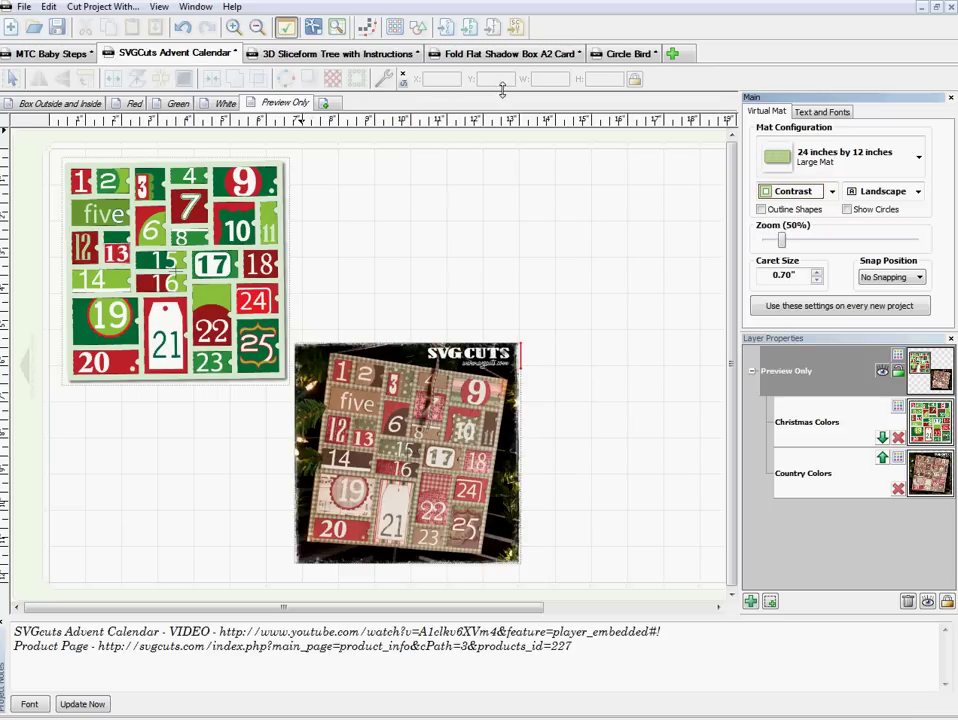
In the Circle Bird project, turn off Outline Shapes and set the mat colour to Contrast.
left_click(633, 55)
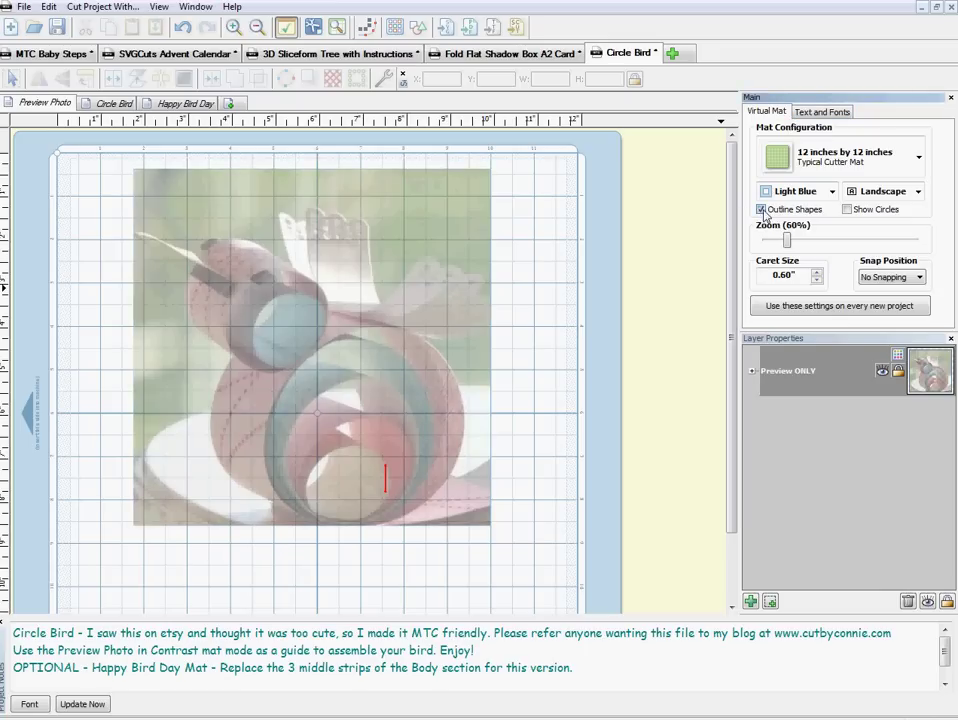
left_click(795, 192)
left_click(792, 285)
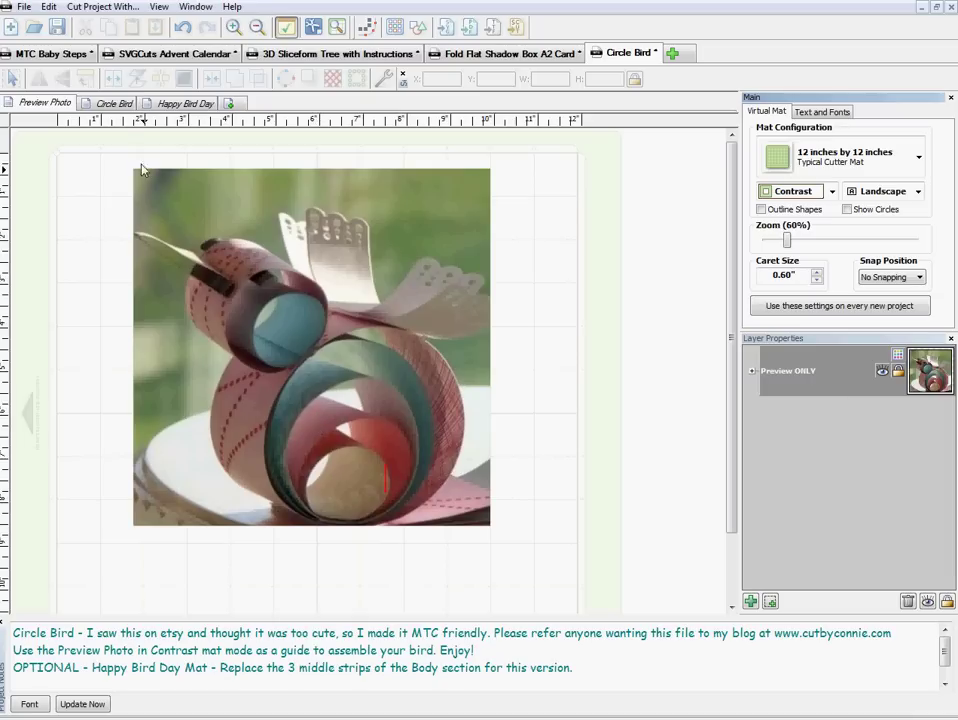
View the pieces on the Circle Bird mat and return to the Preview Photo mat.
left_click(112, 105)
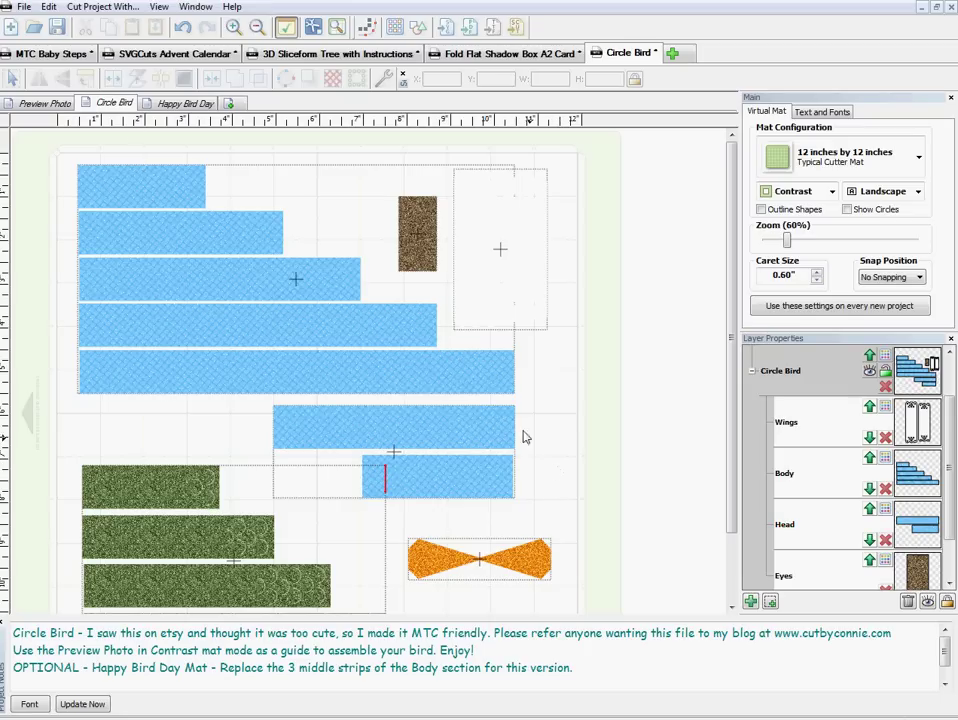
left_click(48, 106)
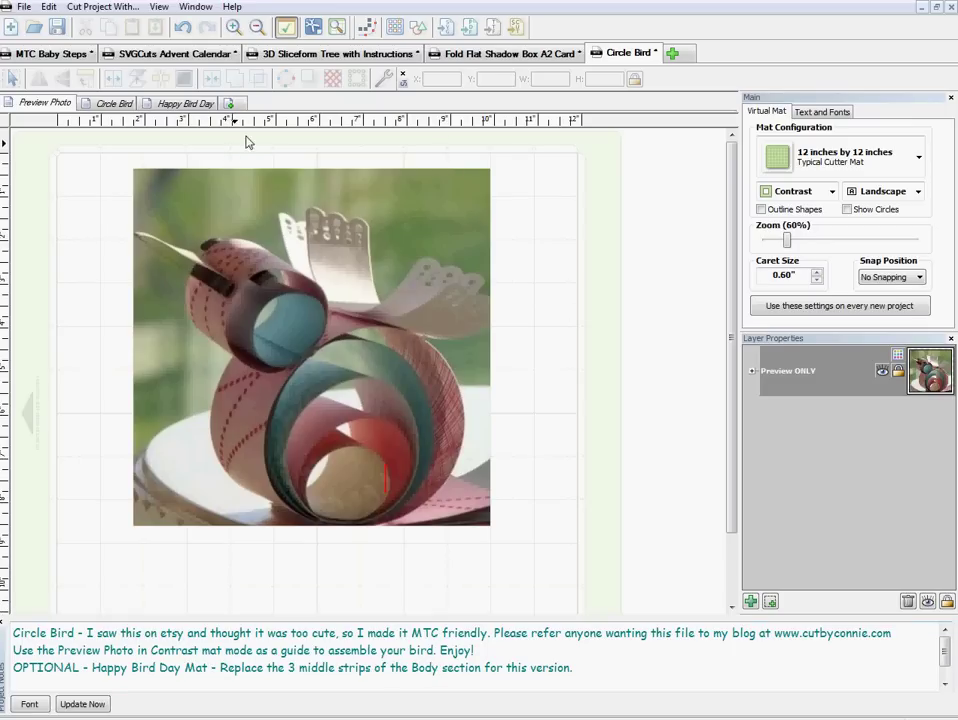
Examine the tree pieces on the Sliceform Tree Parts mat of the 3D Sliceform Tree with Instructions project.
left_click(318, 56)
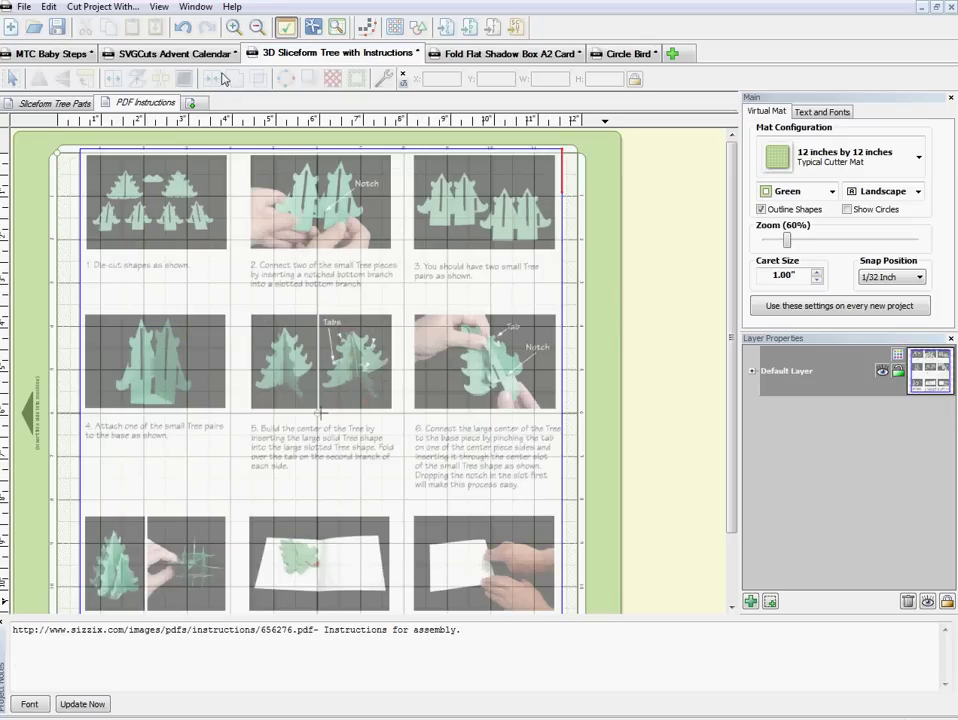
left_click(50, 103)
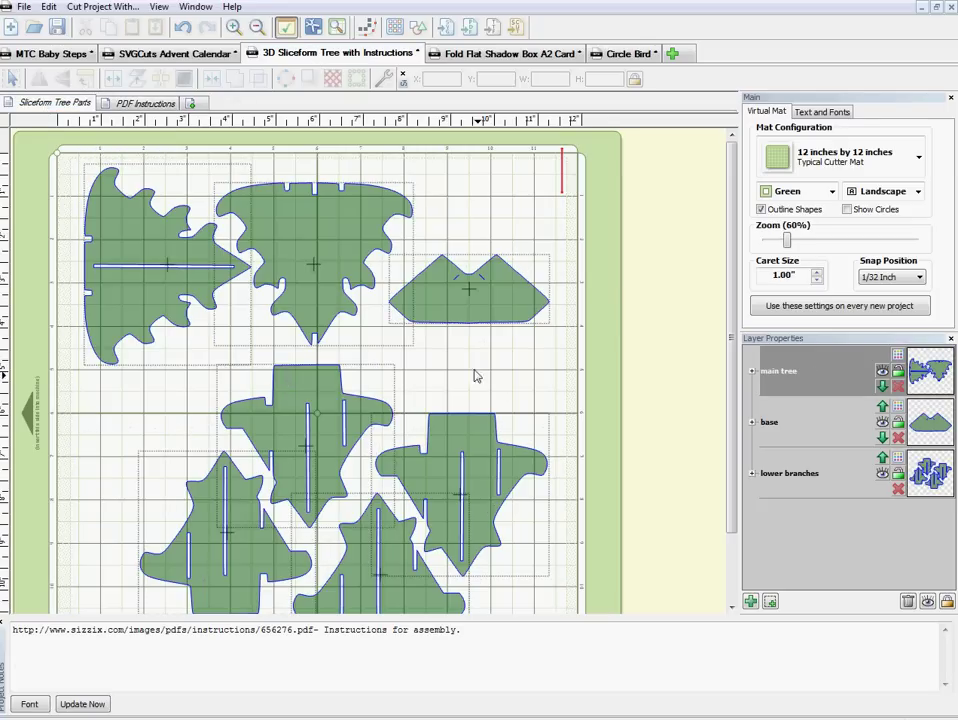
left_click(376, 530)
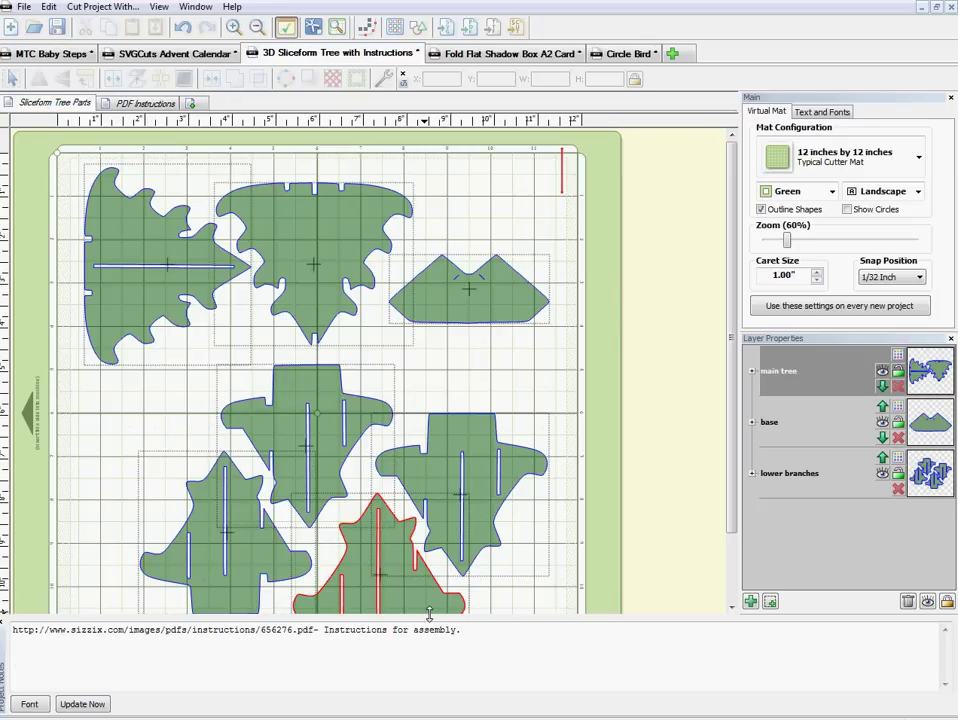
key("Tab")
key("Tab")
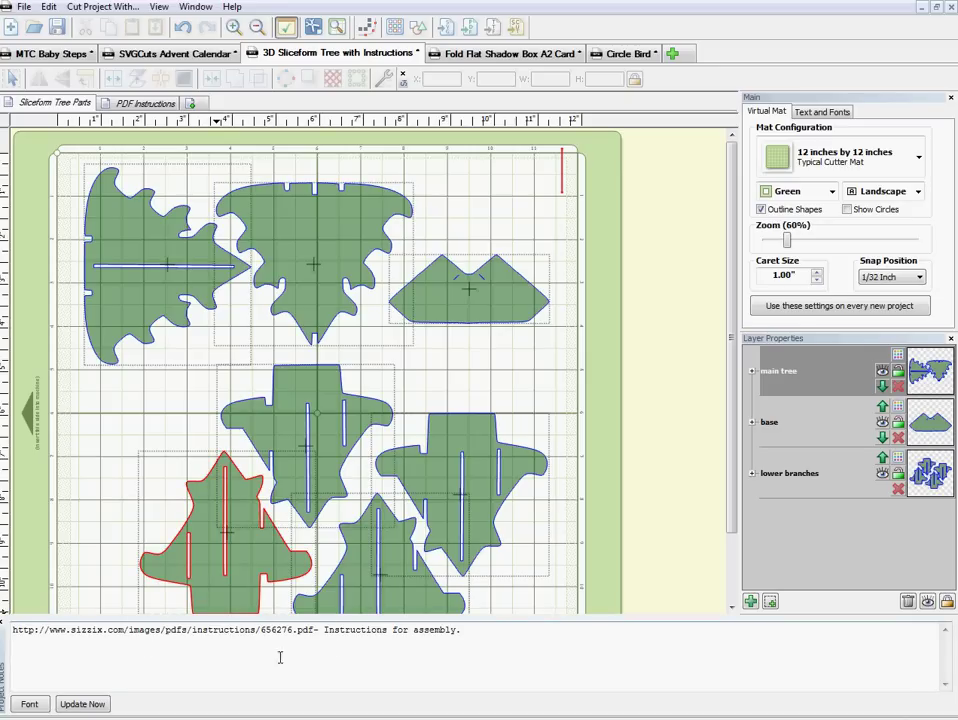
left_click(475, 361)
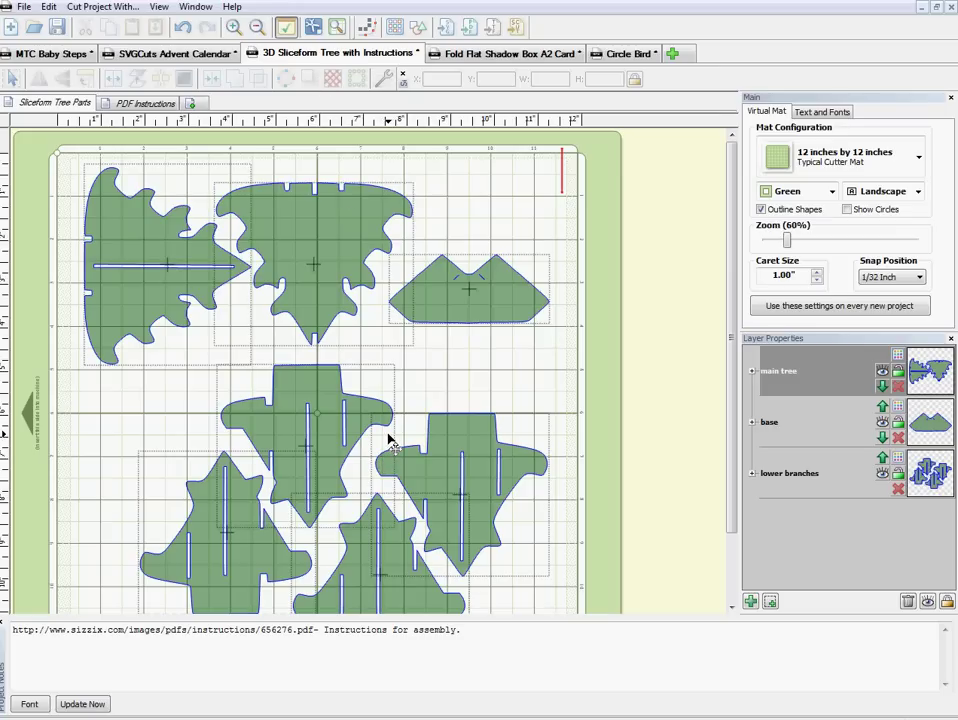
left_click(380, 545)
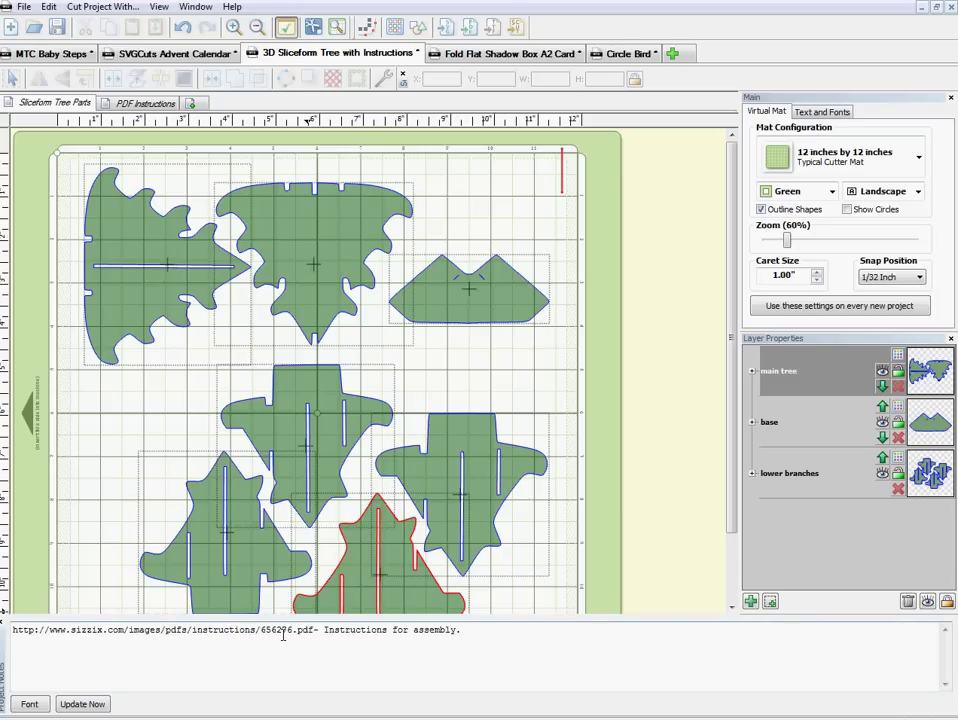
left_click(459, 435)
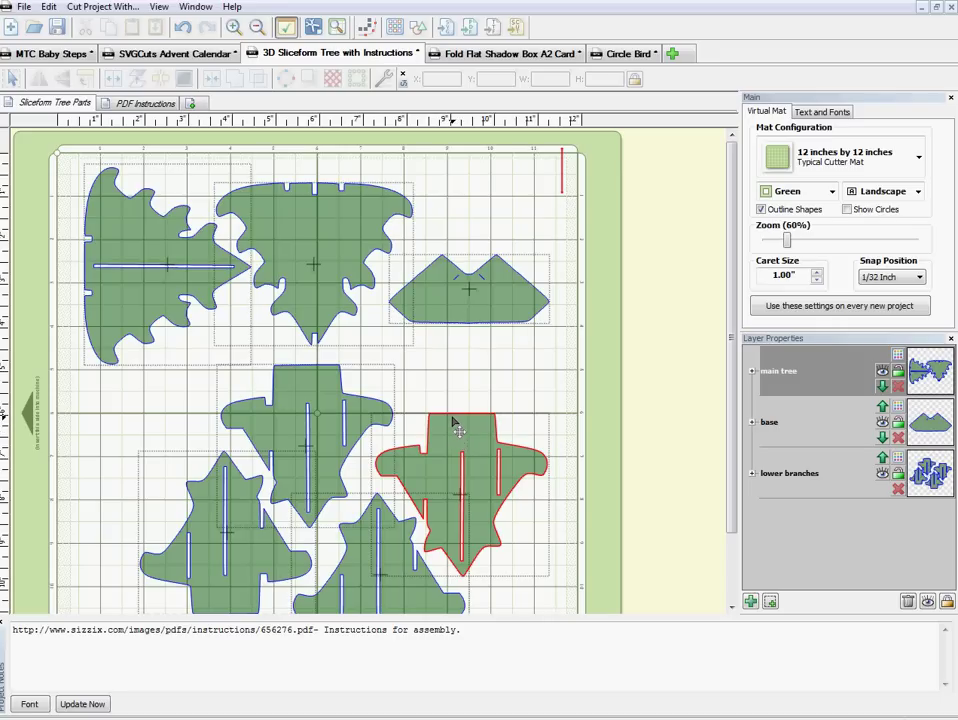
left_click(425, 353)
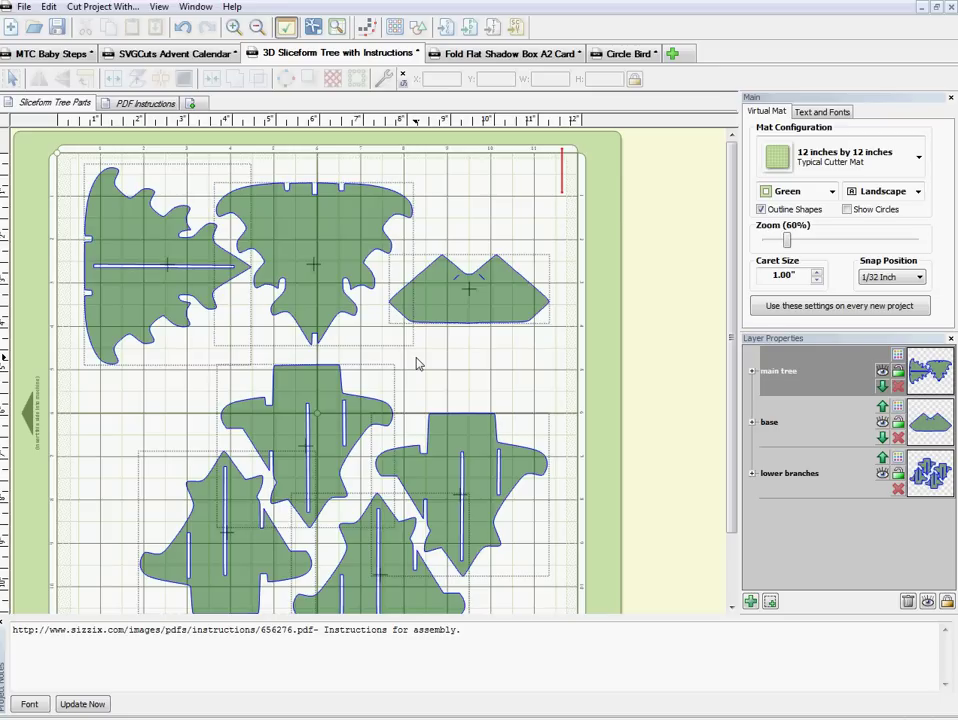
Hide the project notes and show the PDF Instructions mat in Contrast colour with Outline Shapes off.
left_click(286, 28)
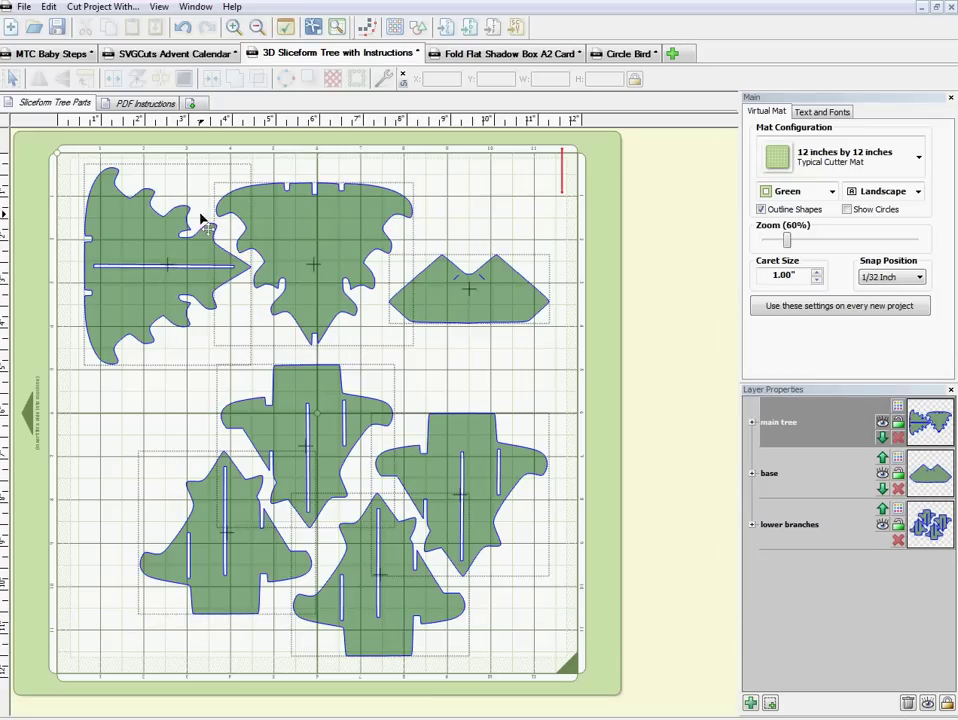
left_click(142, 103)
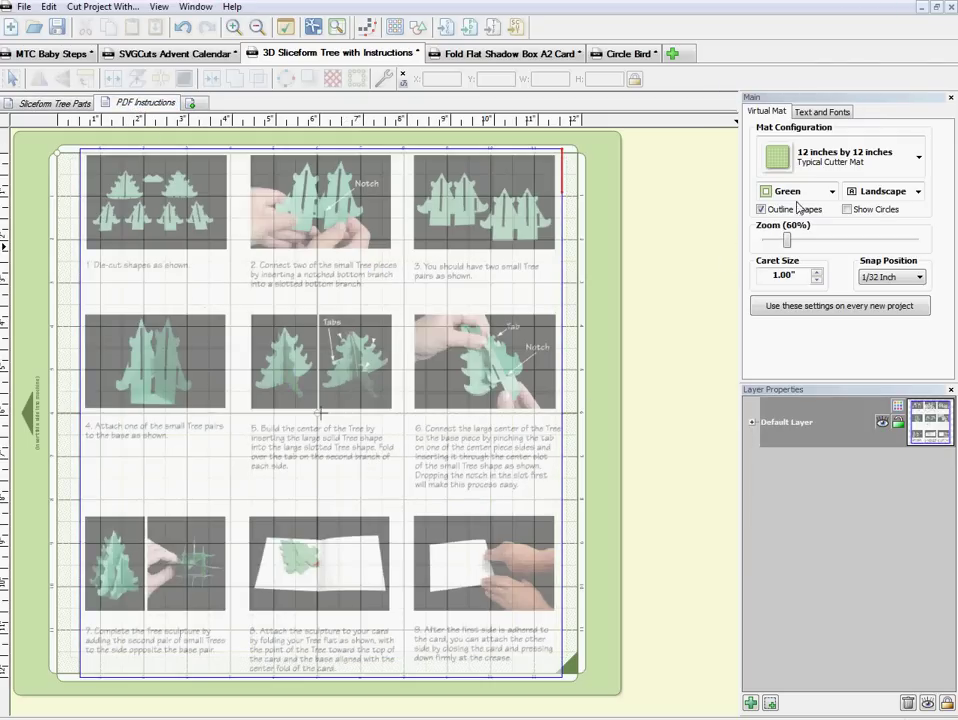
left_click(762, 209)
left_click(790, 191)
left_click(779, 282)
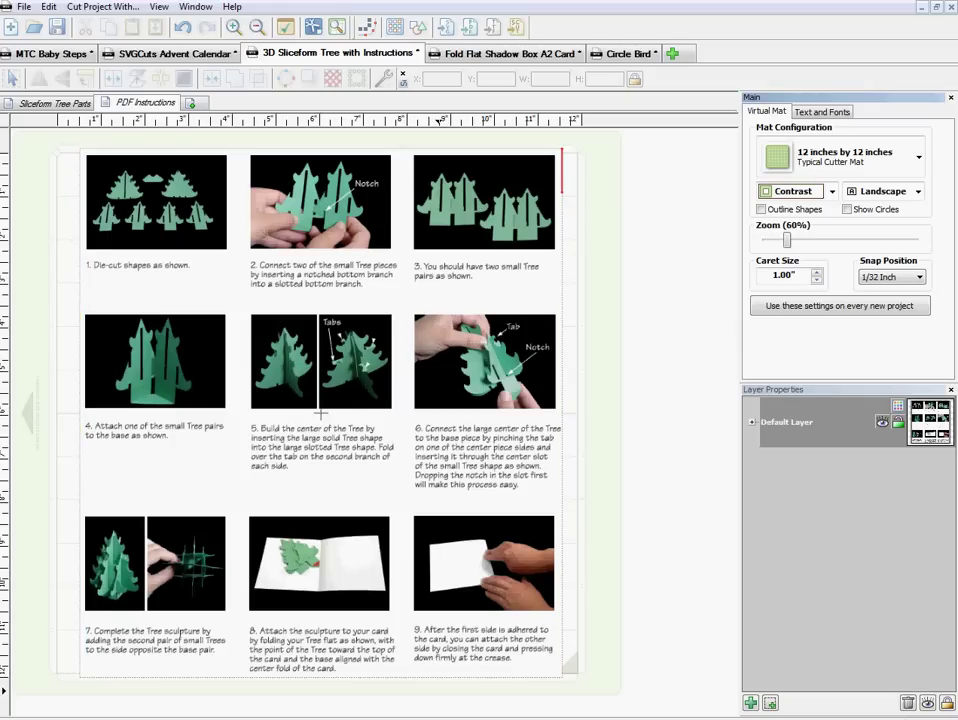
Switch to the web browser and view the tree assembly instructions in 656276.pdf.
left_click(378, 680)
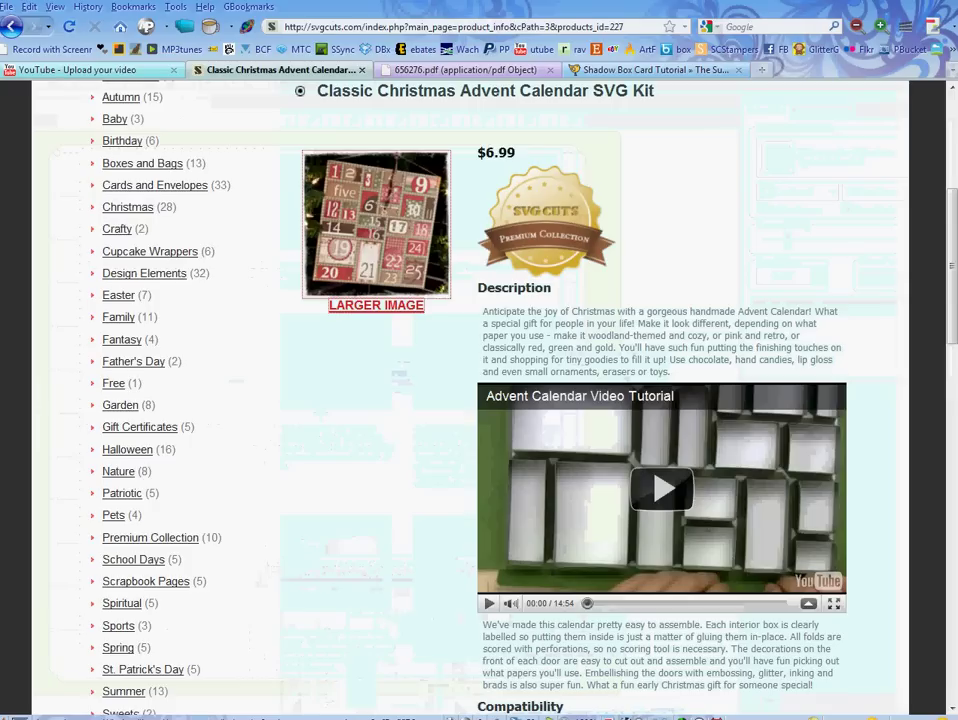
left_click(478, 72)
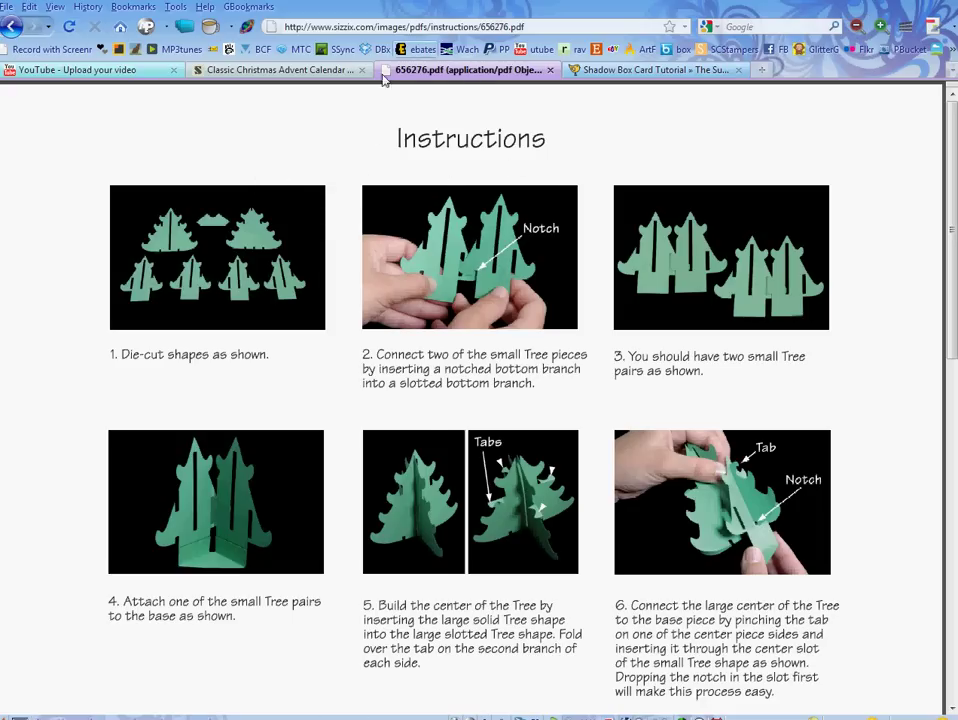
mouse_move(953, 334)
left_mouse_down()
mouse_move(953, 567)
mouse_move(953, 334)
left_mouse_up()
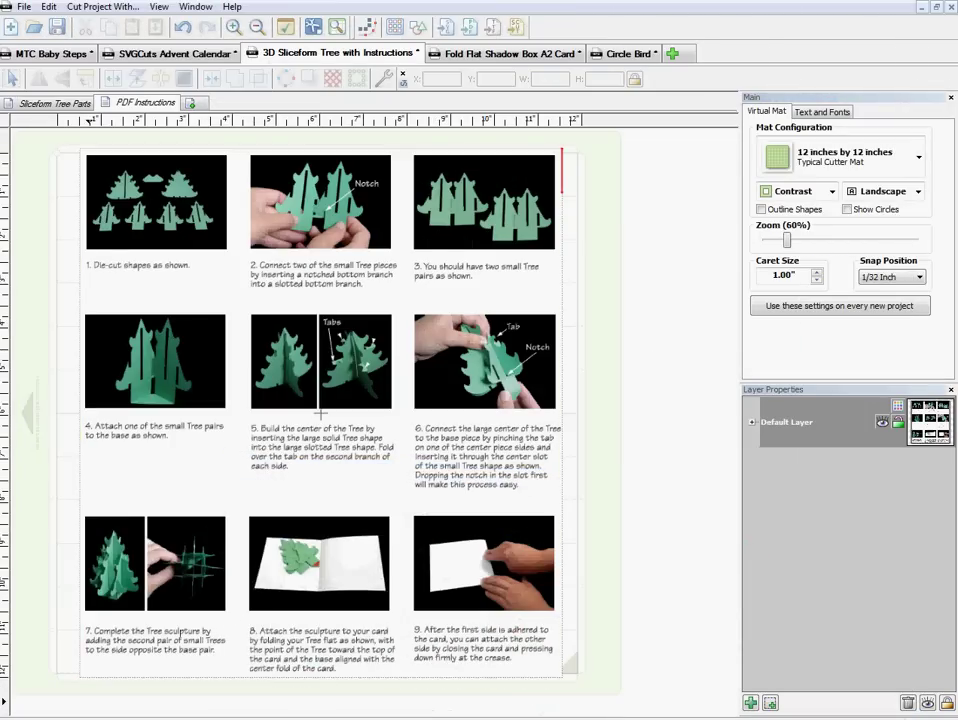
Open the A Cricut Cut folder on Local Disk (C:) in the file explorer.
key("super")
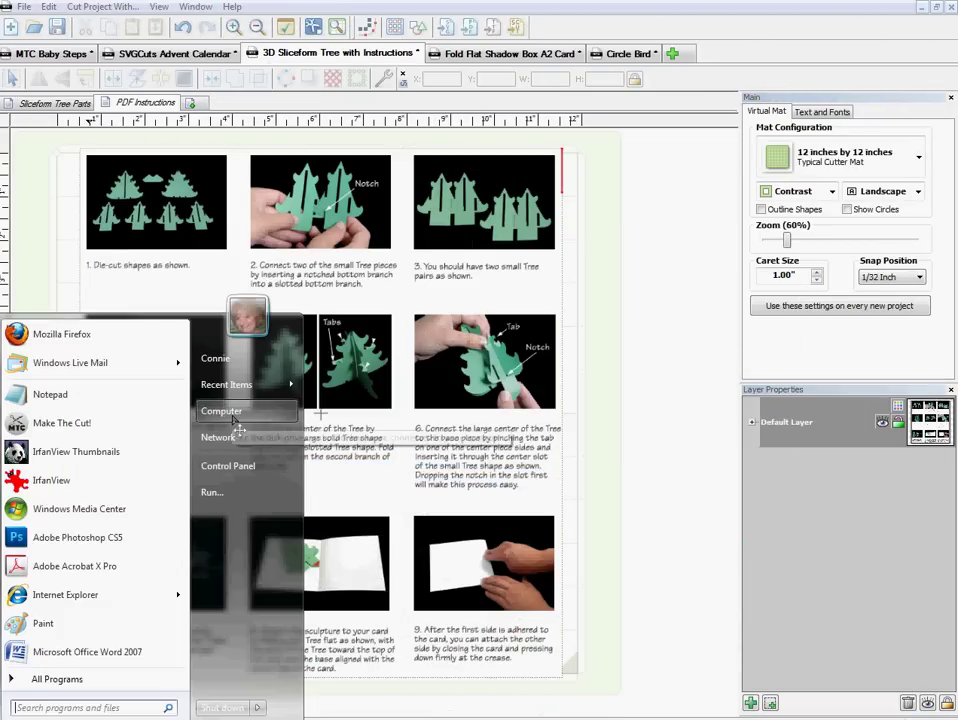
left_click(236, 420)
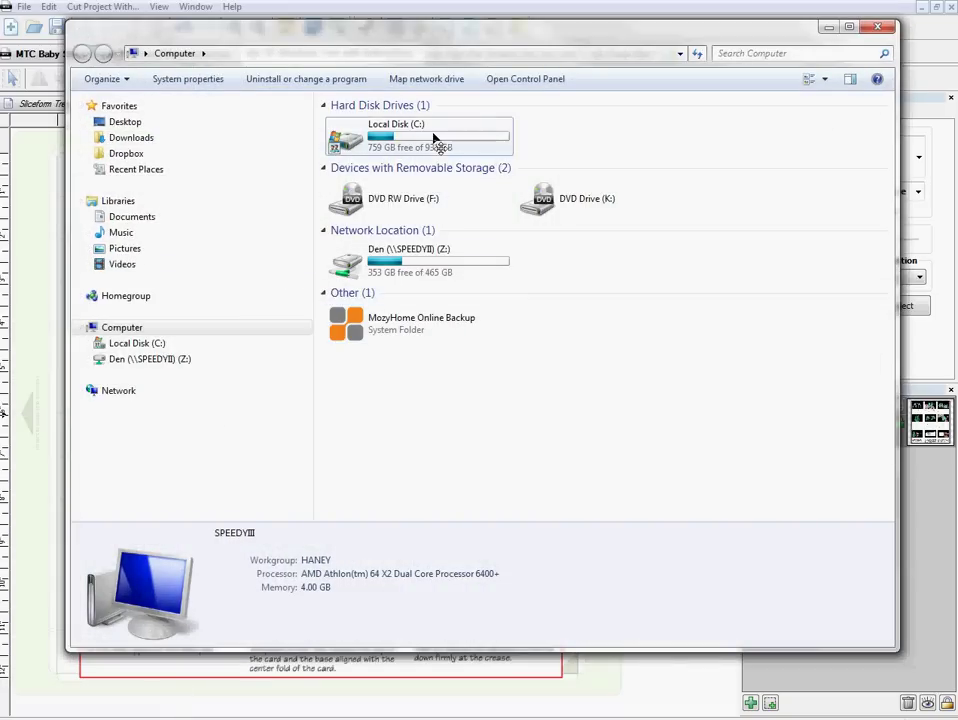
double_click(436, 258)
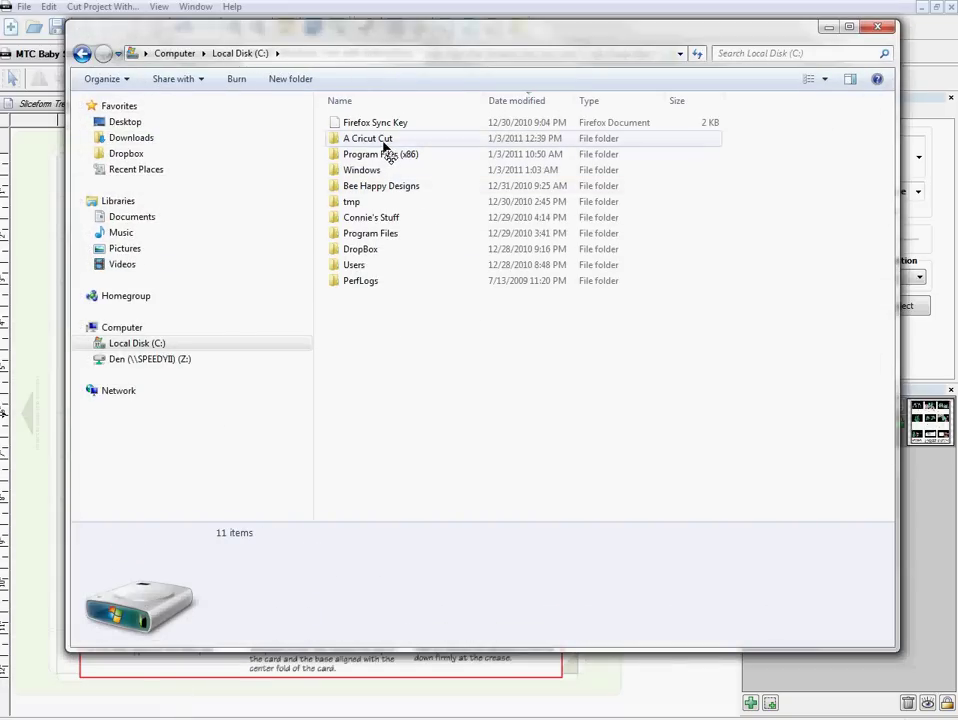
double_click(386, 139)
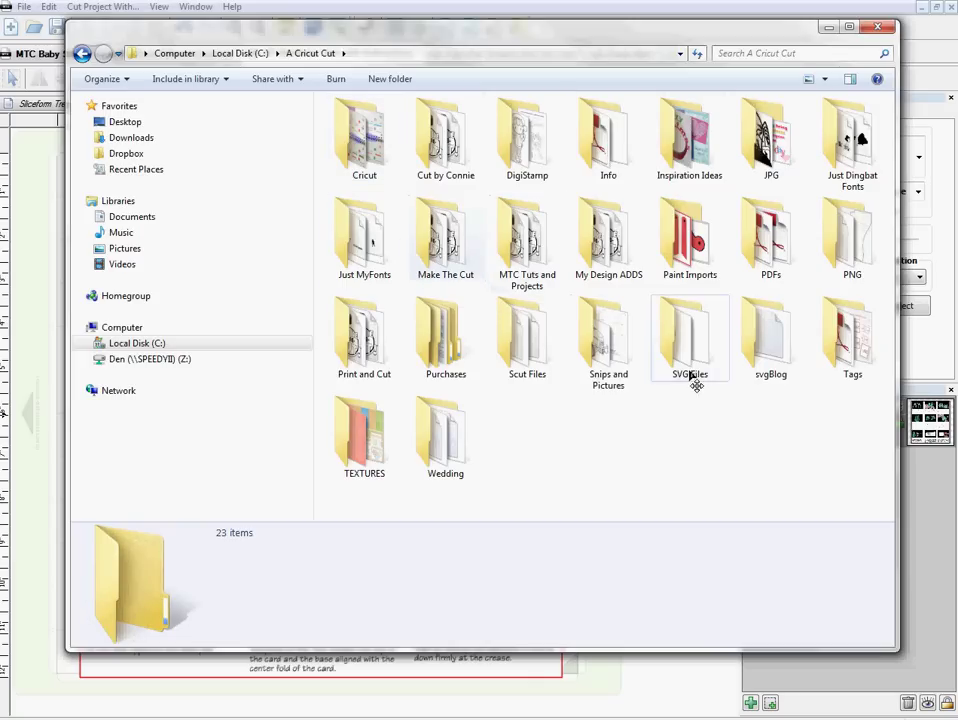
Look through the PDFs folder sorted by date modified and return to the A Cricut Cut folder.
double_click(773, 268)
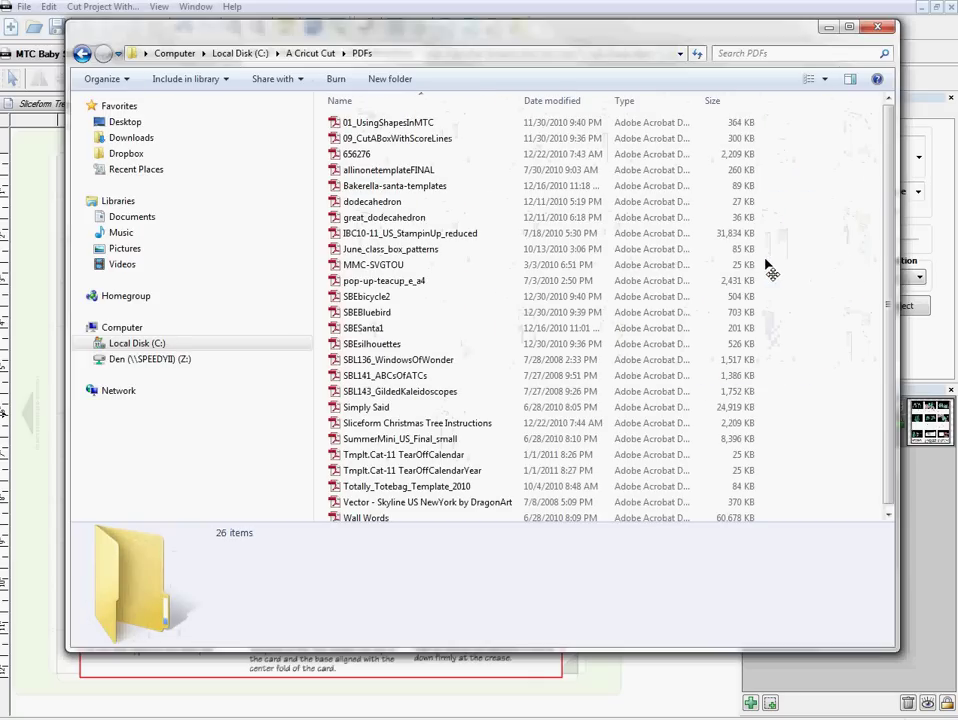
left_click(556, 101)
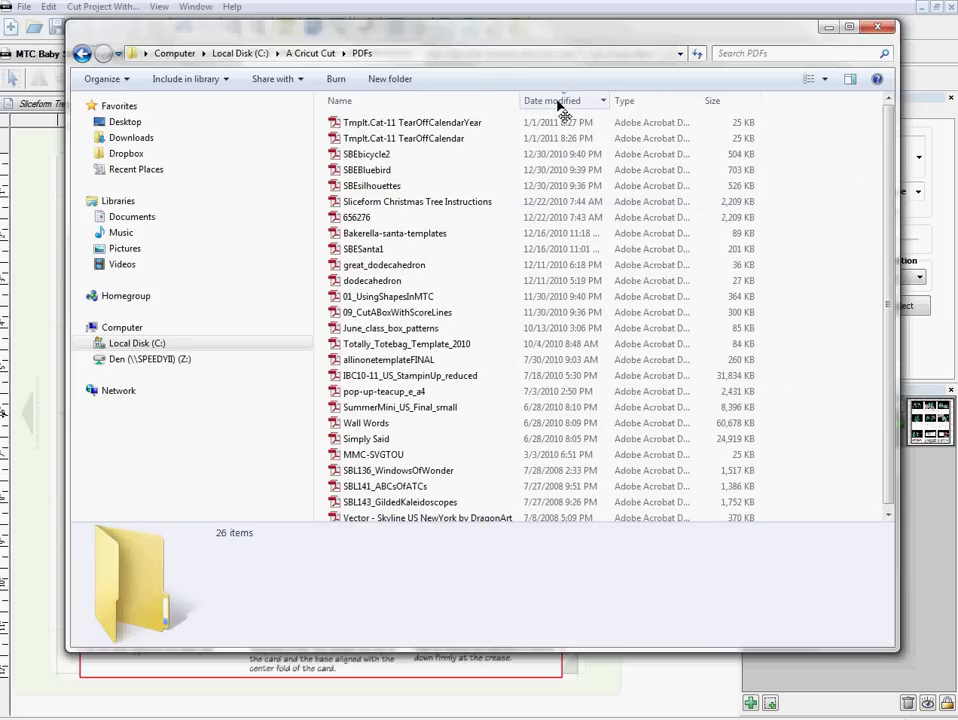
left_click(558, 101)
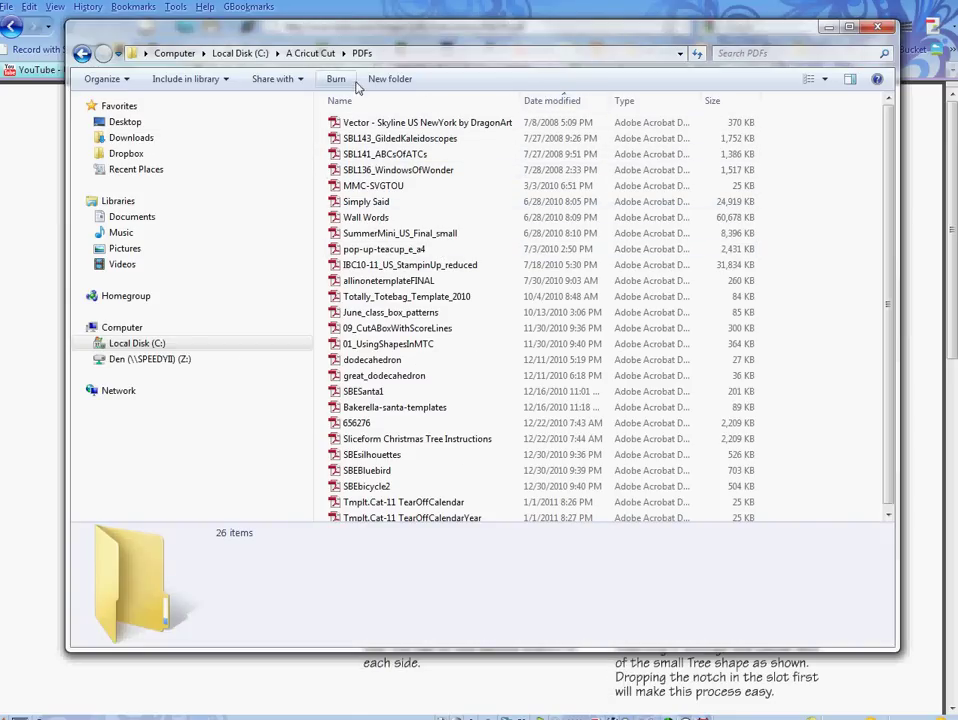
left_click(305, 55)
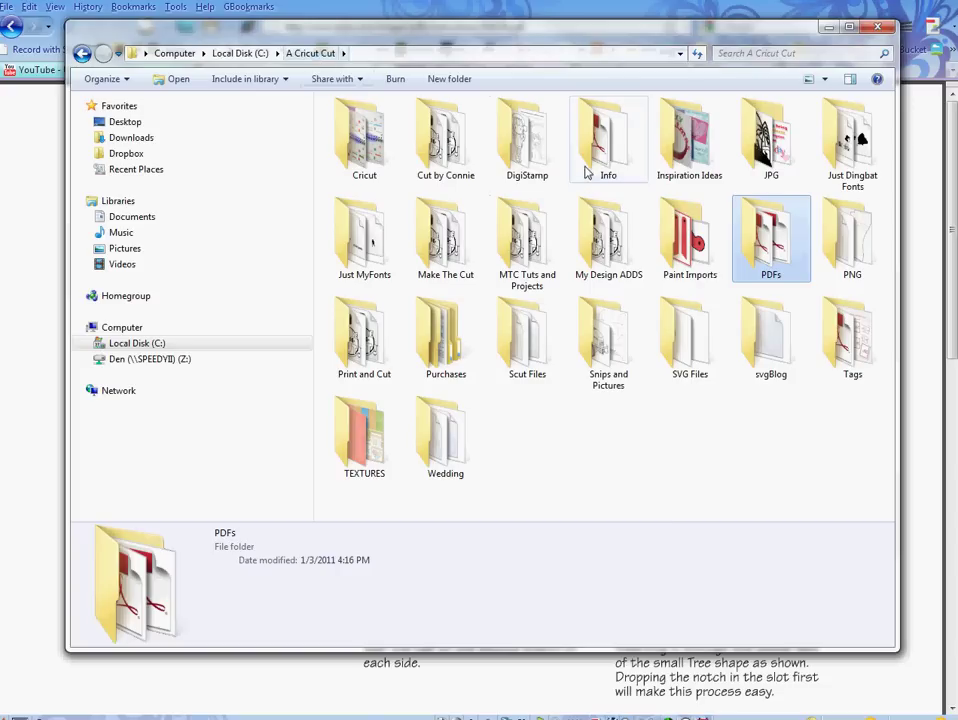
Open the 3D Xmas TREE instructions - 656276 PDF from the Make The Cut > Holiday folder in a maximized window.
double_click(447, 274)
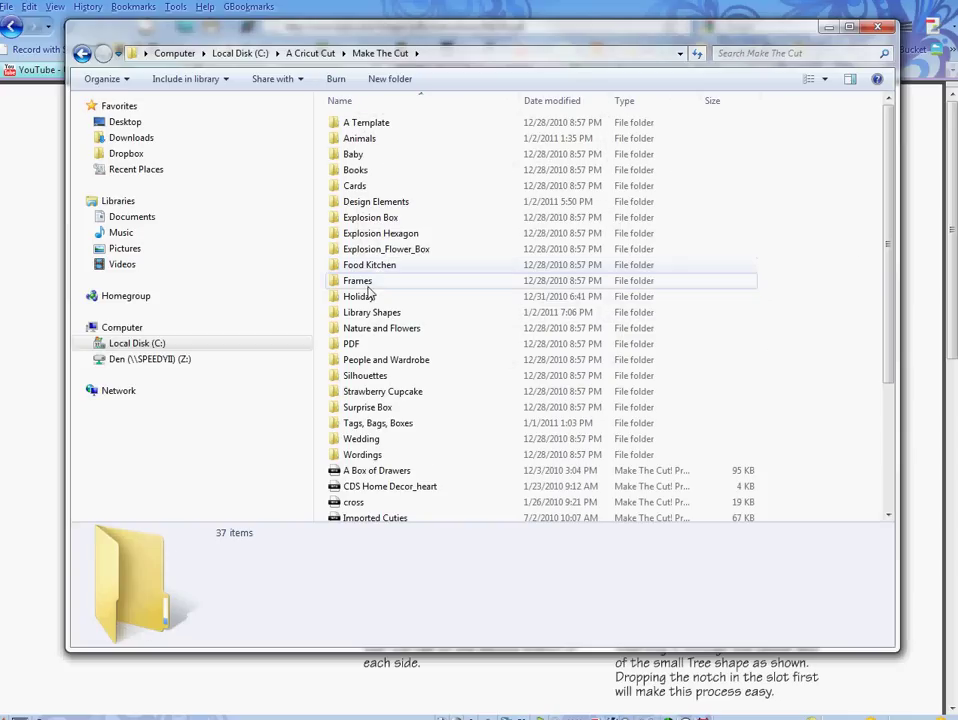
double_click(358, 297)
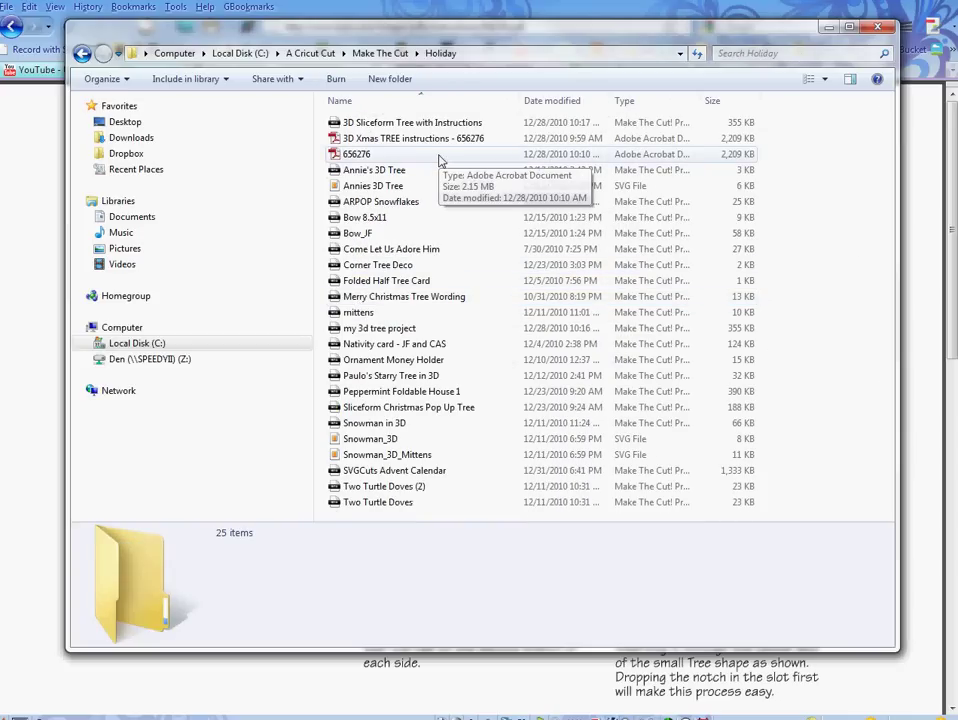
left_click(388, 140)
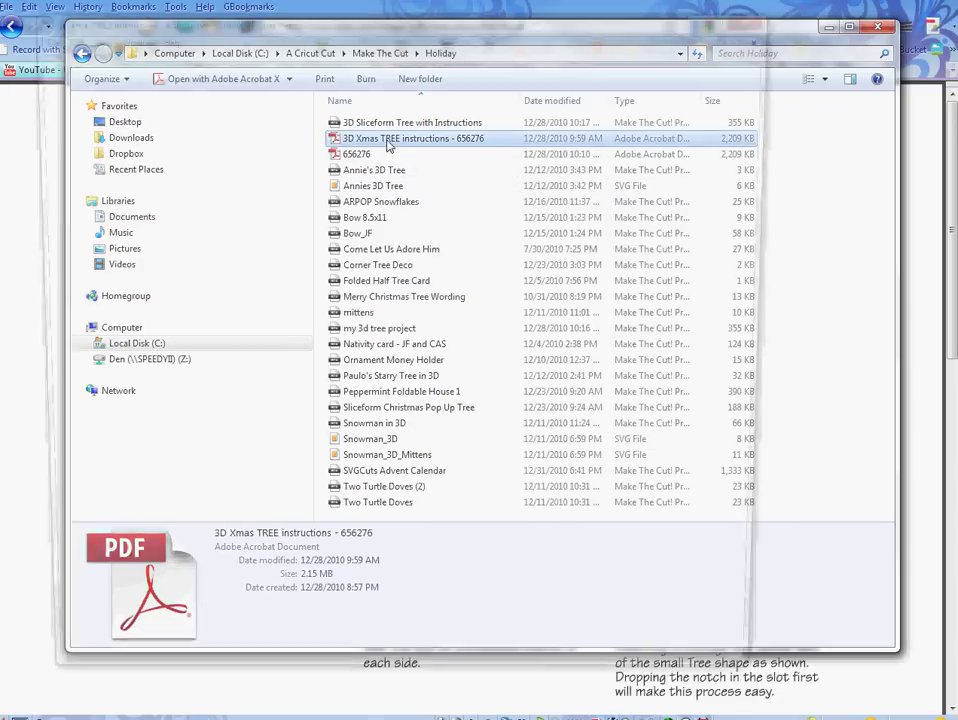
double_click(388, 140)
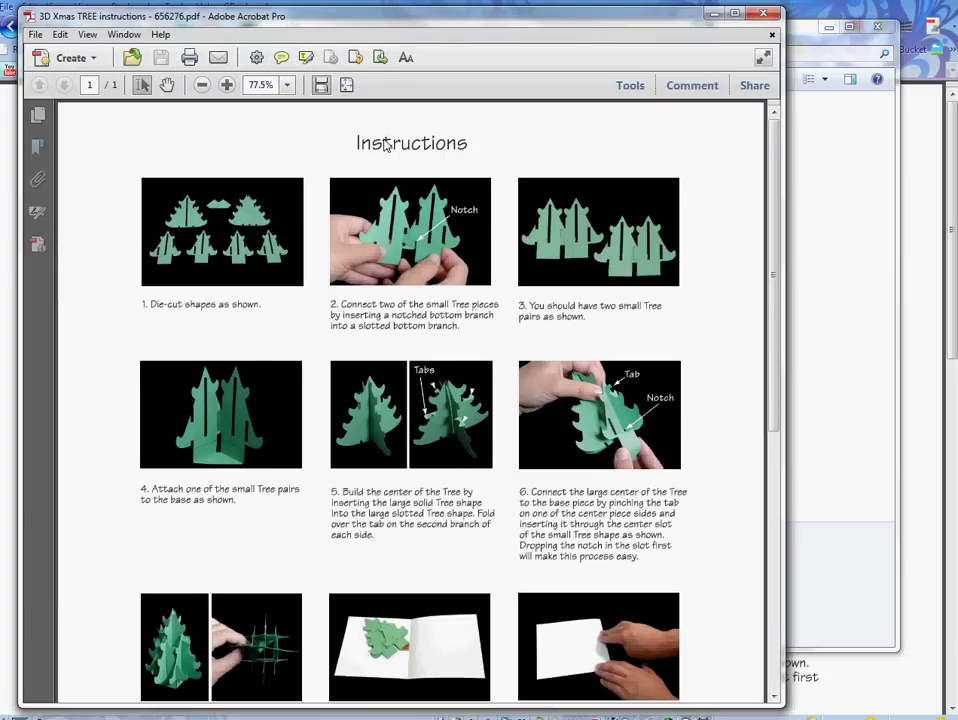
left_click(733, 10)
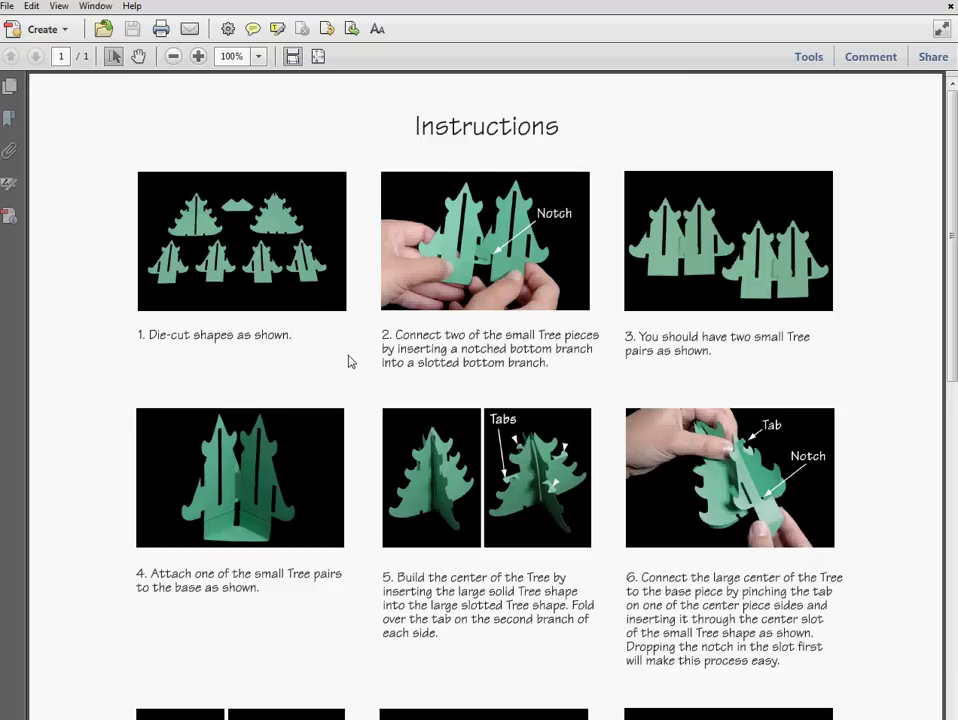
Zoom the PDF to 75% and position the page so that instruction steps 1 to 9 fit on screen.
left_click(174, 58)
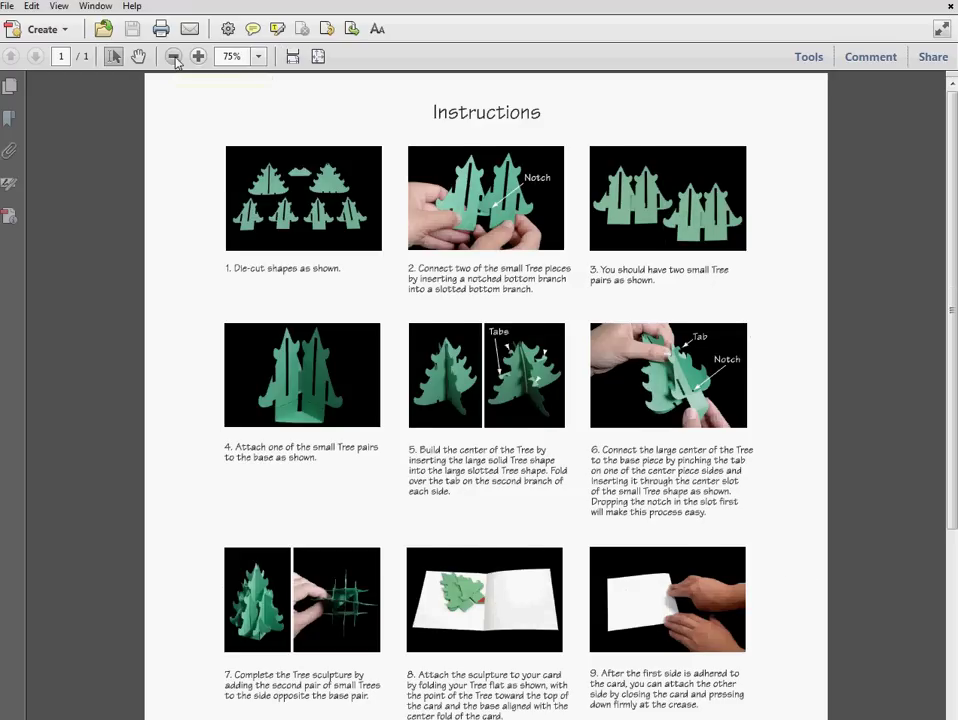
left_click(174, 58)
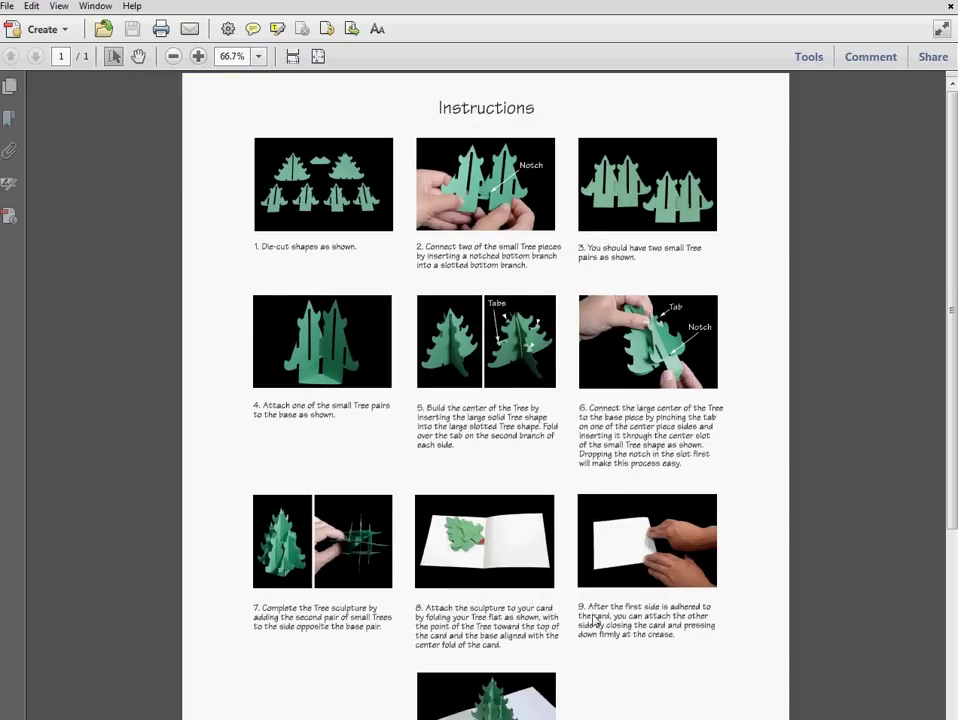
scroll(929, 441, "down", 3)
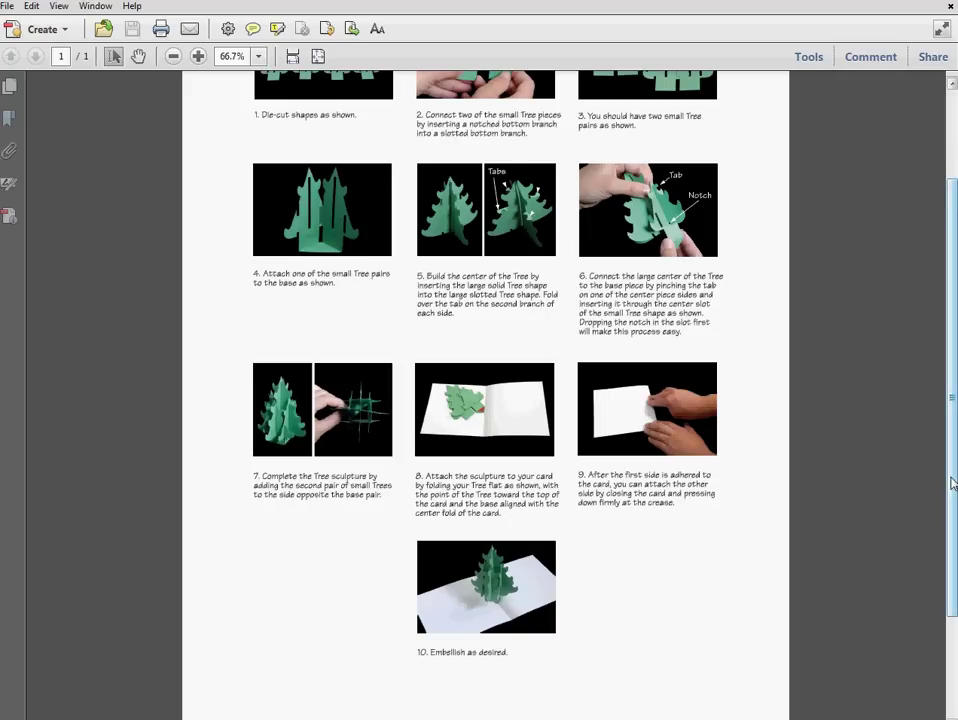
scroll(943, 483, "up", 3)
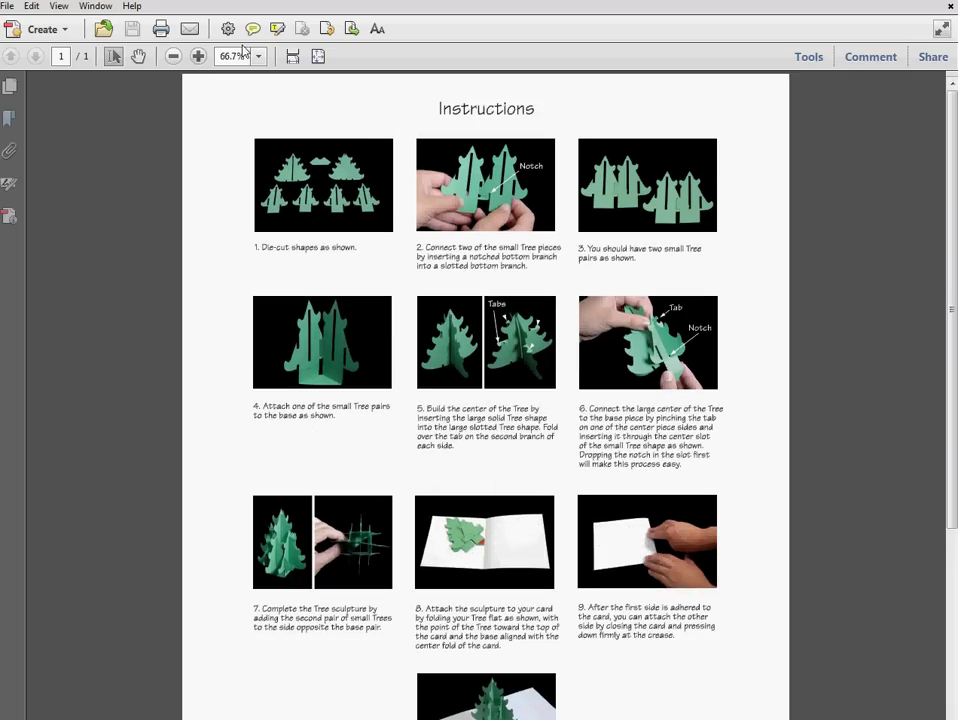
left_click(198, 58)
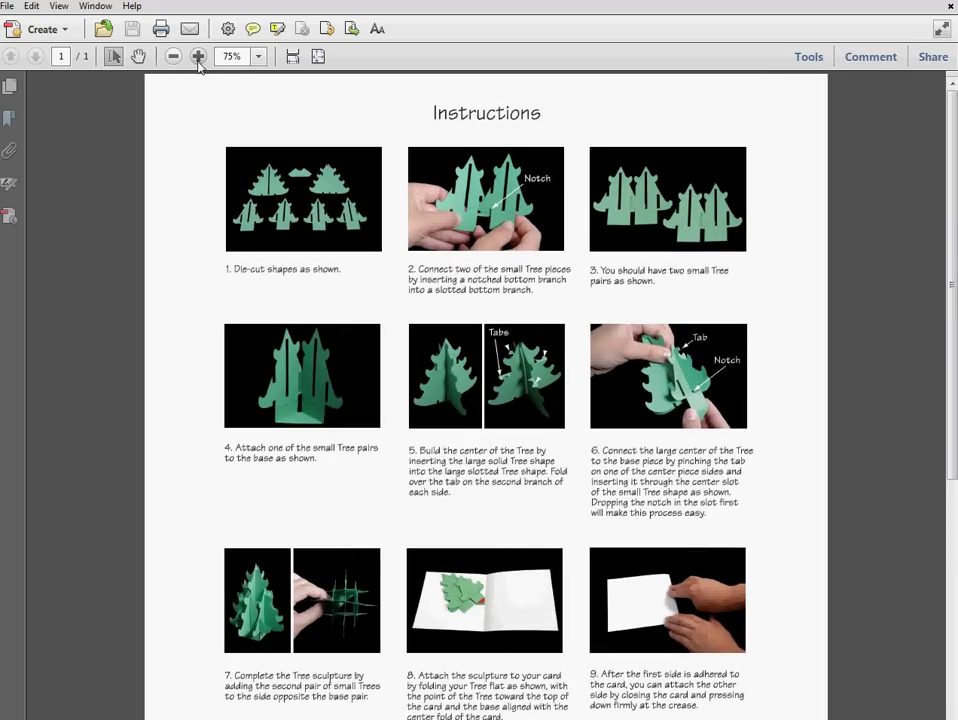
mouse_move(952, 278)
left_mouse_down()
mouse_move(952, 302)
mouse_move(952, 286)
left_mouse_up()
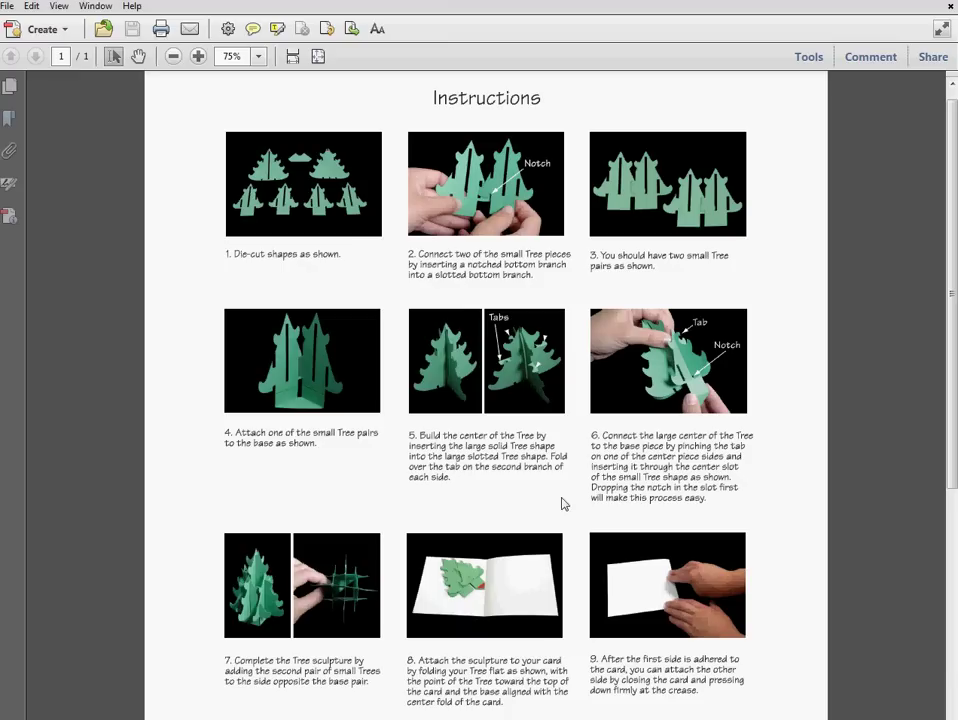
Launch the Windows Snipping Tool from Accessories and move its window off the centre of the instructions.
left_click(14, 718)
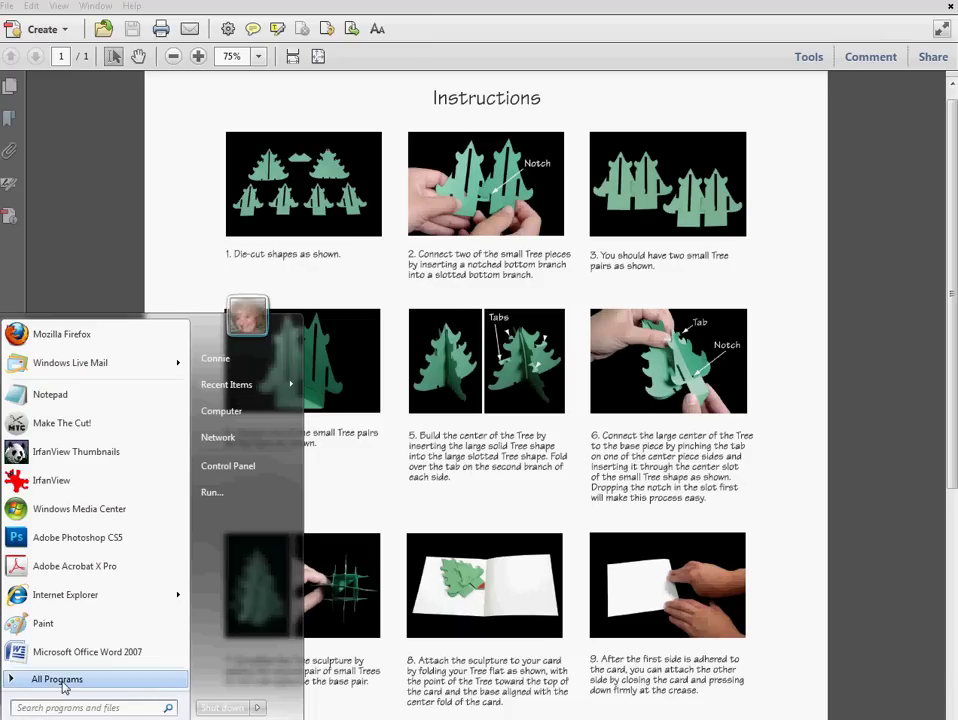
left_click(45, 682)
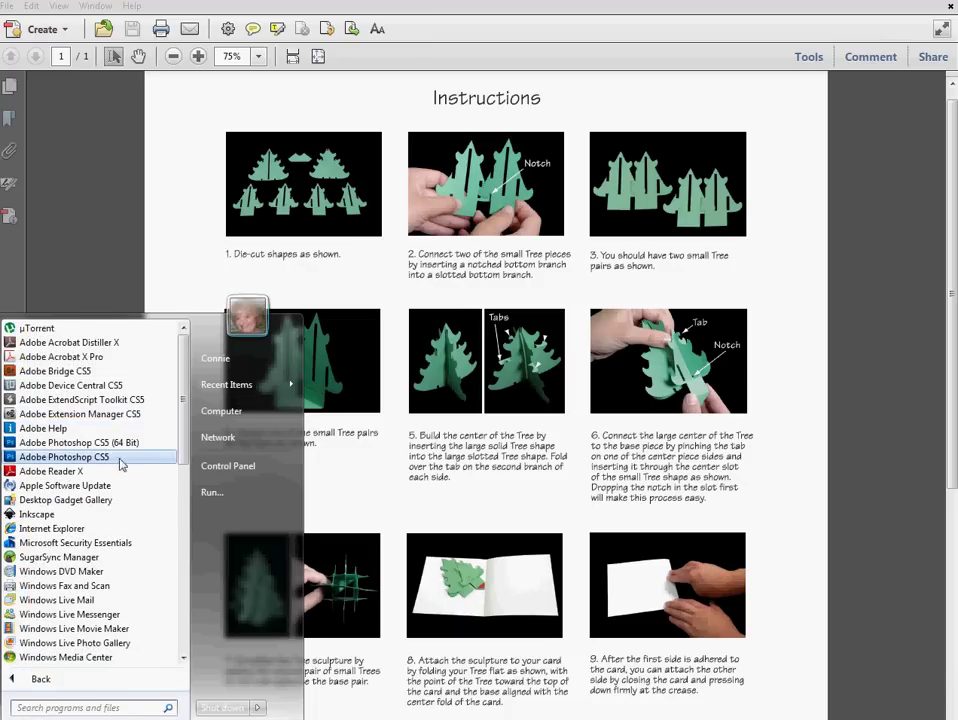
scroll(118, 455, "down", 6)
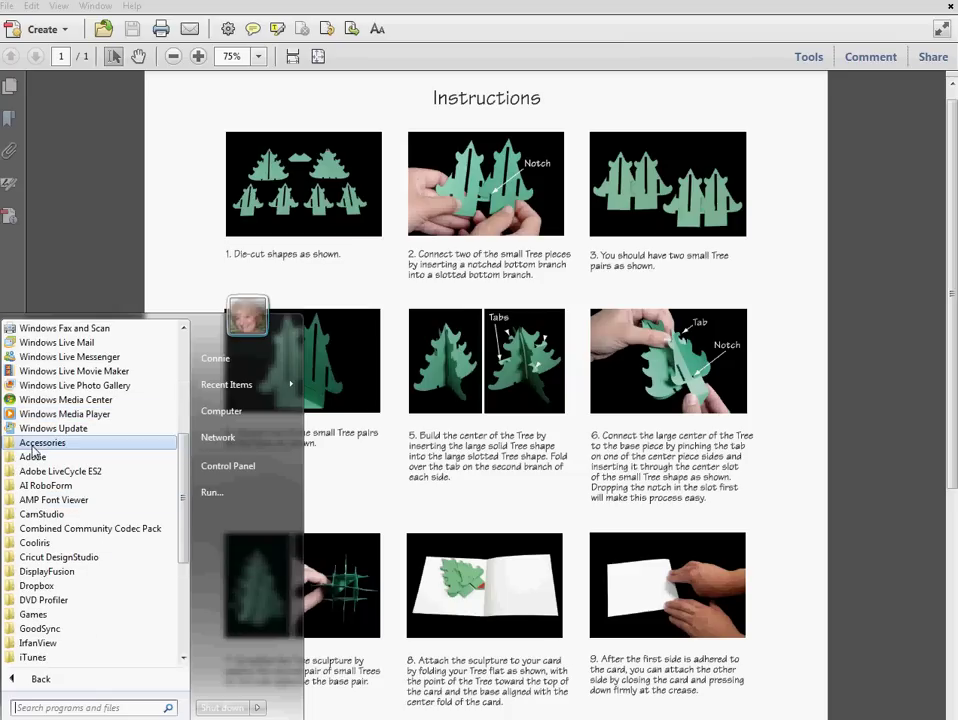
left_click(42, 442)
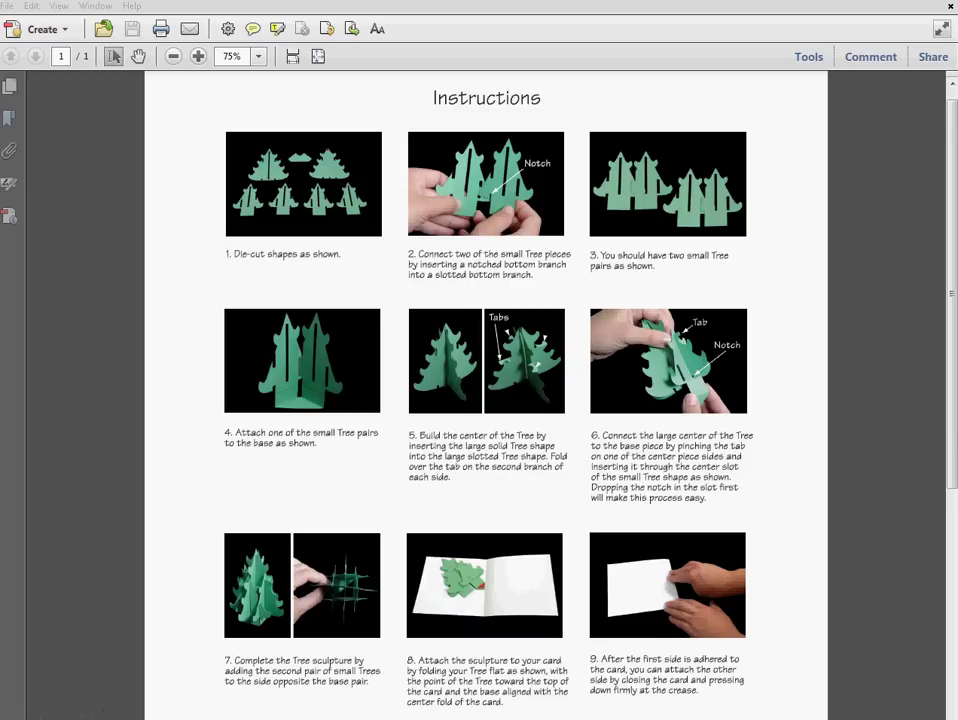
left_click_drag(394, 185, 92, 11)
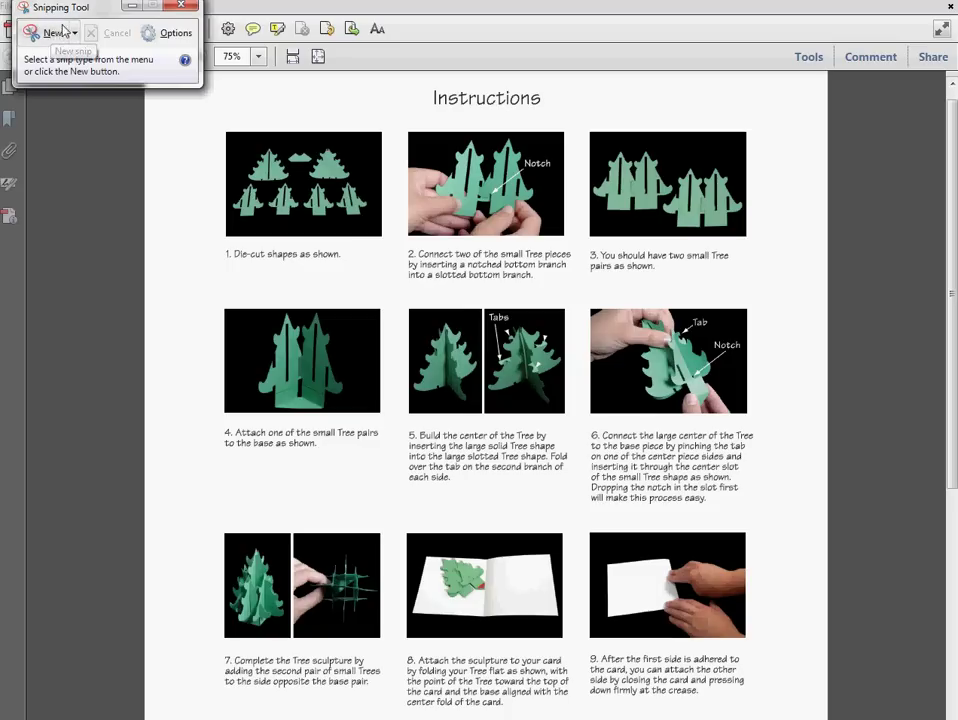
left_click_drag(66, 8, 110, 131)
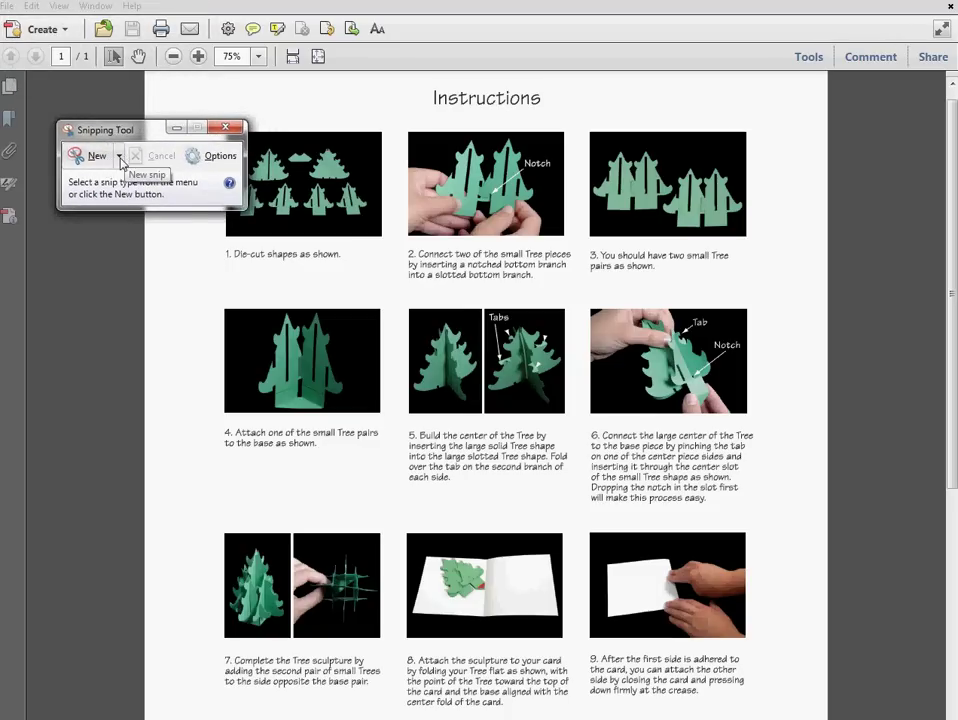
left_click(119, 157)
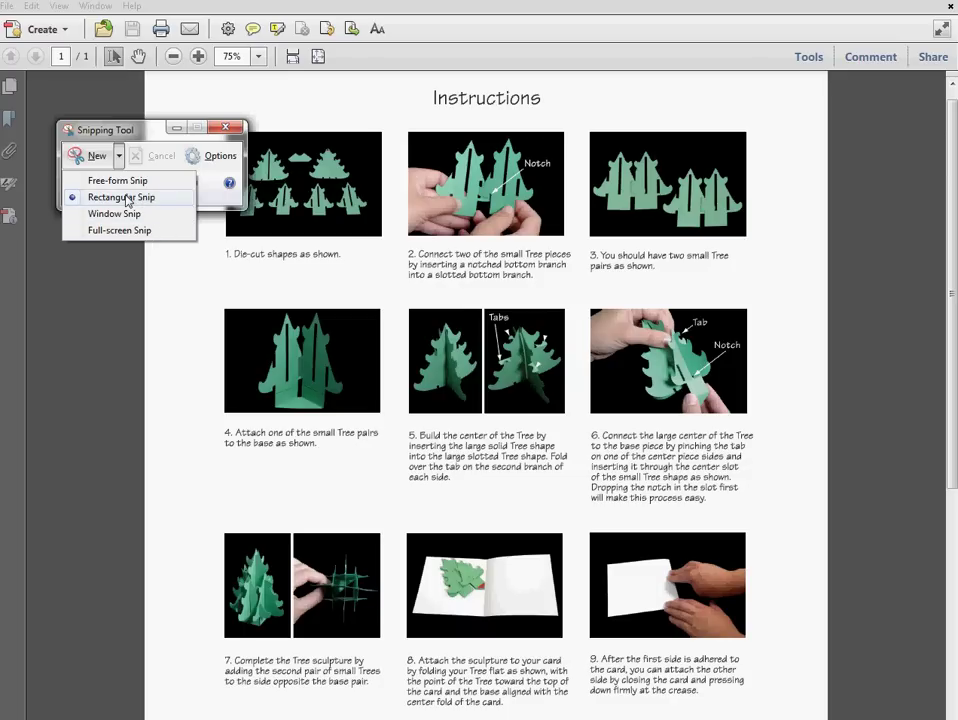
left_click(90, 102)
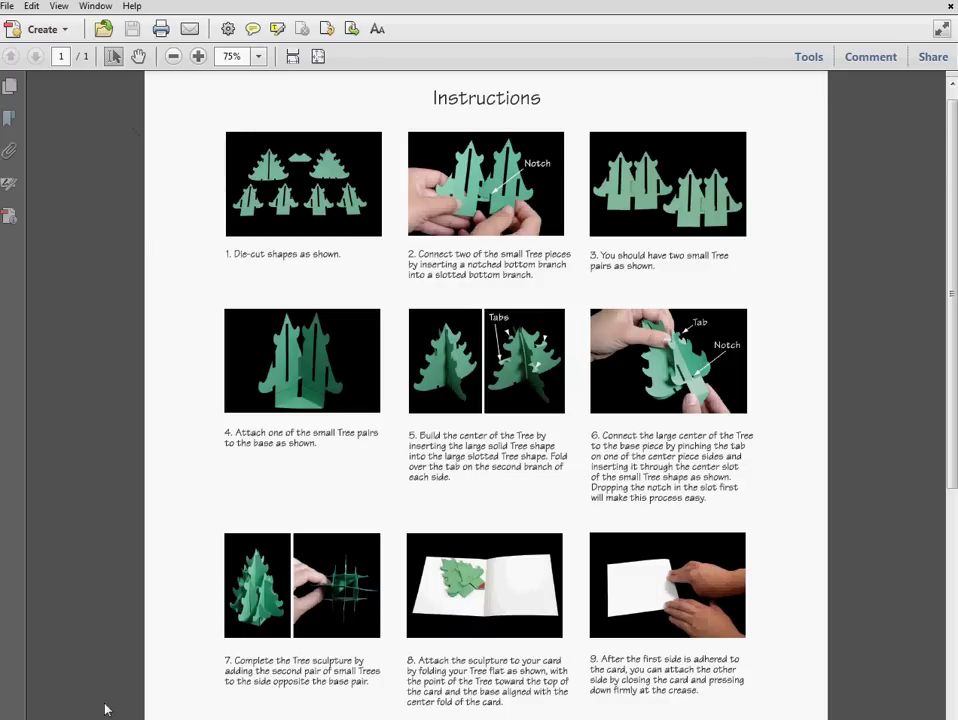
key("Escape")
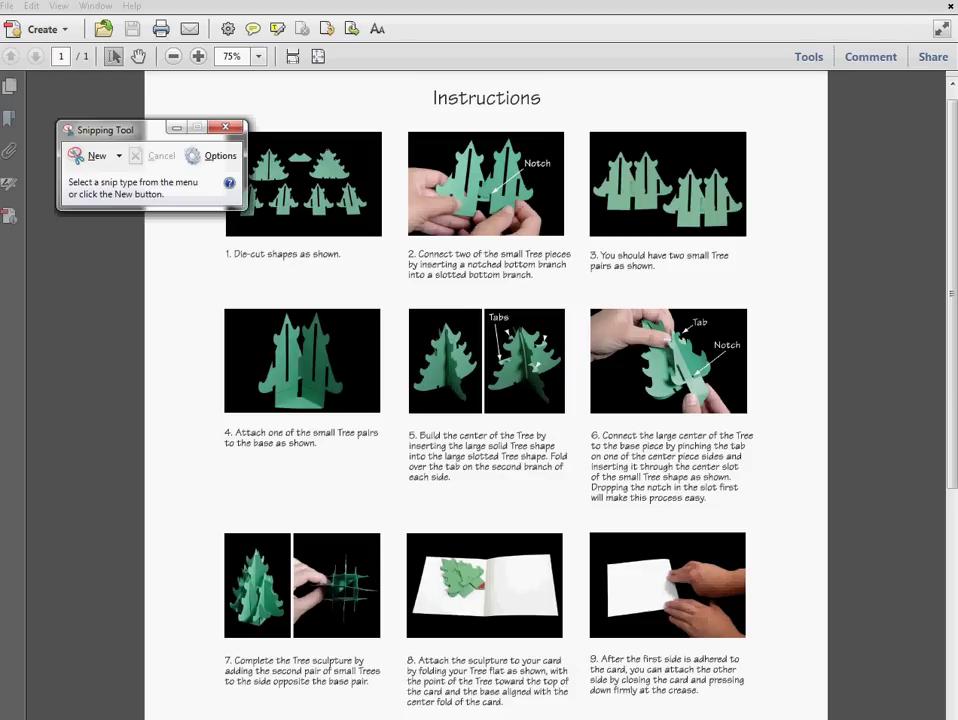
Capture a rectangular snip around instruction steps 1 to 9, keeping the Snipping Tool window clear of the page.
left_click(96, 158)
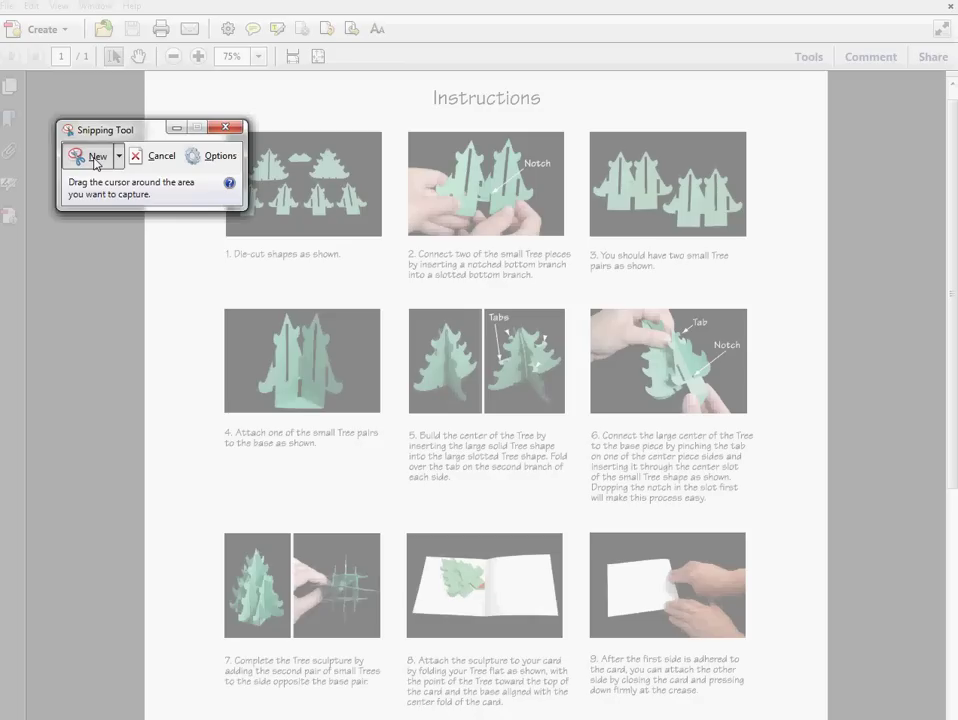
left_click_drag(86, 126, 53, 4)
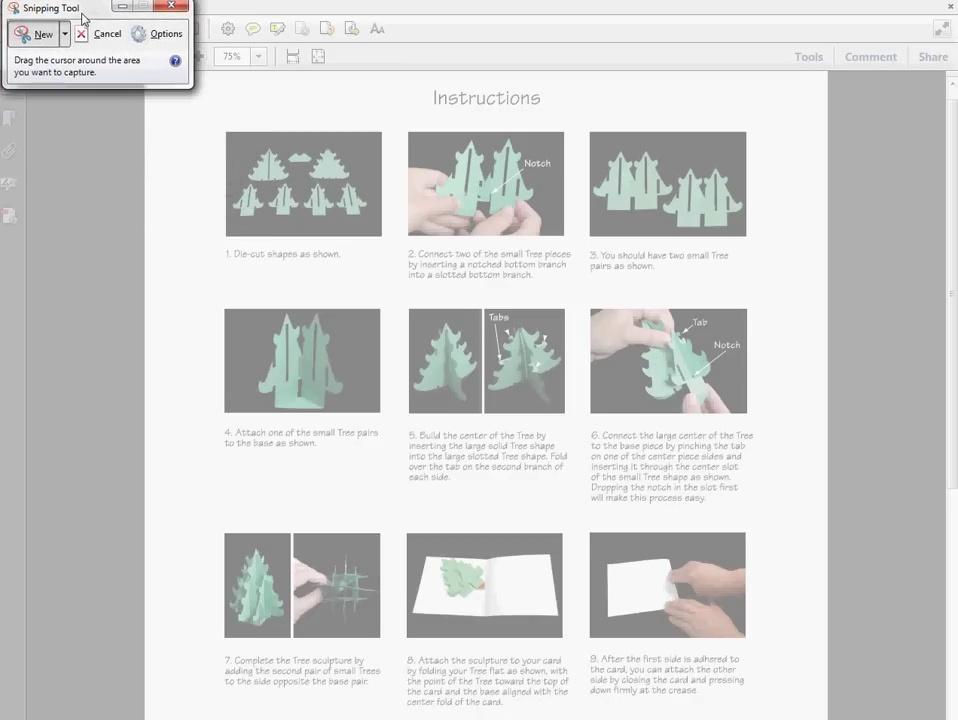
left_click_drag(62, 4, 25, 10)
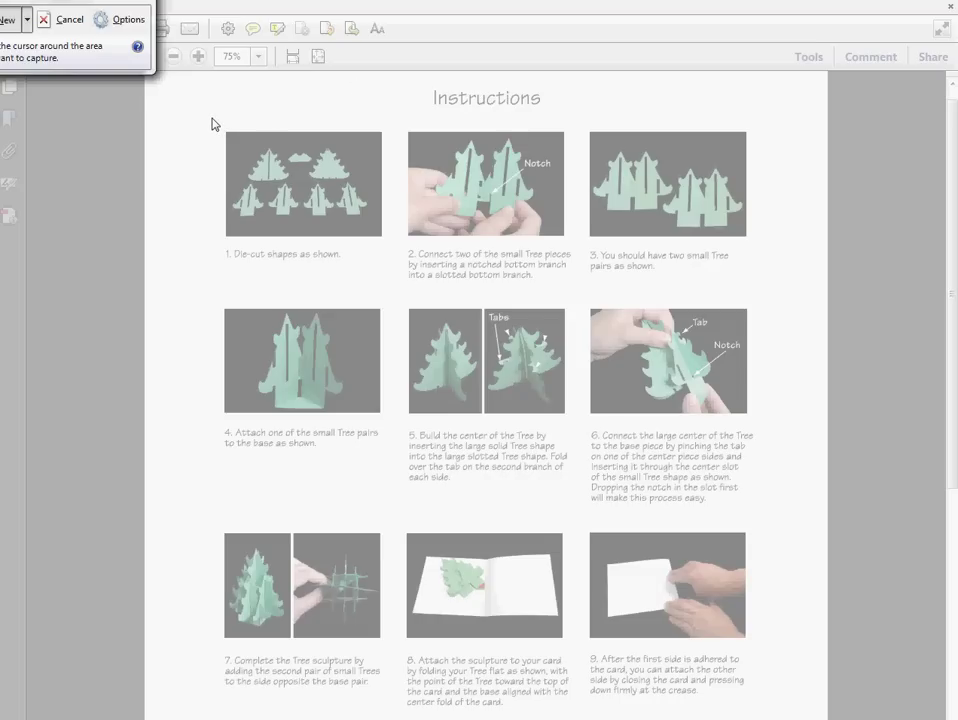
left_click_drag(216, 117, 761, 717)
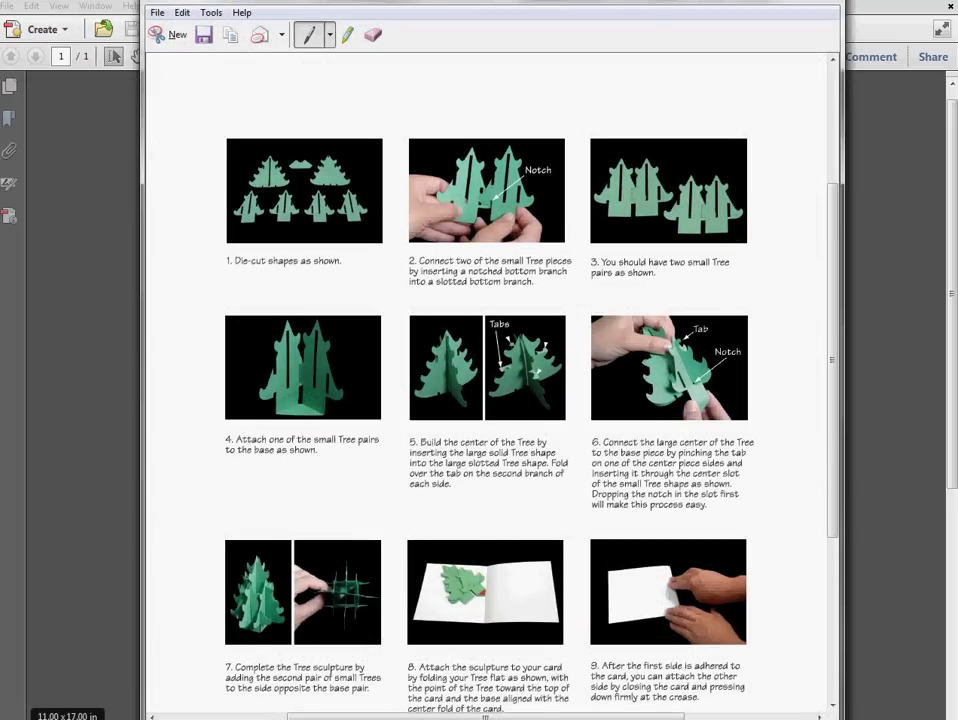
Move the snip window fully into view and check the captured instruction steps.
key("alt+F4")
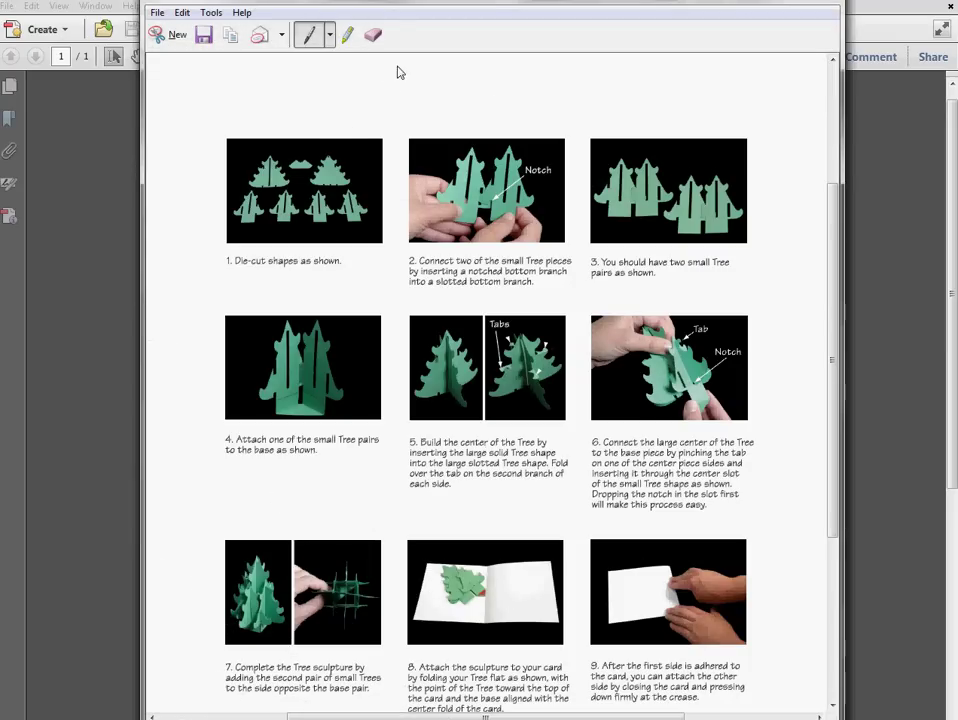
mouse_move(398, 5)
left_mouse_down()
mouse_move(410, 12)
mouse_move(408, 58)
mouse_move(419, 73)
mouse_move(391, 13)
left_mouse_up()
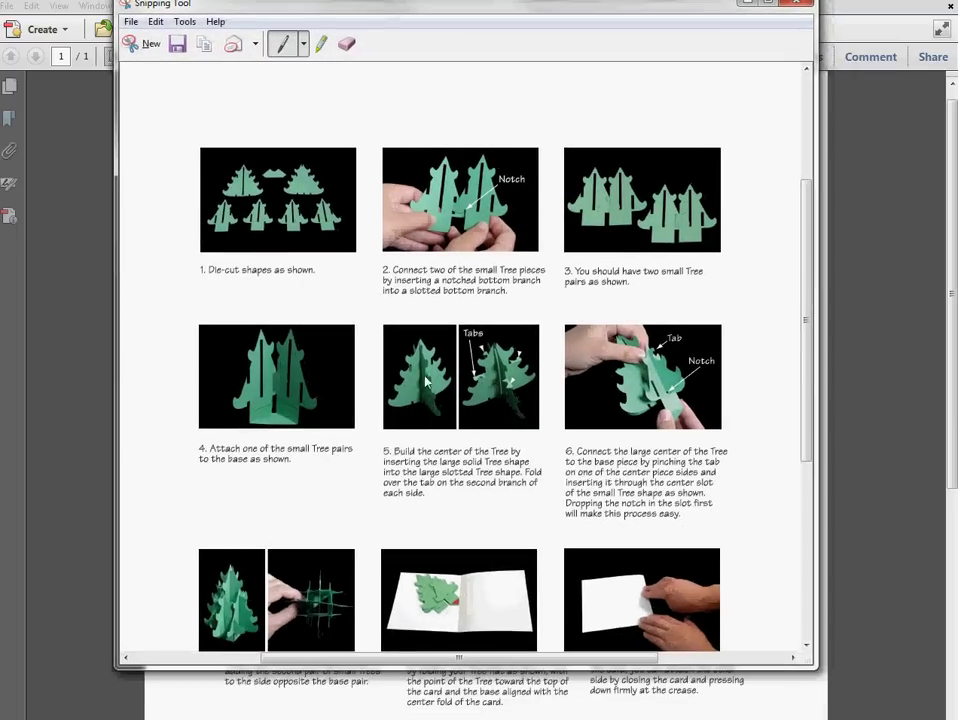
left_click_drag(806, 323, 808, 350)
left_click_drag(686, 341, 524, 235)
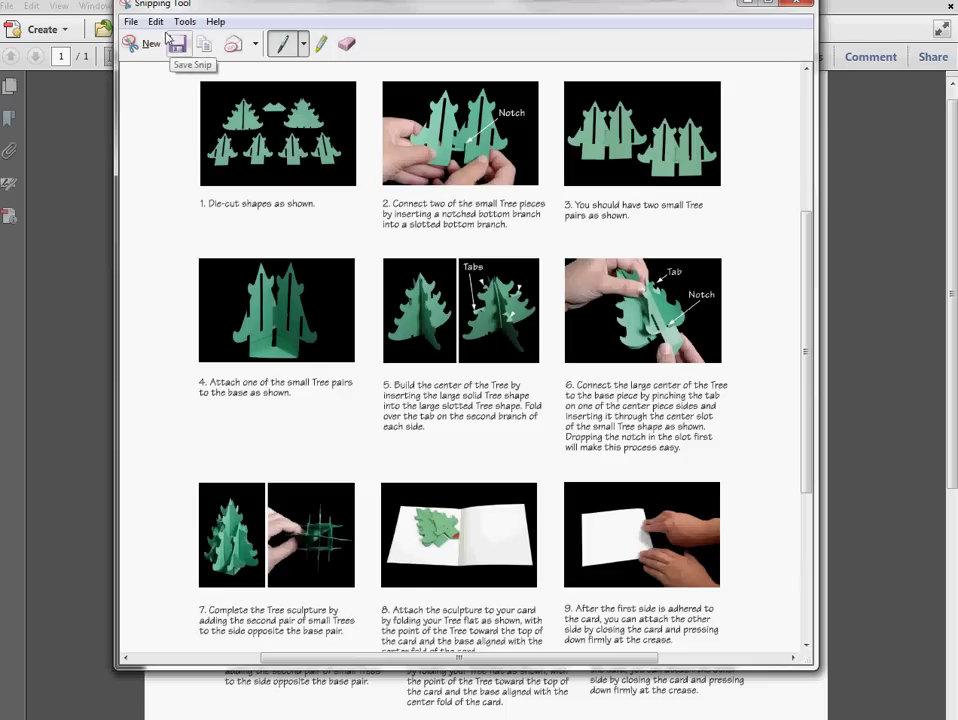
Copy the snip of the instruction steps, close the Snipping Tool and switch from the PDF back to Make The Cut.
left_click(155, 21)
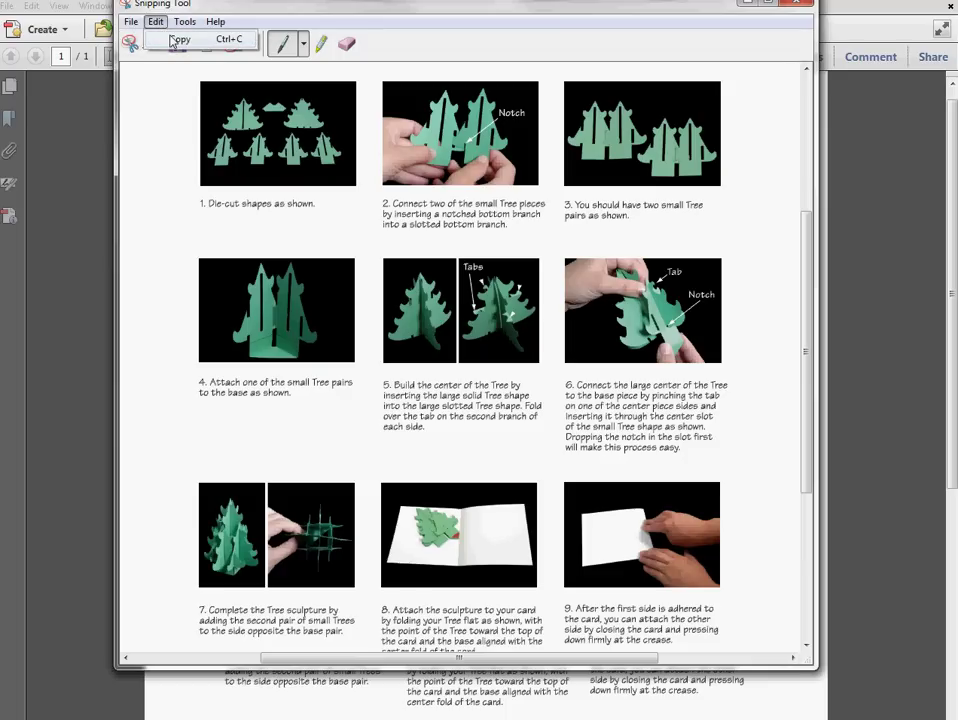
left_click(176, 40)
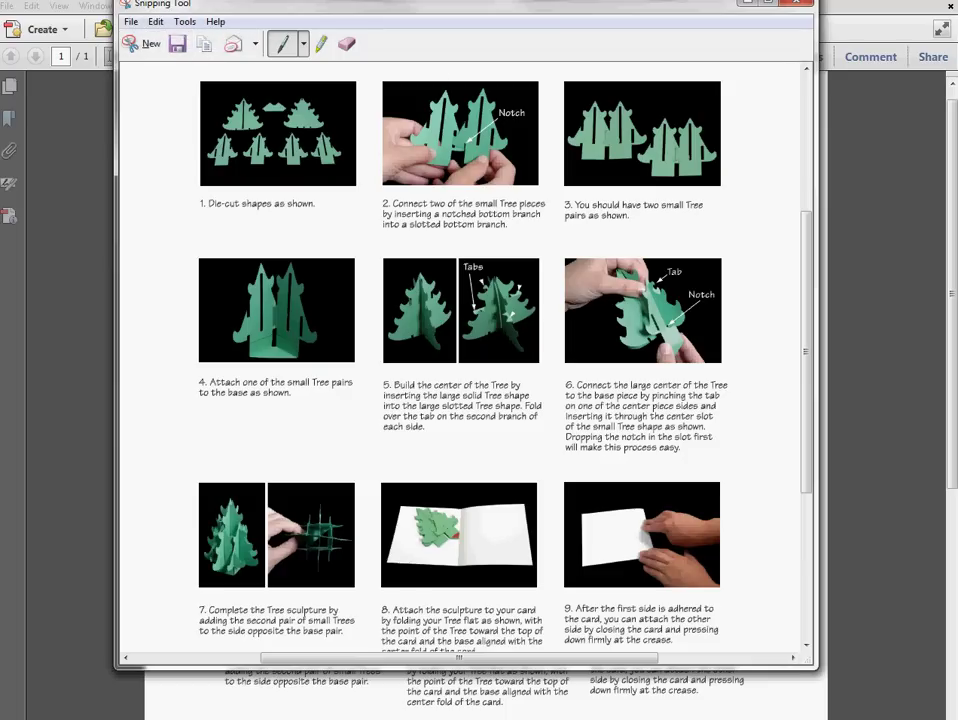
left_click(798, 4)
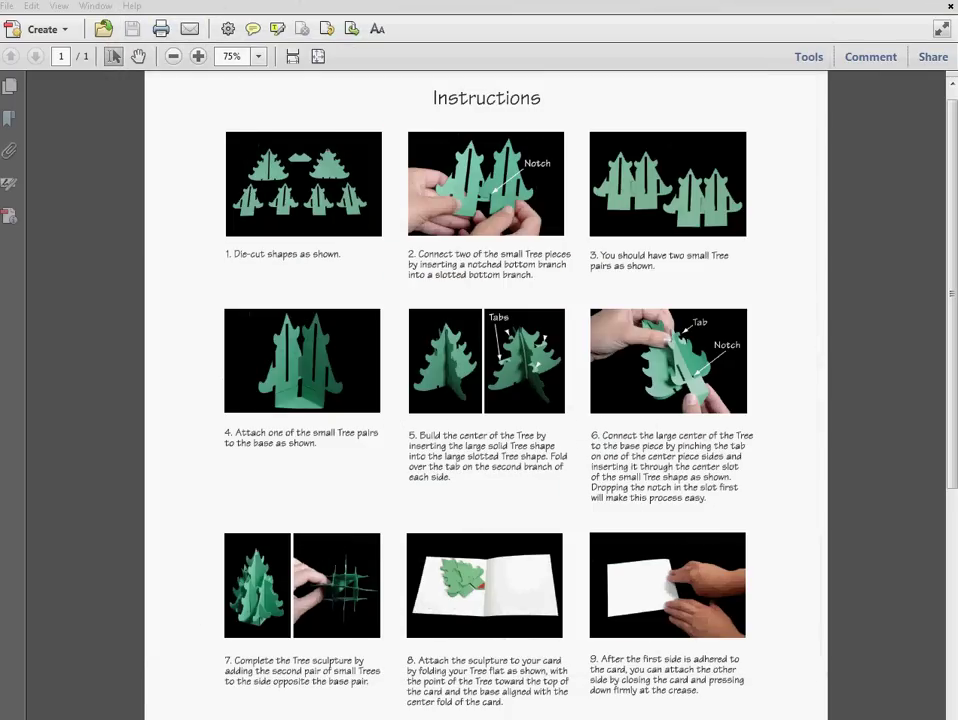
left_click(950, 6)
left_click(877, 30)
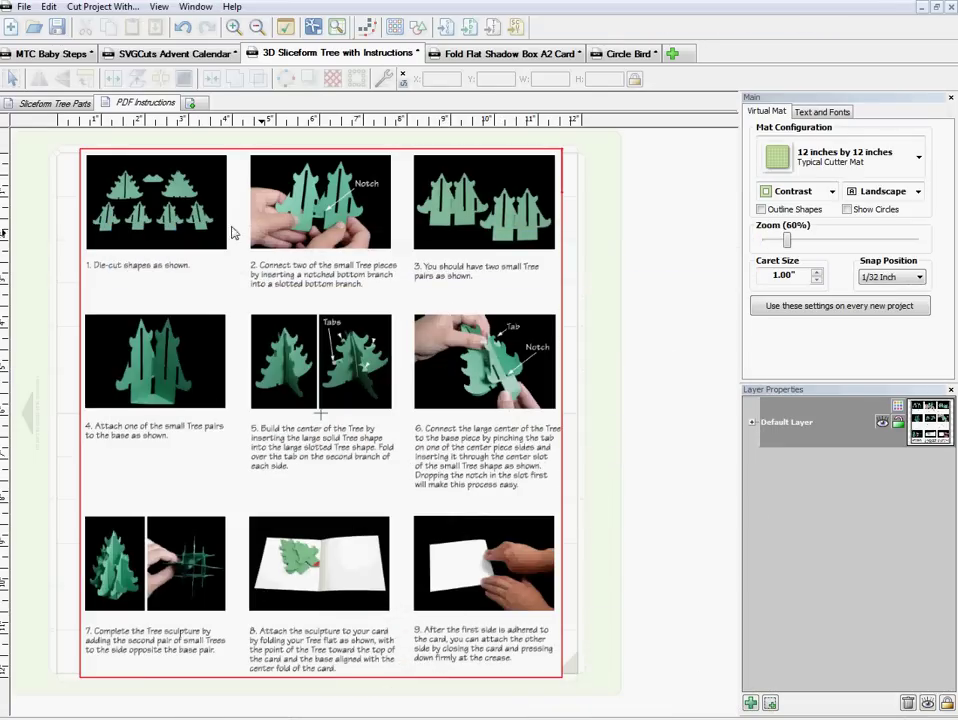
Add a page named New Page, set its mat colour to Green and place the caret in the mat's upper-left quarter.
left_click(196, 105)
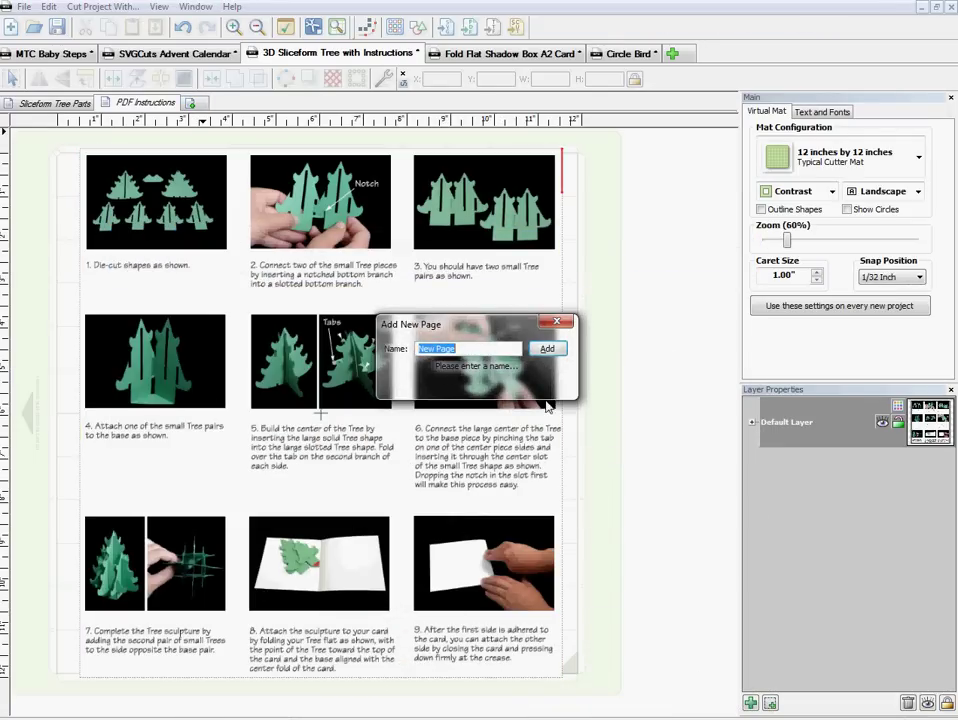
left_click(549, 350)
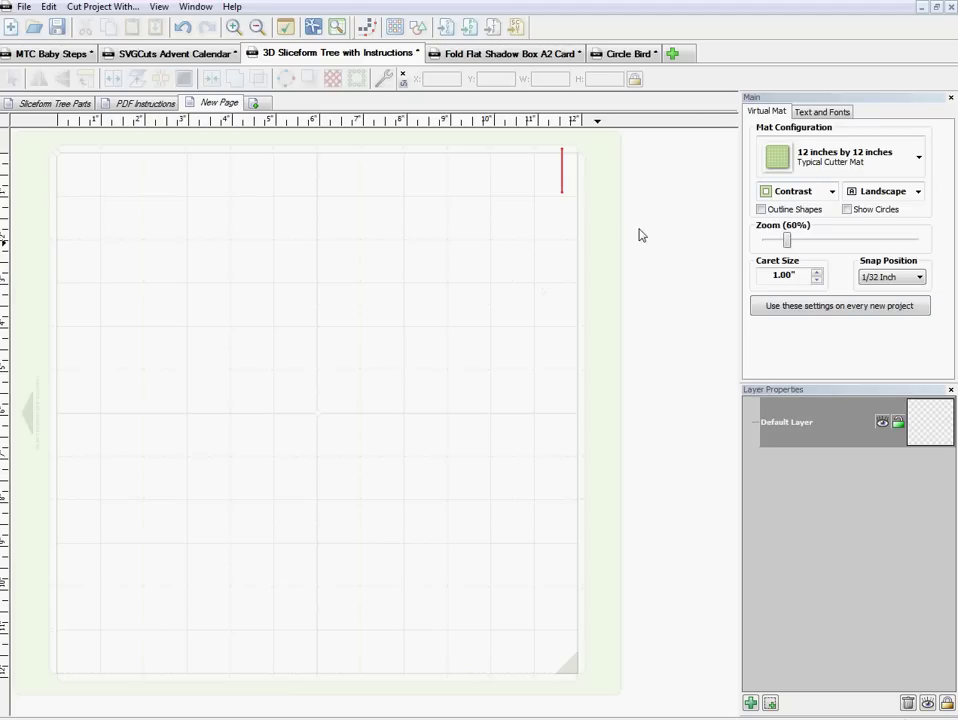
left_click(831, 191)
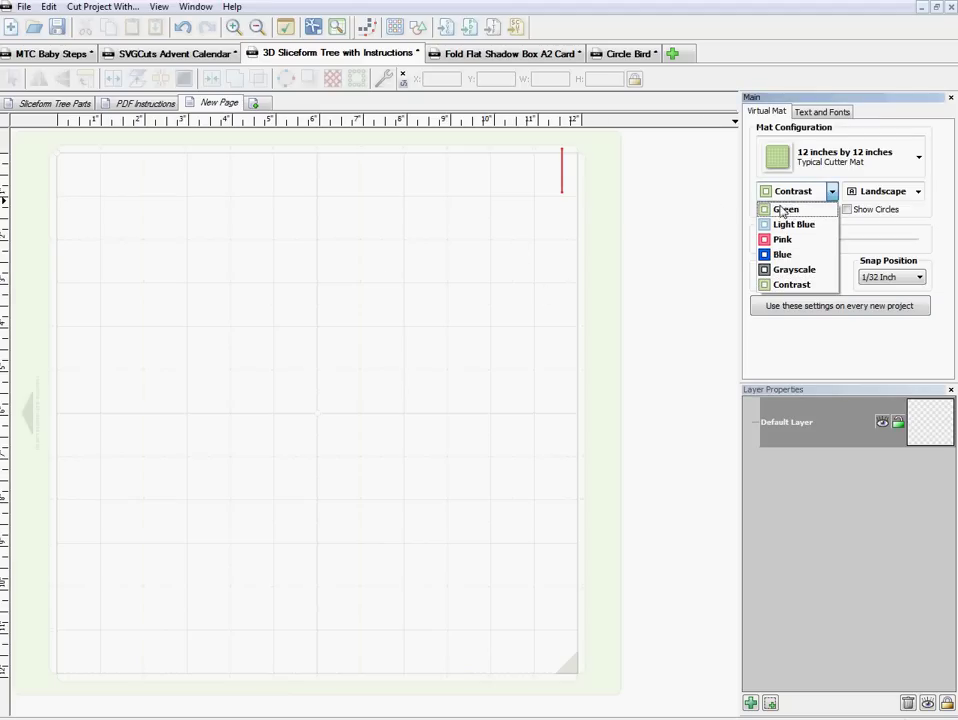
left_click(782, 209)
left_click(206, 271)
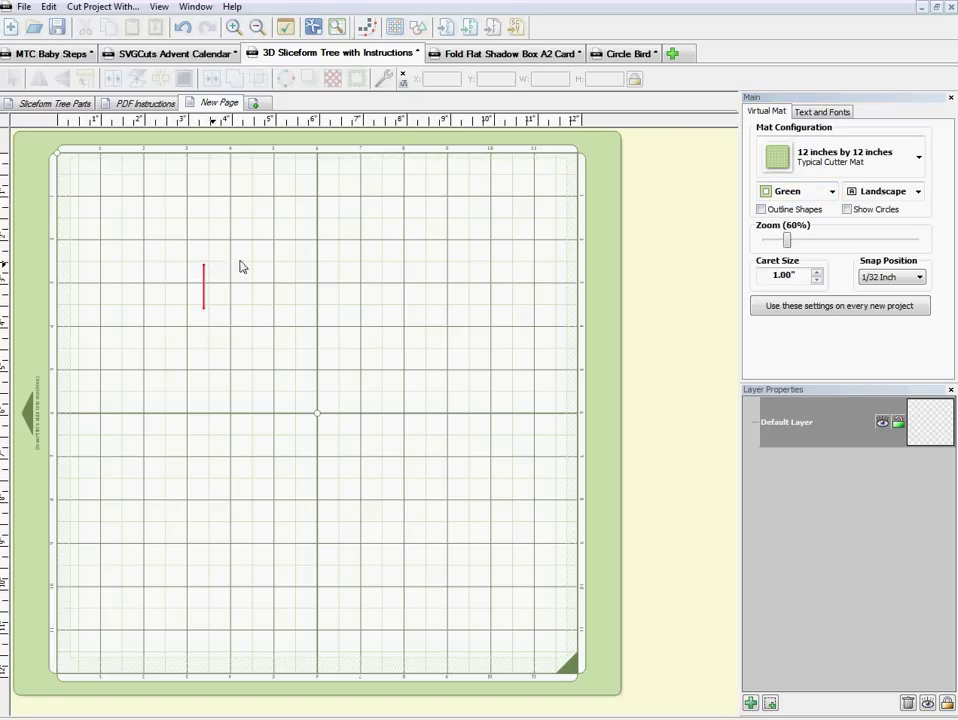
left_click(210, 271)
Start a Pixel Trace from the clipboard image of the instructions, keeping the dialogs clear of the mat settings.
left_click(370, 32)
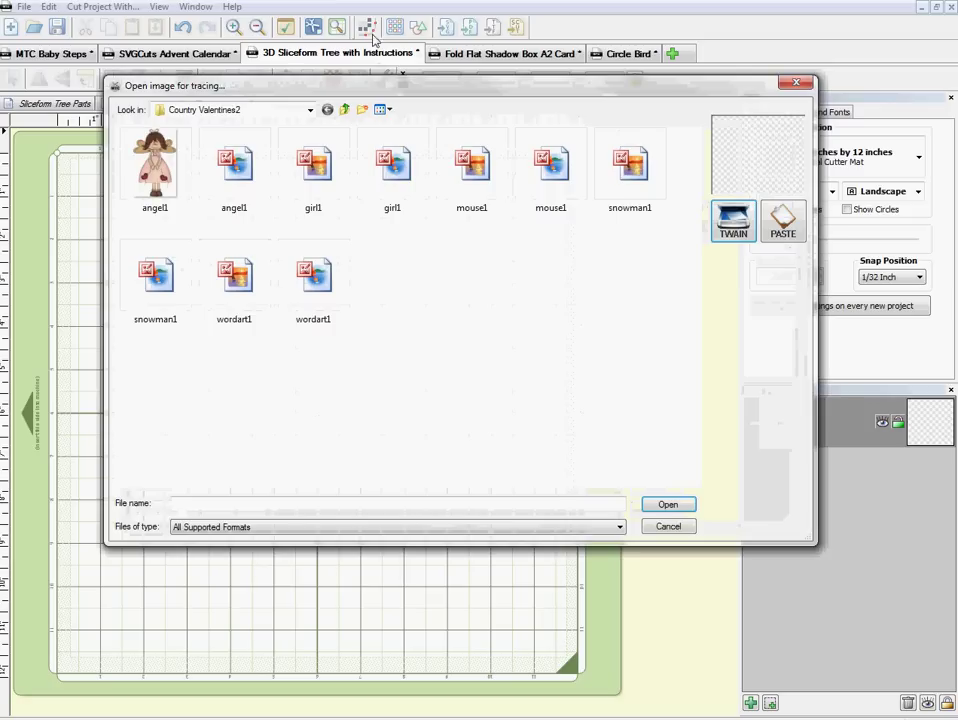
mouse_move(378, 97)
left_mouse_down()
mouse_move(336, 140)
mouse_move(344, 149)
left_mouse_up()
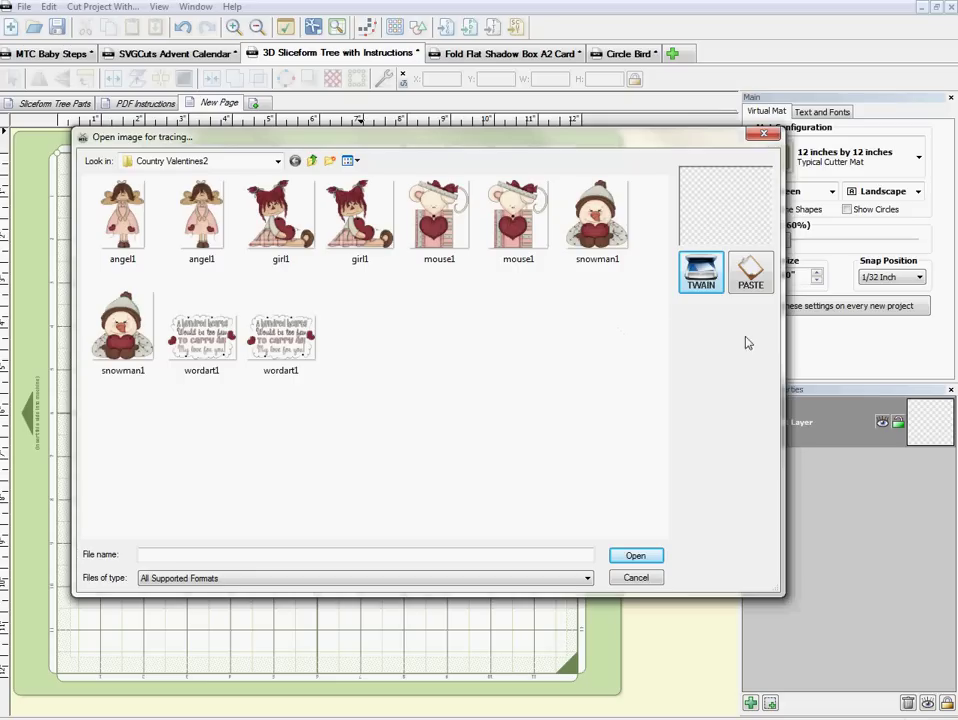
left_click_drag(784, 358, 738, 355)
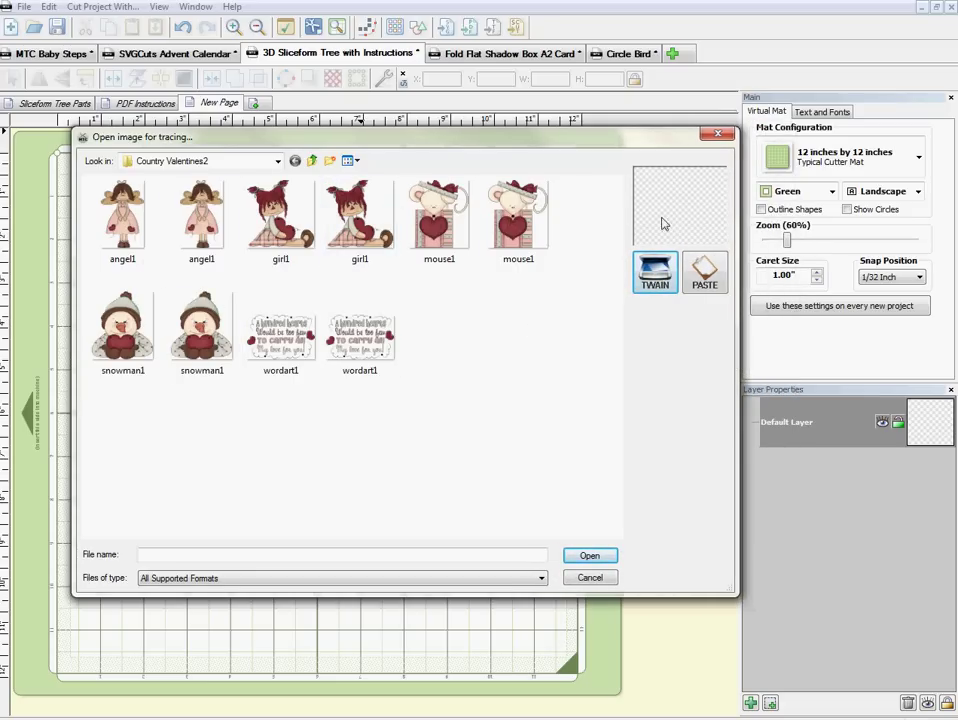
left_click(705, 270)
mouse_move(513, 238)
left_mouse_down()
mouse_move(614, 152)
mouse_move(663, 162)
mouse_move(626, 157)
mouse_move(578, 203)
left_mouse_up()
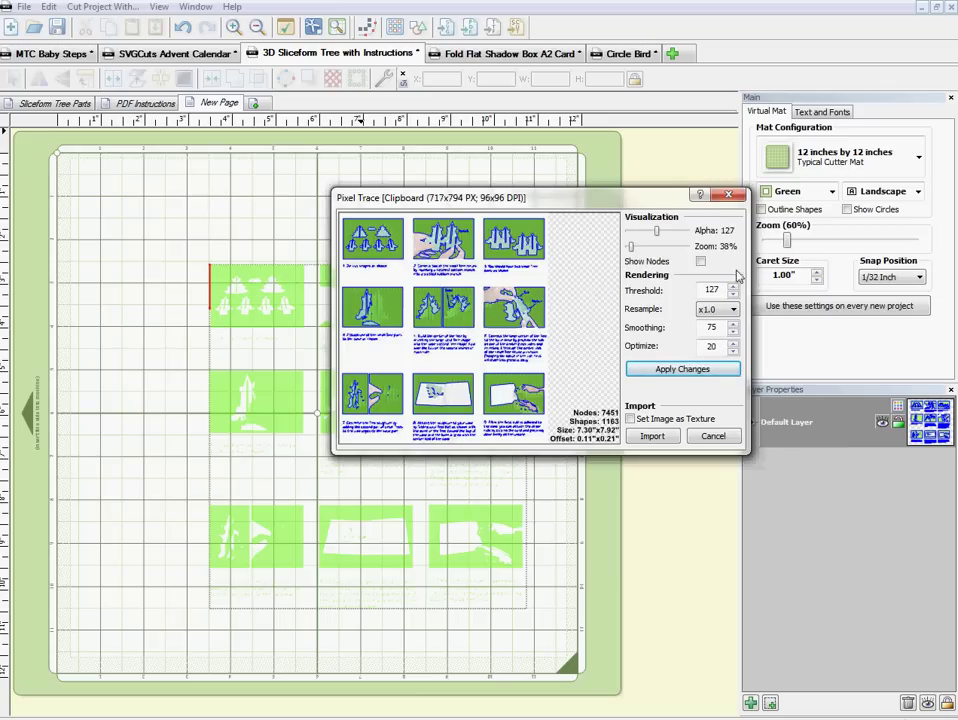
Set the trace threshold to 255 and apply it so the instructions are traced as one solid rectangle.
left_click_drag(721, 292, 657, 291)
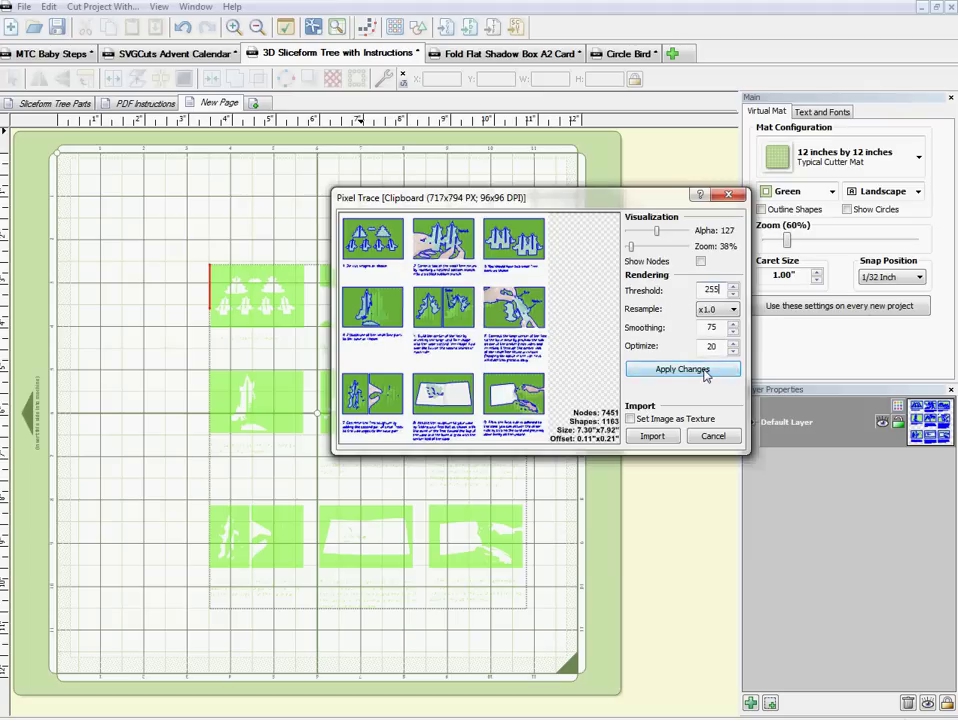
left_click(672, 371)
mouse_move(535, 197)
left_mouse_down()
mouse_move(552, 182)
mouse_move(595, 183)
left_mouse_up()
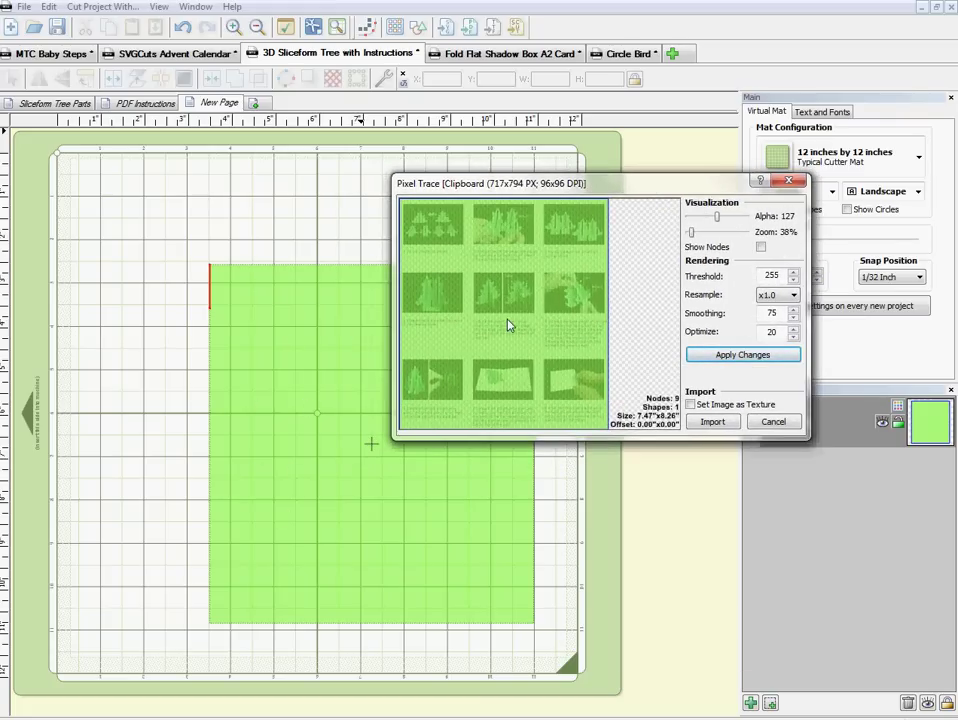
left_click(748, 356)
Import the trace with its image set as texture and move the shape to X 2.0938, Y 1.1875.
mouse_move(613, 189)
left_mouse_down()
mouse_move(575, 143)
mouse_move(561, 138)
mouse_move(557, 162)
left_mouse_up()
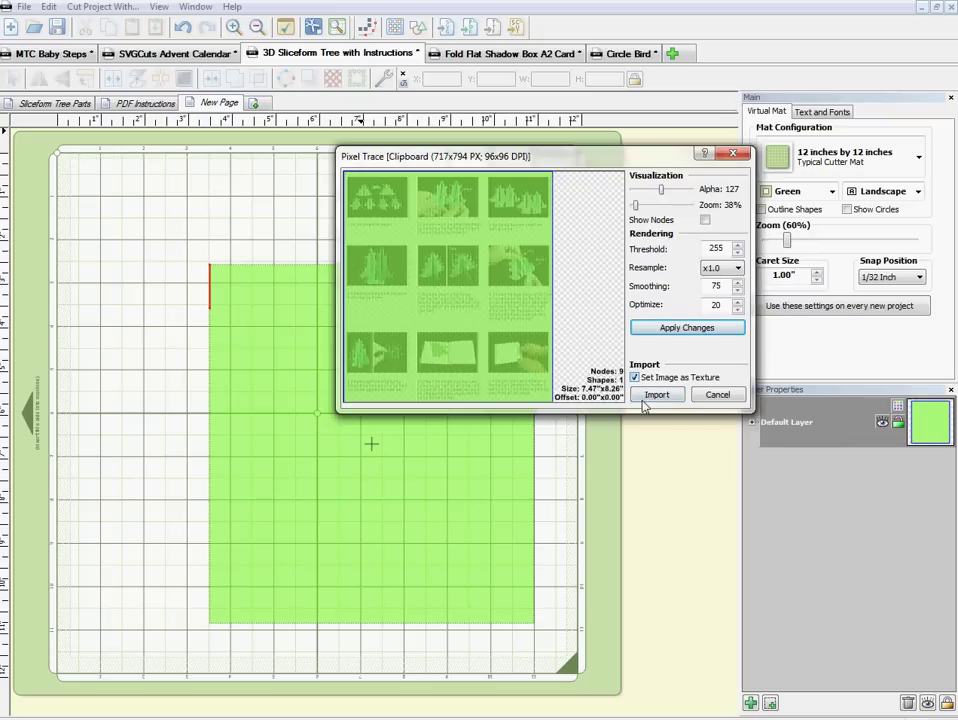
left_click(645, 395)
left_click_drag(315, 451, 251, 389)
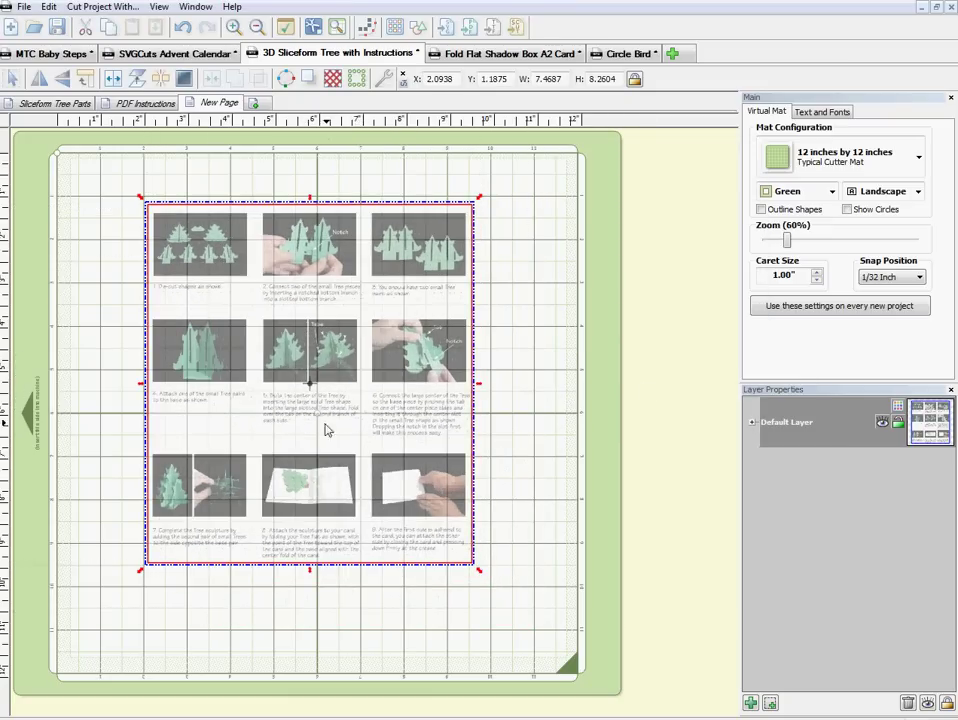
Switch the mat to Contrast to compare how the instructions look, and set it back to Green.
left_click(785, 191)
left_click(790, 283)
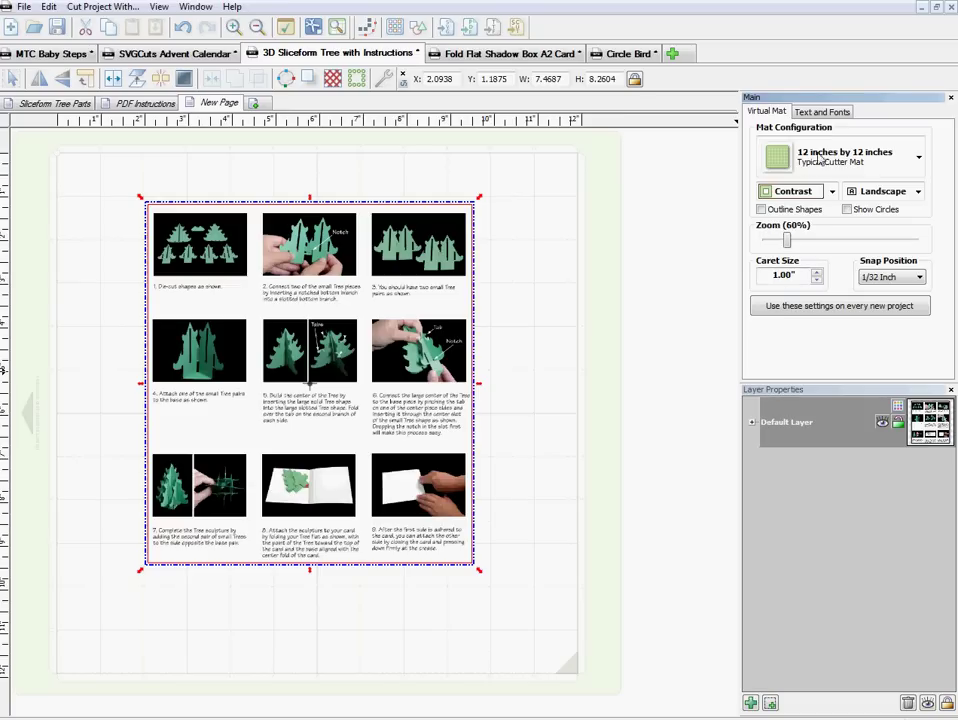
left_click(788, 191)
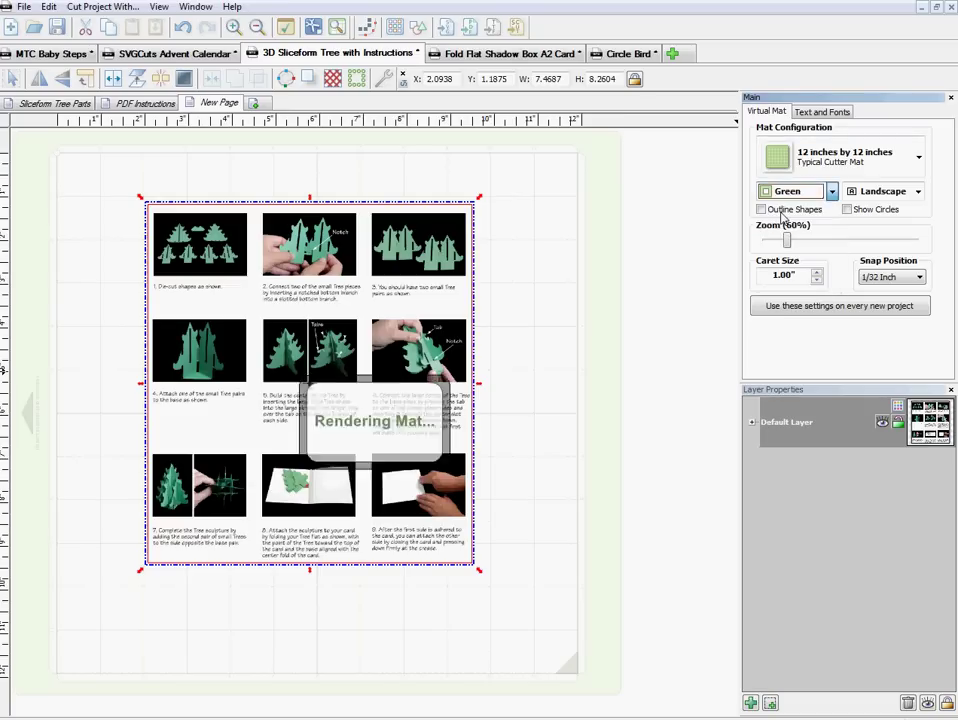
left_click(784, 210)
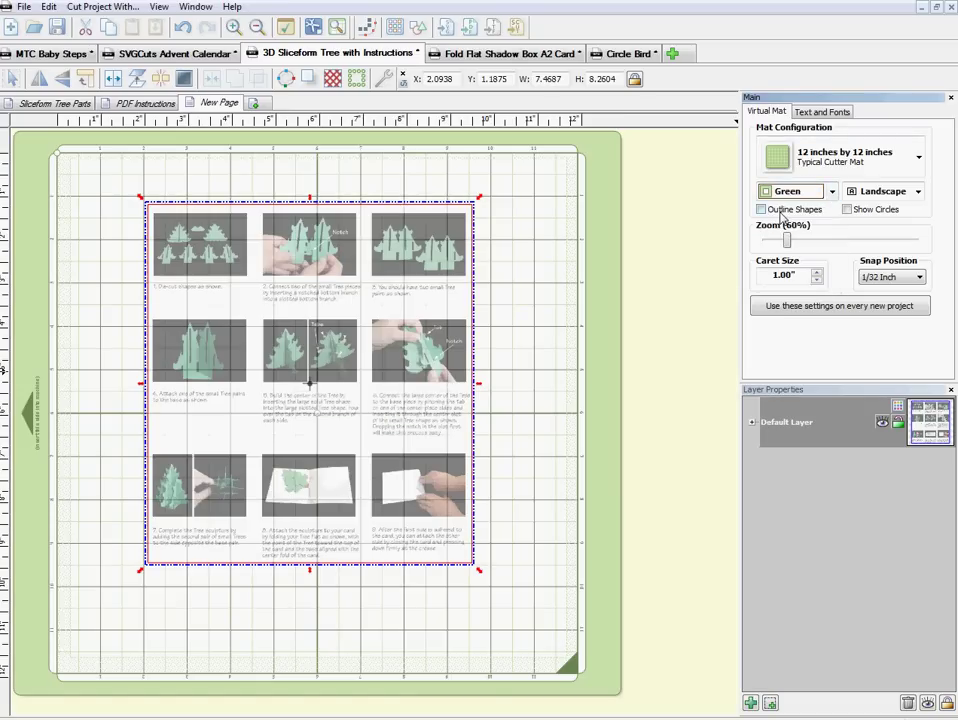
left_click(558, 336)
left_click(278, 256)
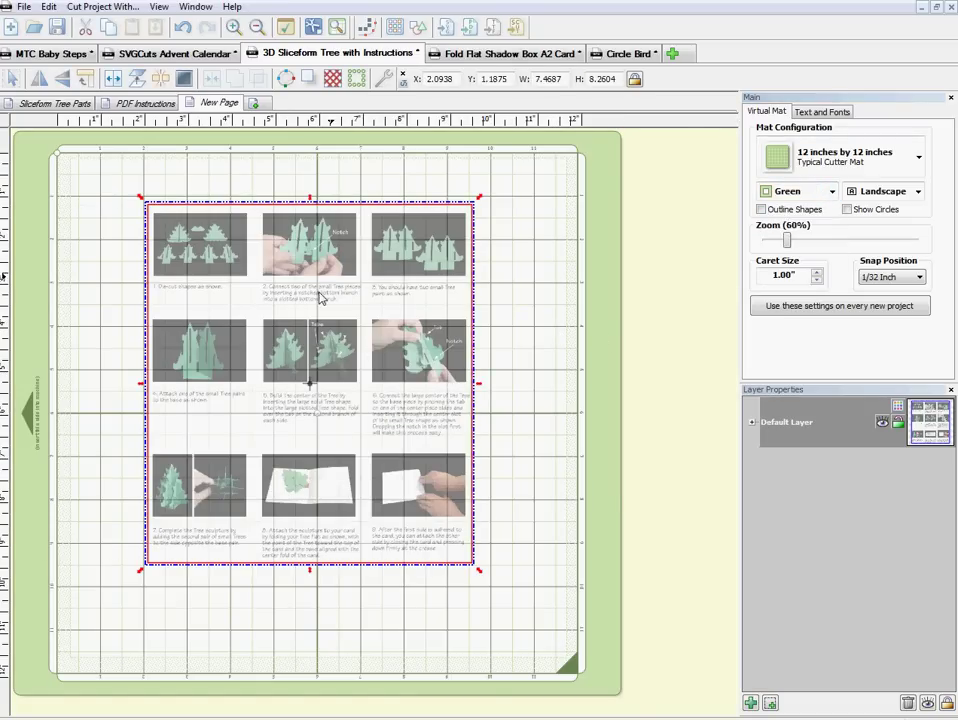
Nudge the instructions shape up slightly, try a width of 9.3359 with proportions locked, and undo the resize.
key("Up")
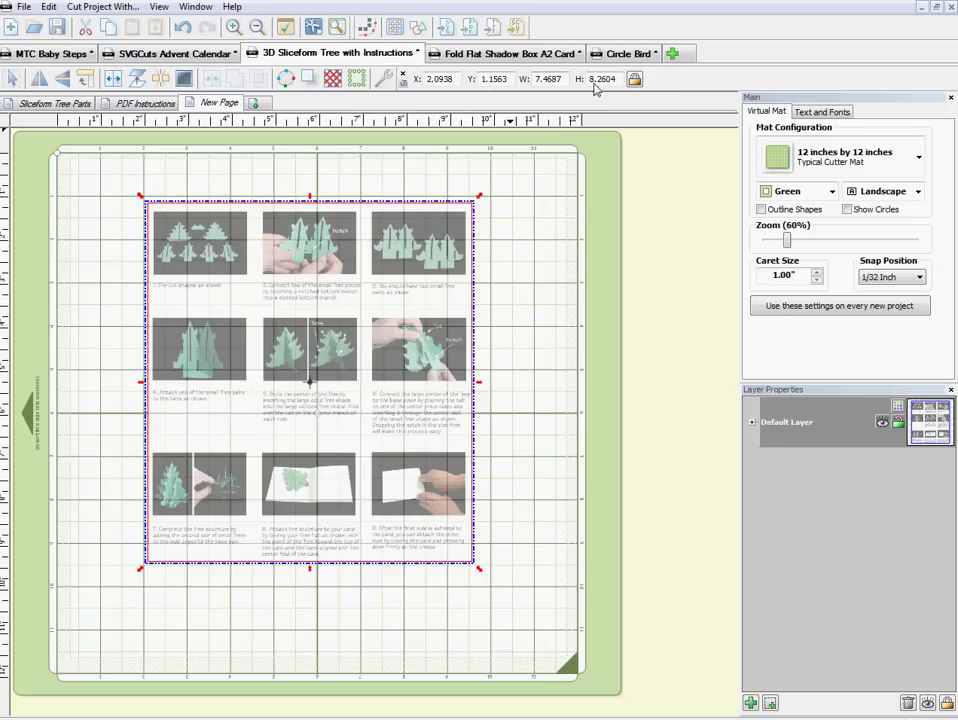
left_click(635, 80)
double_click(542, 79)
key("BackSpace")
key("Return")
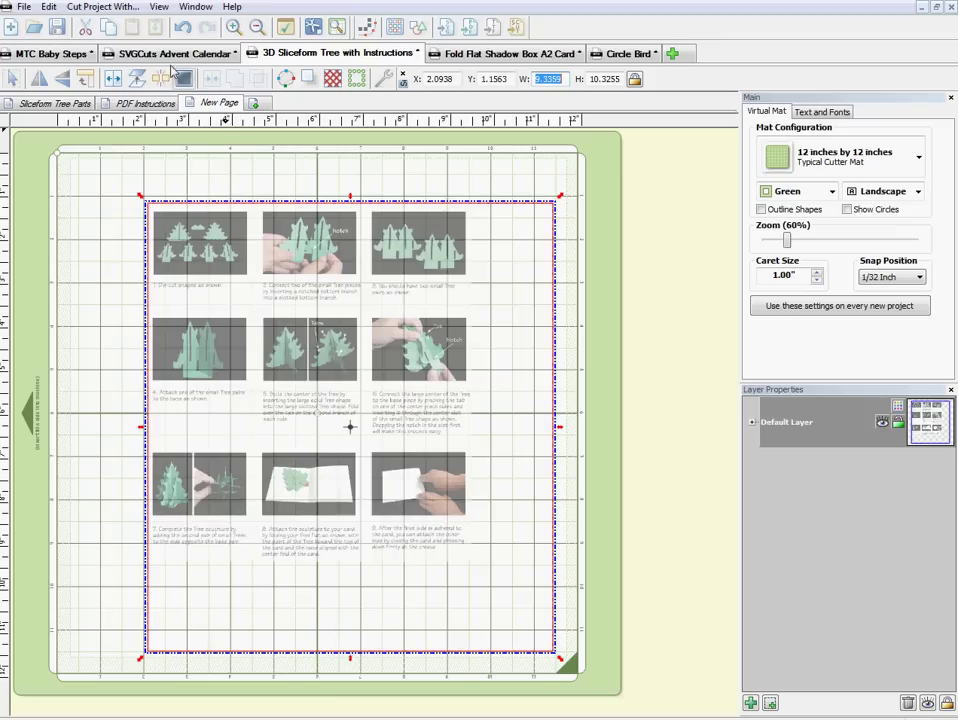
left_click(182, 27)
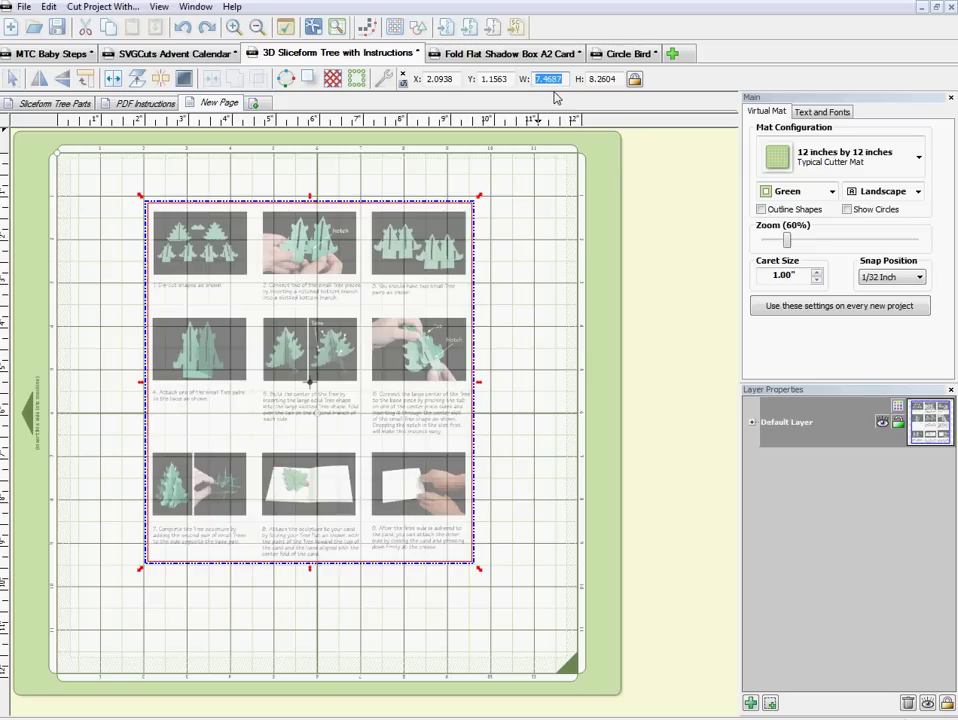
Set the instructions shape's width to 11.2031 with proportions locked and centre it on the mat at X 0.4063, Y -0.1875.
type("11.2031")
key("Return")
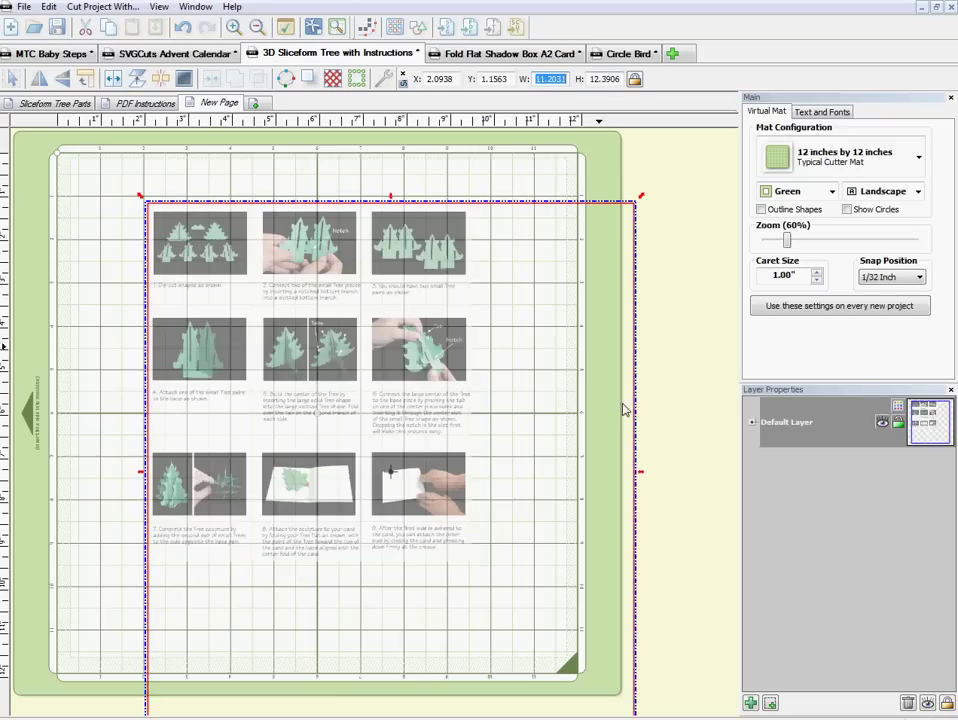
left_click_drag(567, 417, 480, 360)
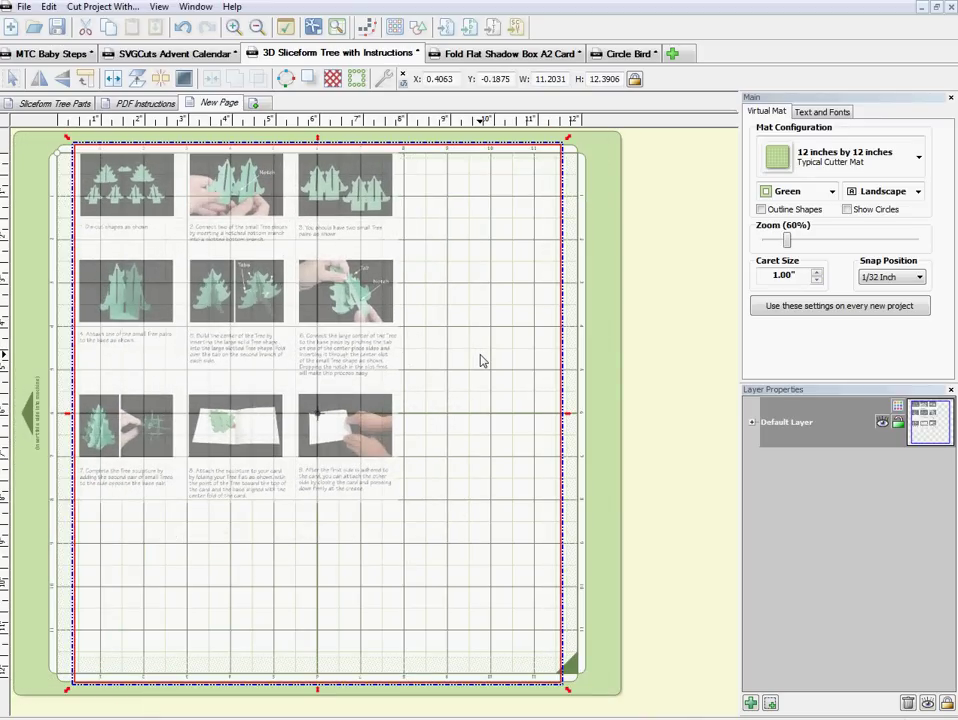
left_click(600, 310)
left_click(469, 316)
left_click(611, 306)
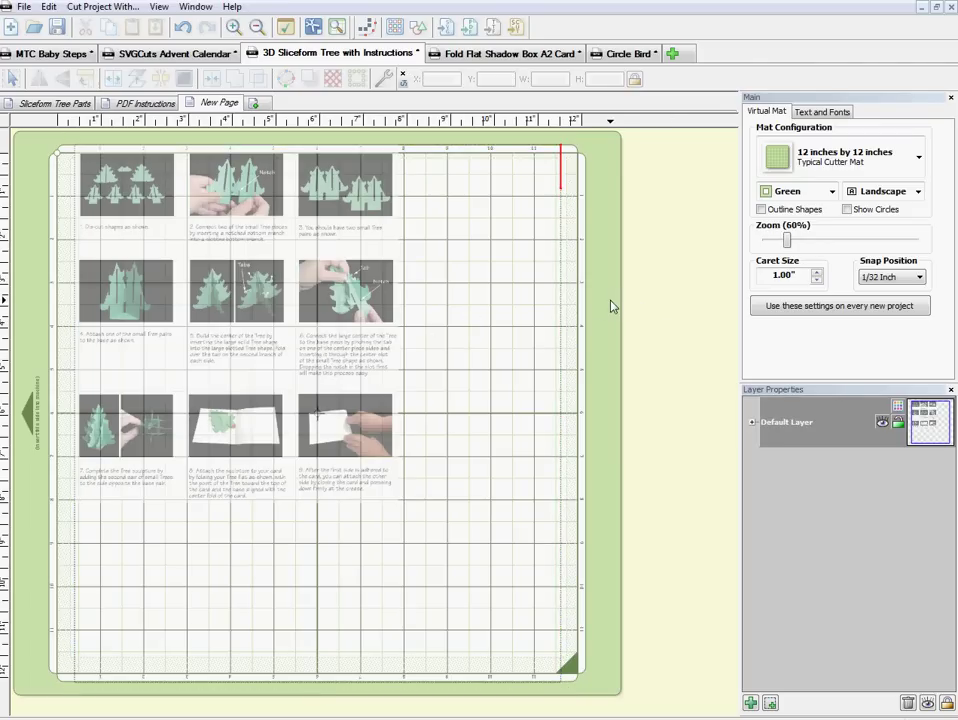
Scale the clipboard texture of the instructions shape to 150%, choosing it from the project textures.
right_click(373, 225)
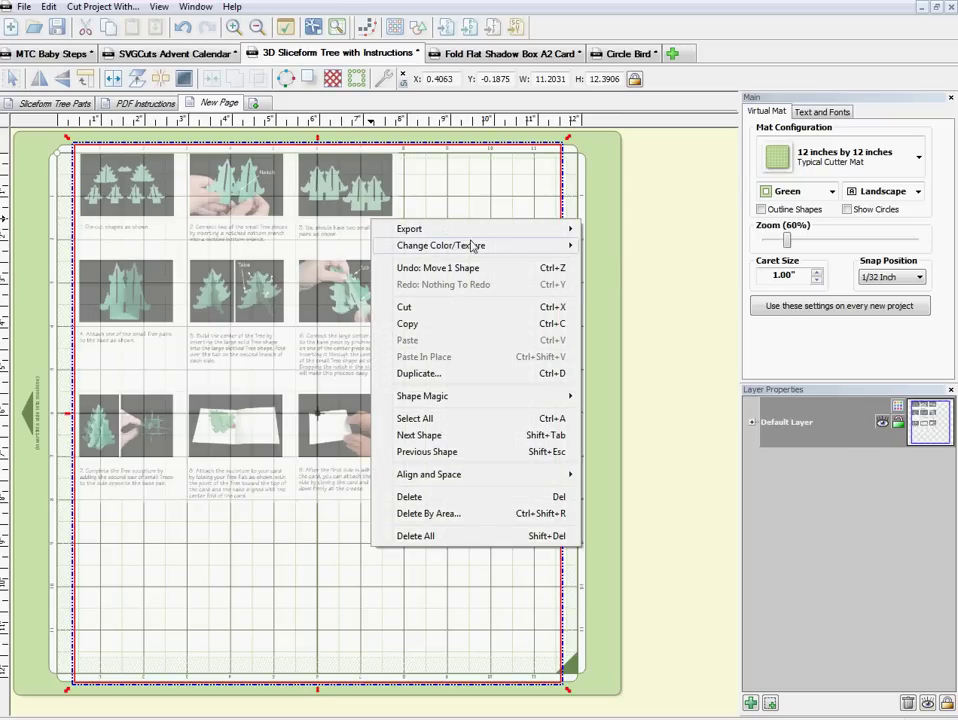
mouse_move(472, 248)
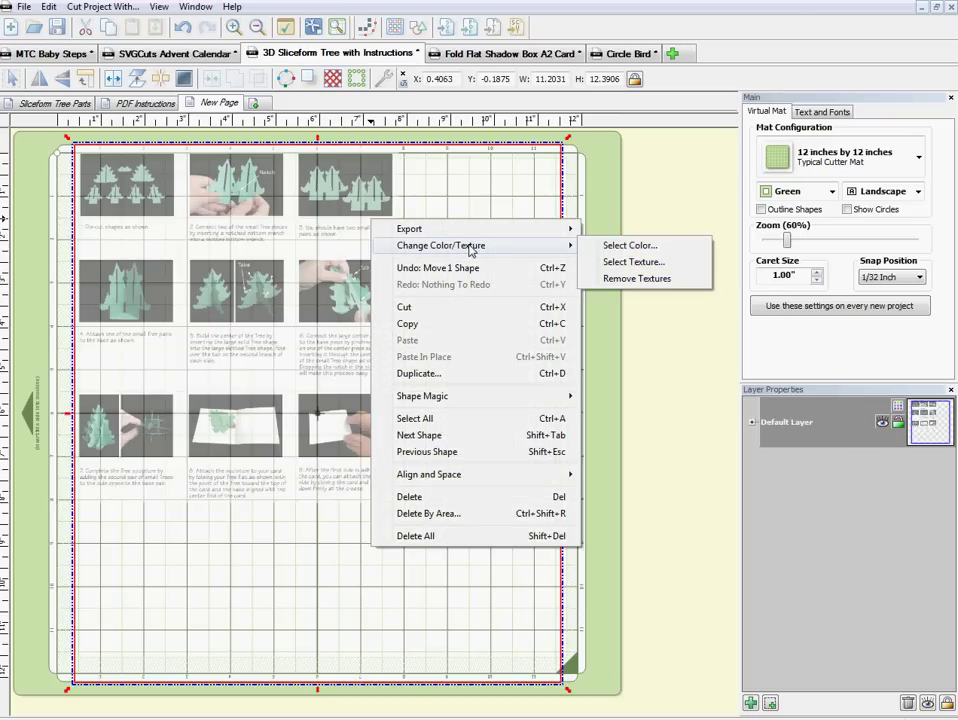
left_click(630, 264)
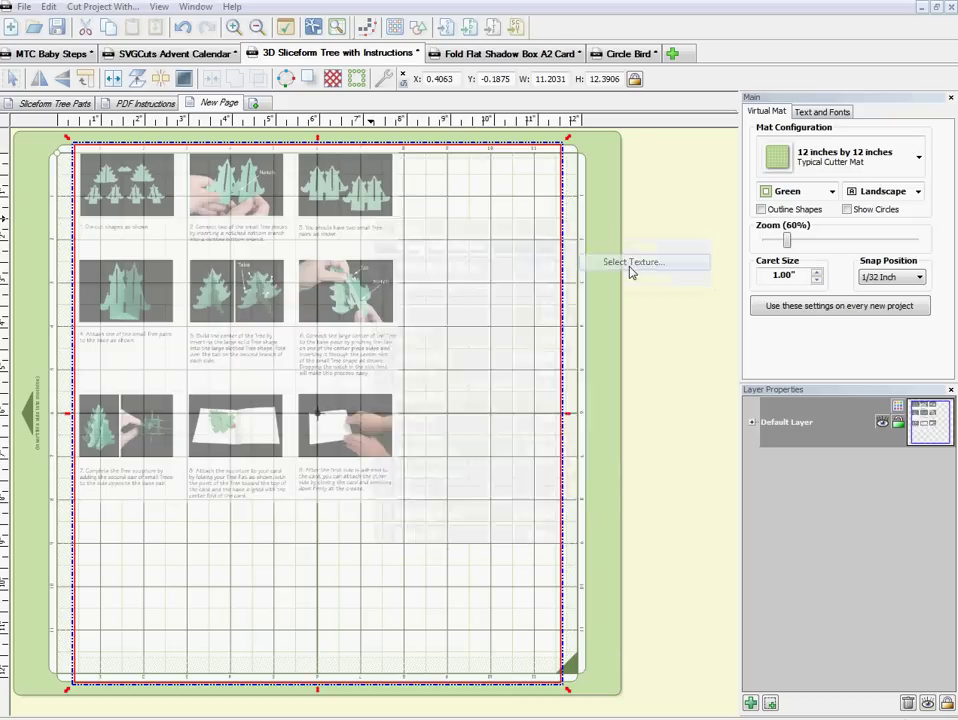
left_click_drag(472, 227, 452, 214)
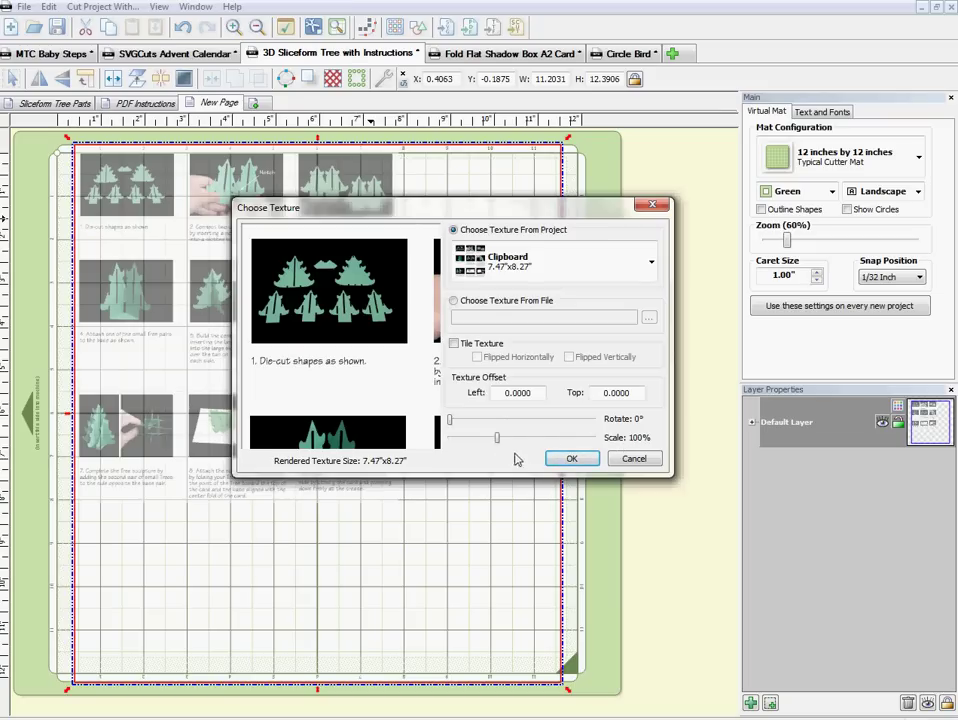
left_click_drag(498, 441, 520, 444)
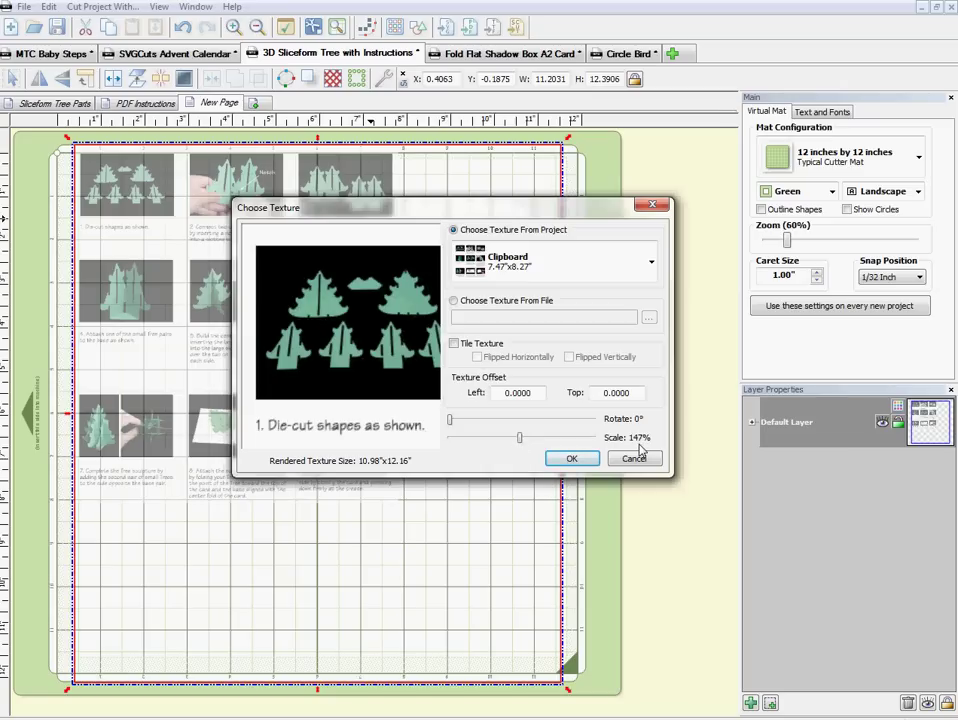
key("Right")
key("Right")
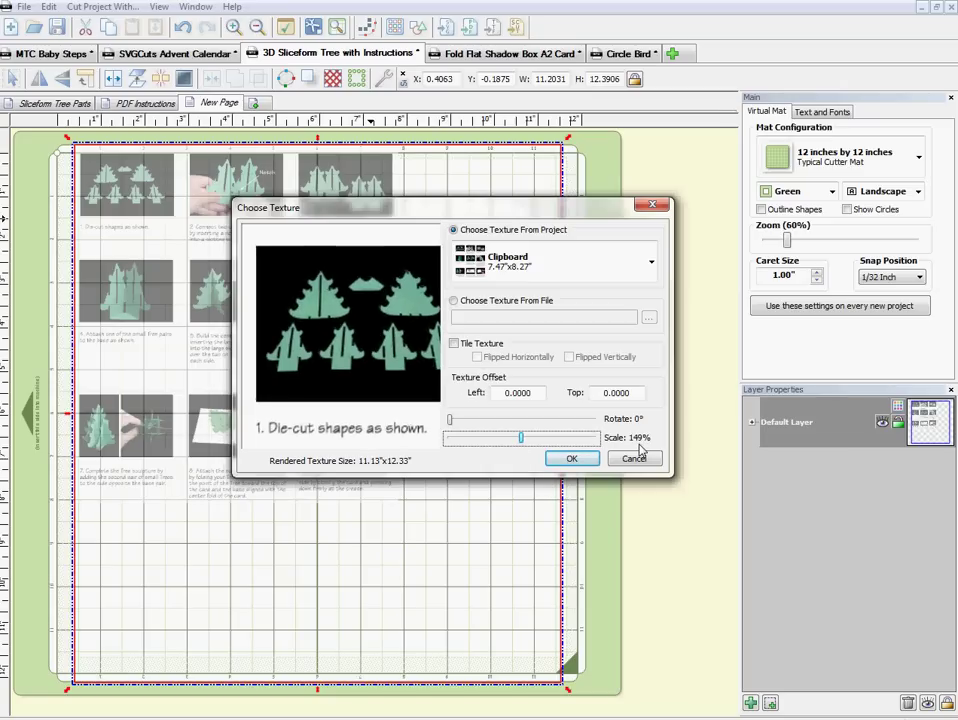
key("Right")
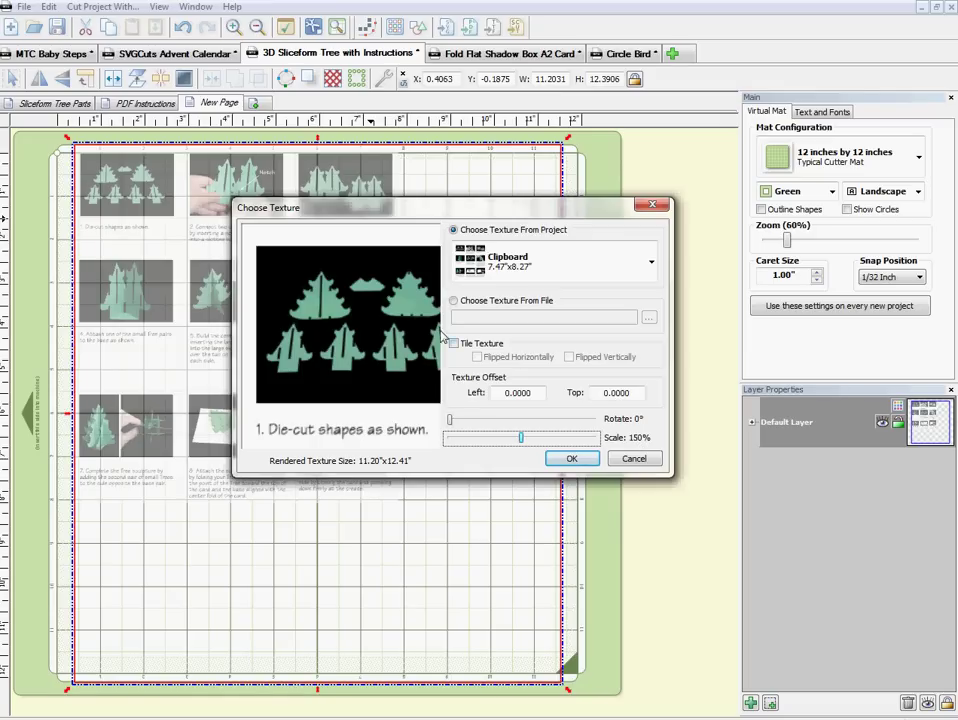
left_click(572, 459)
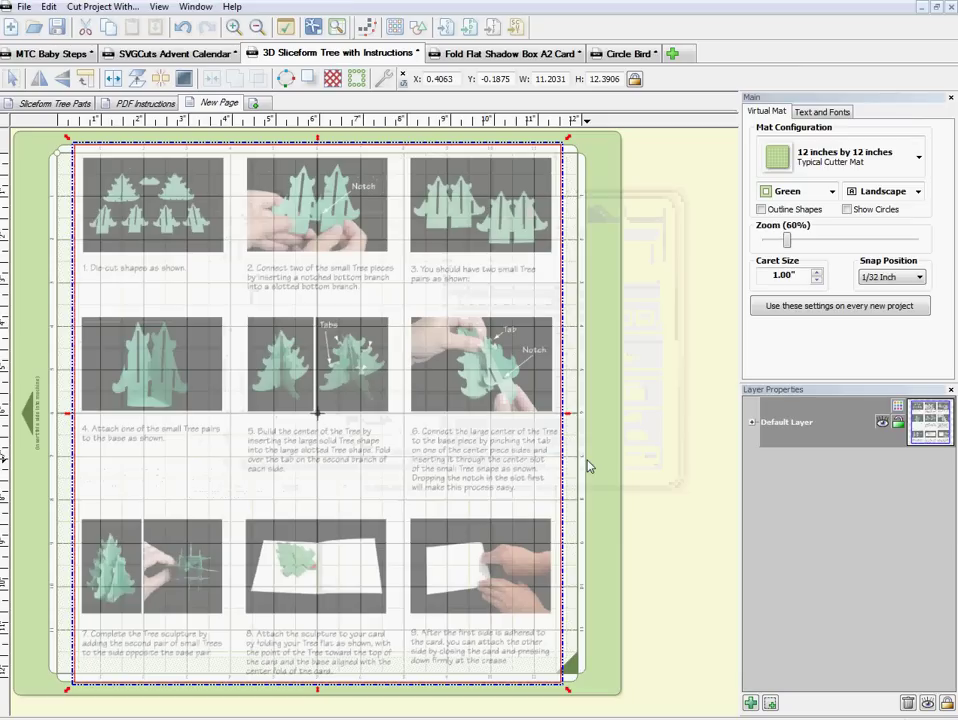
Set the mat to Contrast, deselect the instructions shape, and compare the new page with the PDF Instructions page.
left_click(826, 192)
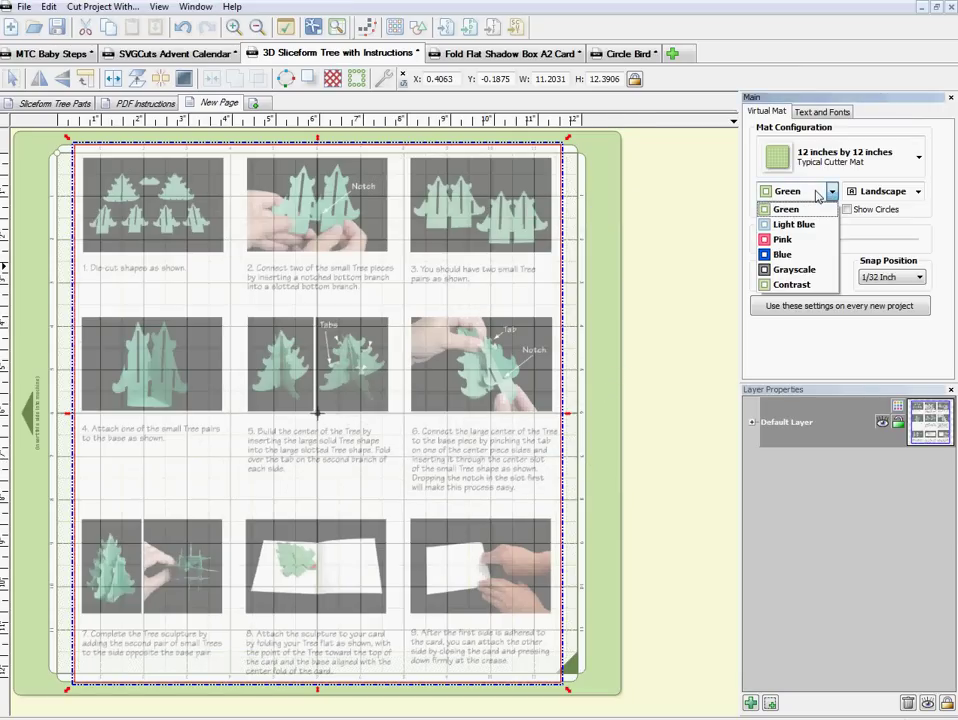
left_click(792, 286)
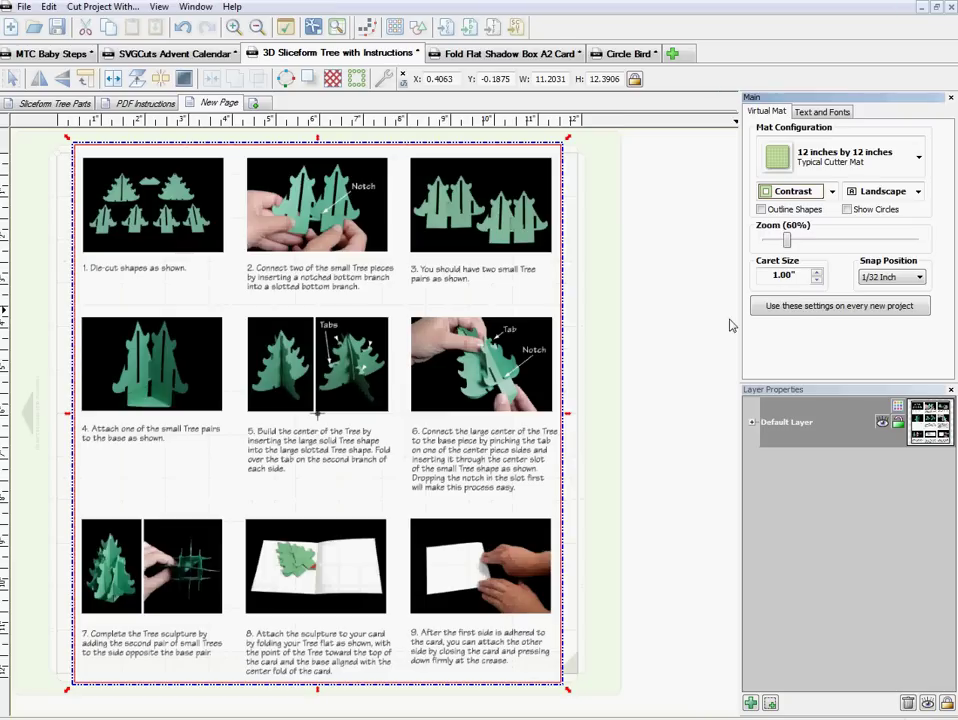
left_click(686, 351)
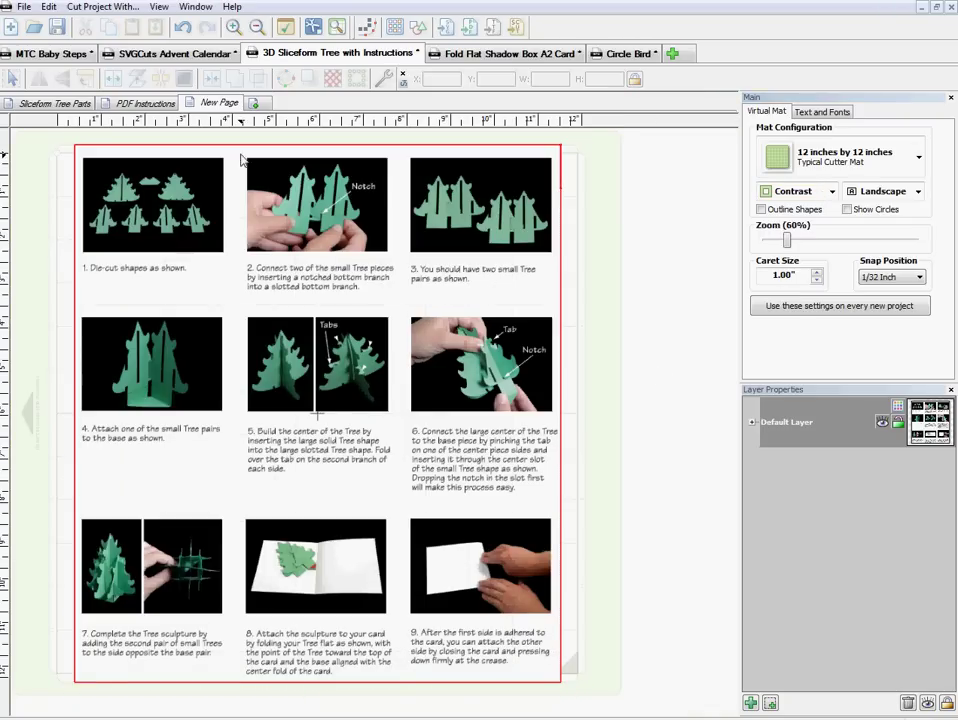
left_click(150, 103)
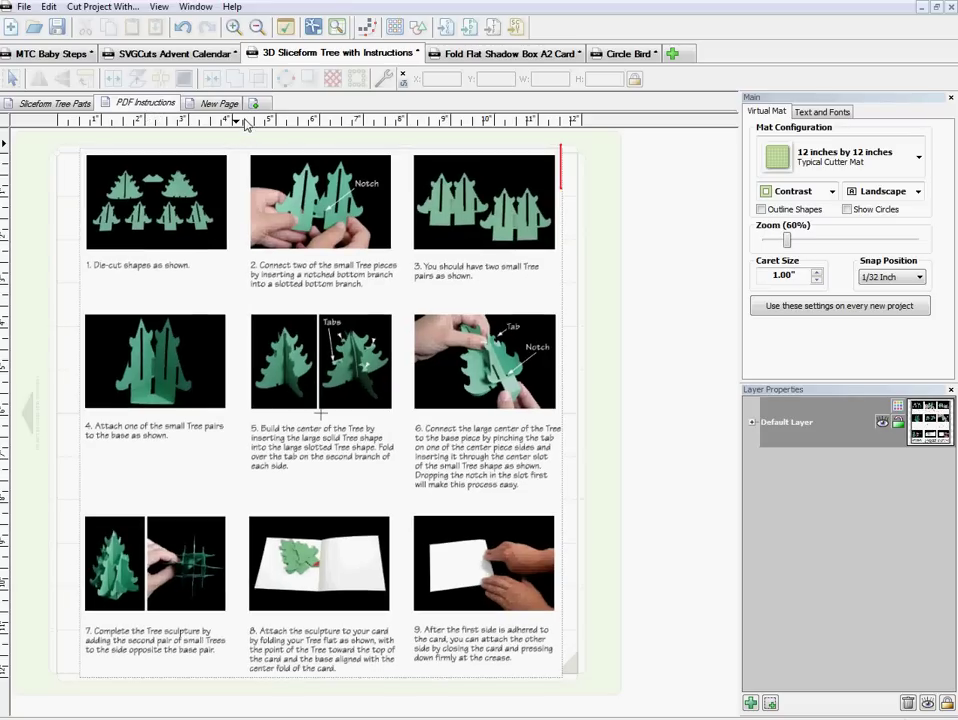
left_click(217, 104)
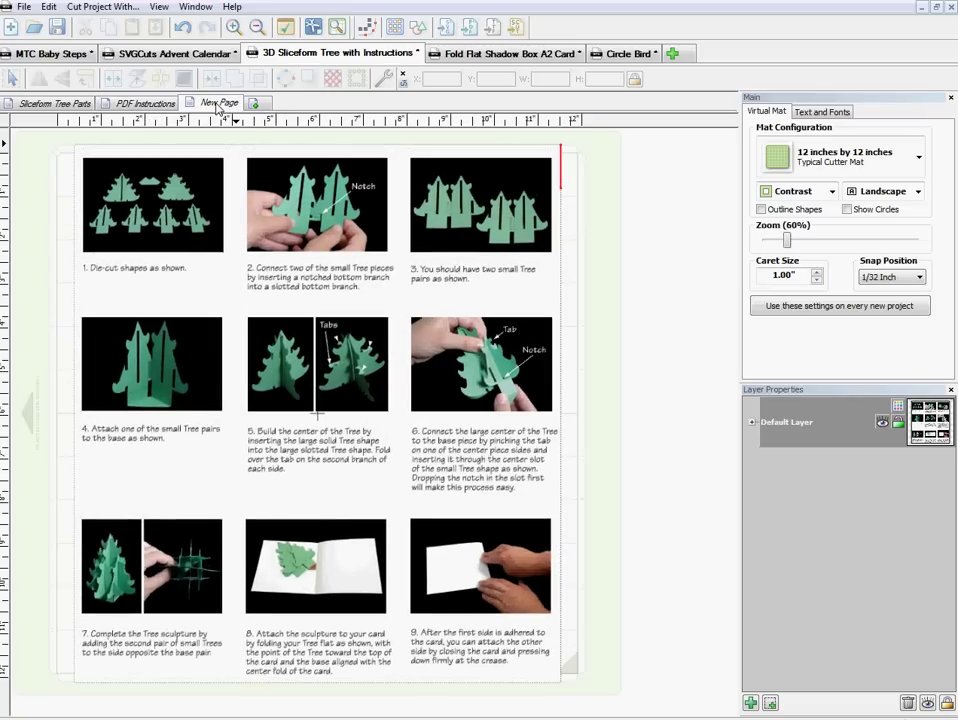
right_click(221, 107)
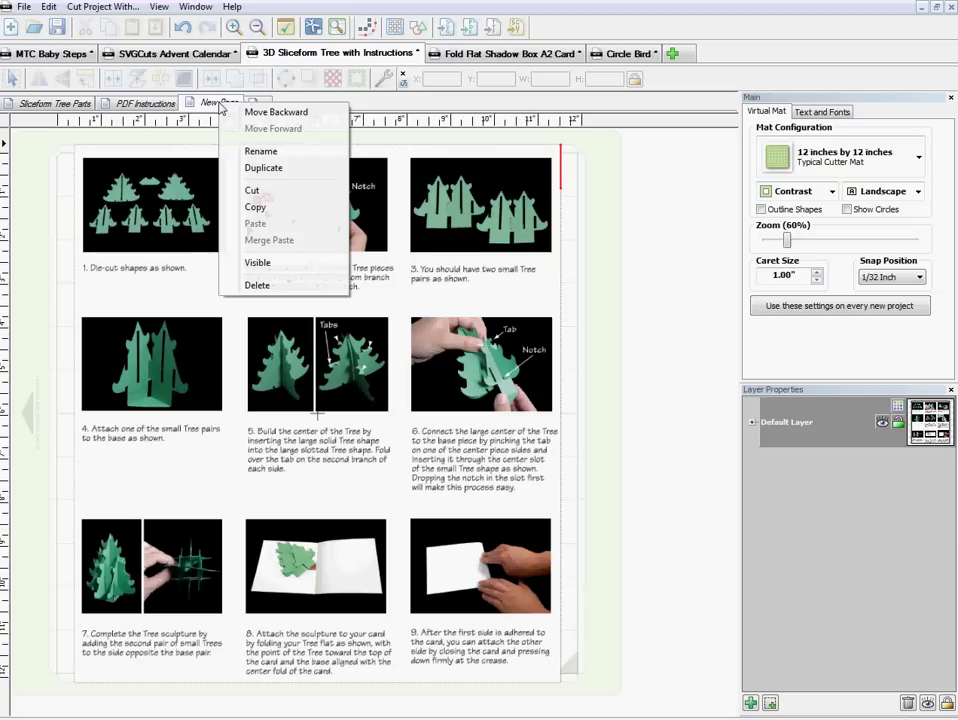
left_click(261, 152)
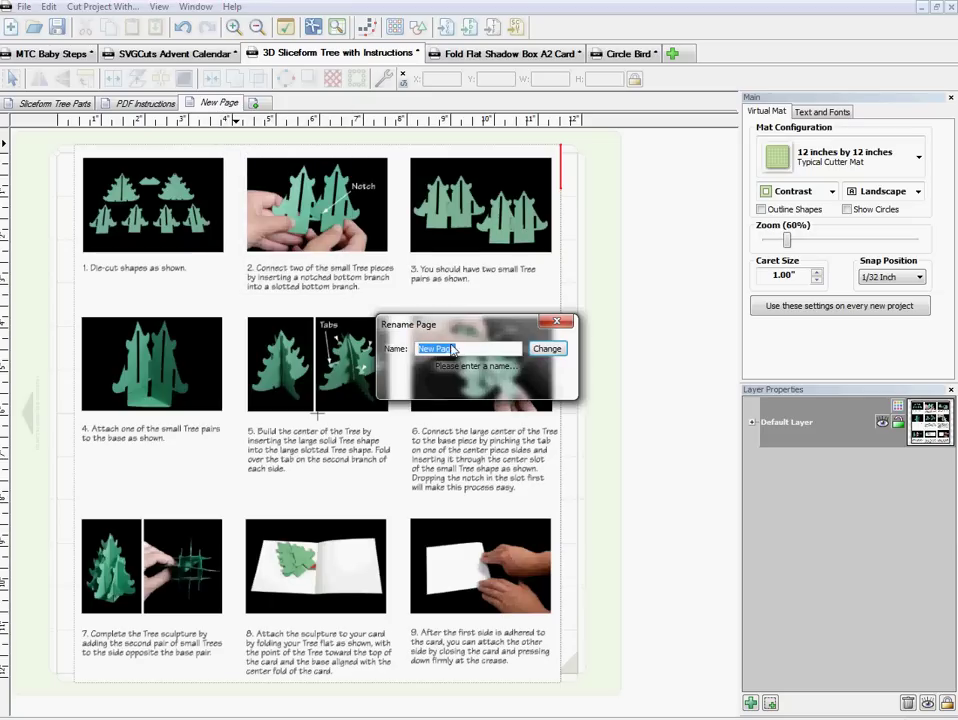
left_click_drag(462, 325, 643, 336)
left_click(511, 248)
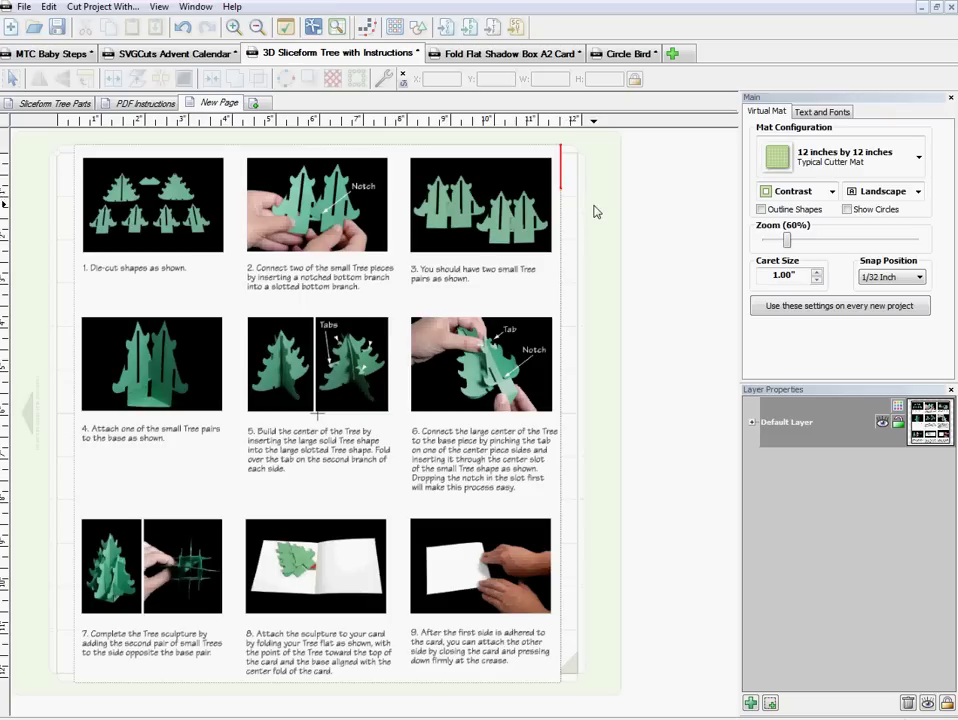
View the Fold Flat Shadow Box A2 Card project, then switch to the browser and look through the Shadow Box Card Tutorial.
left_click(516, 55)
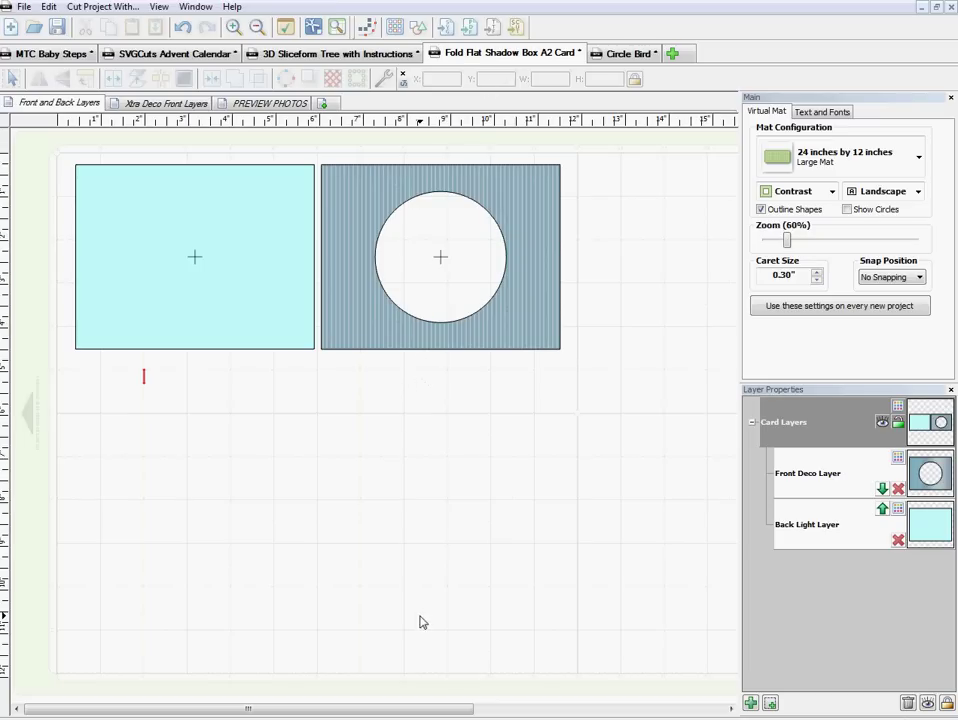
mouse_move(381, 712)
left_click(381, 680)
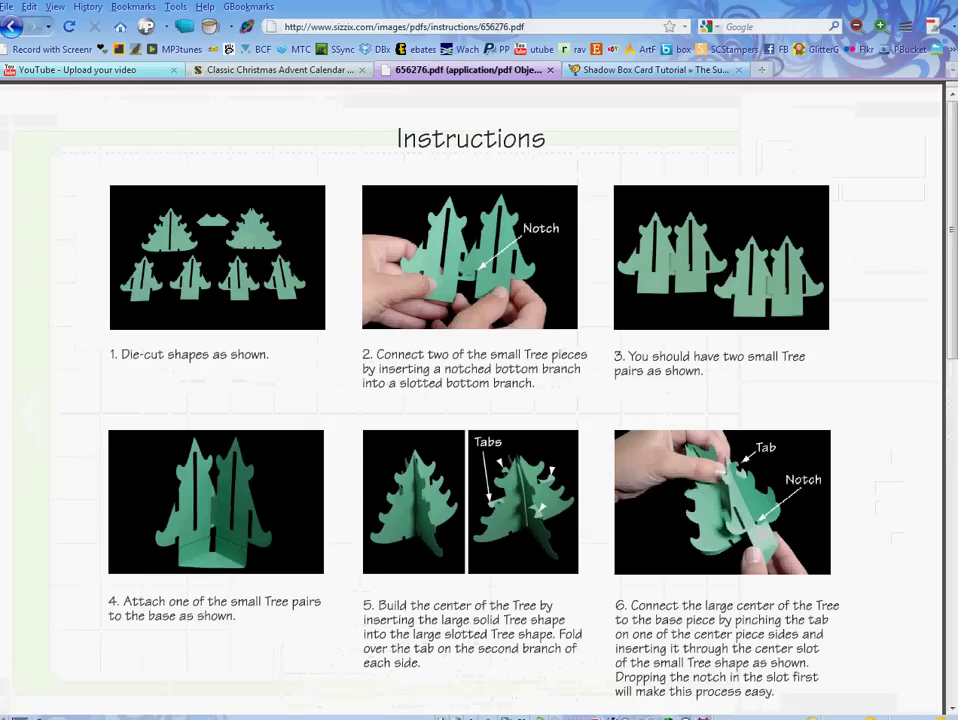
left_click(650, 69)
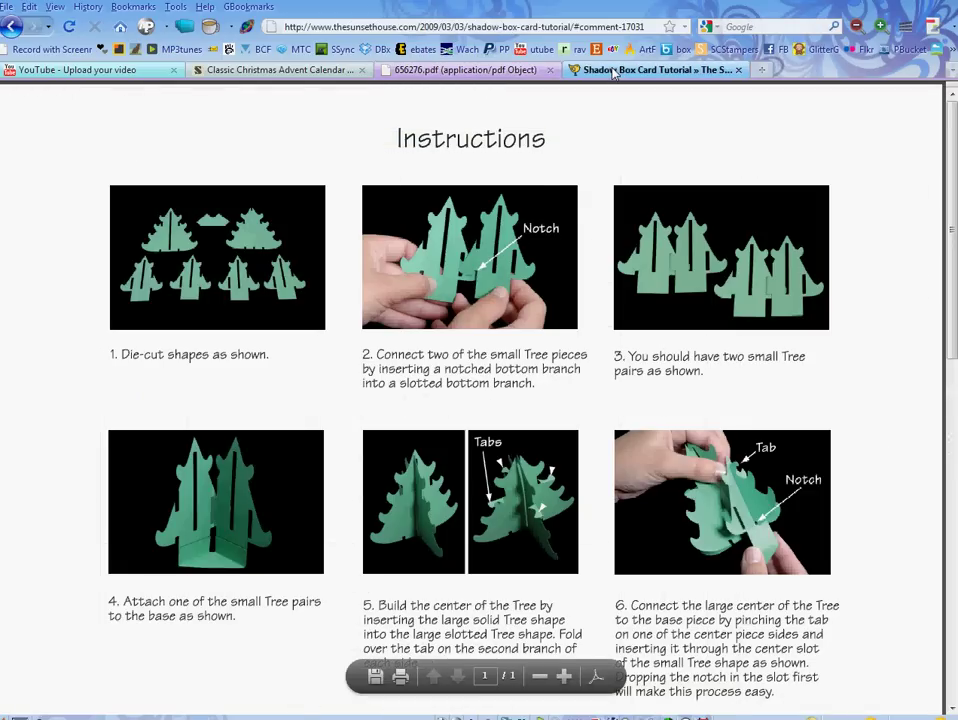
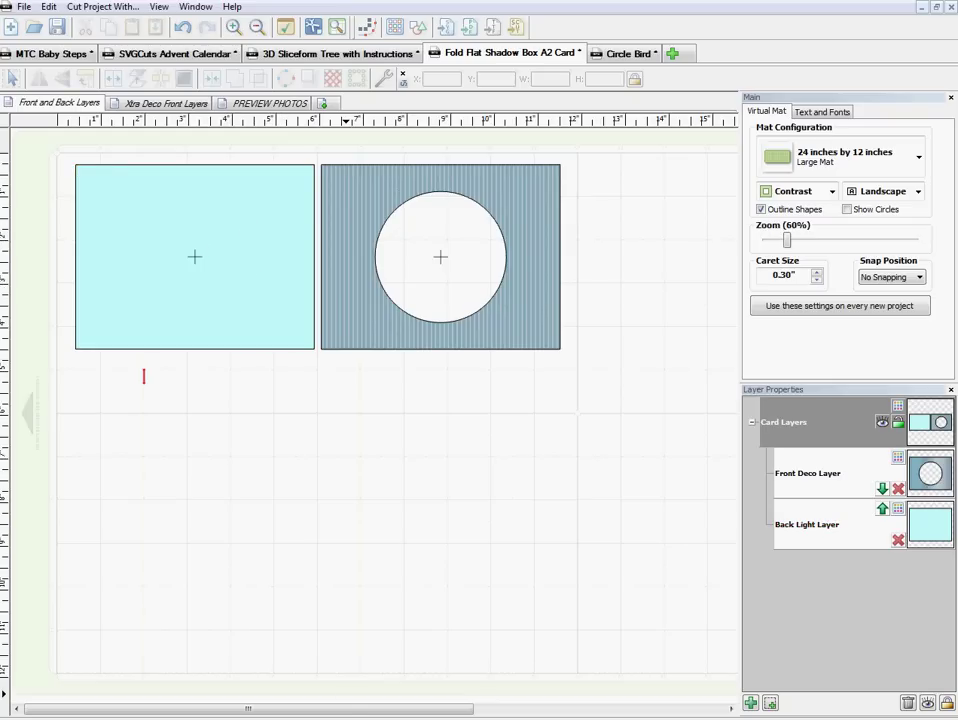
key("alt+Tab")
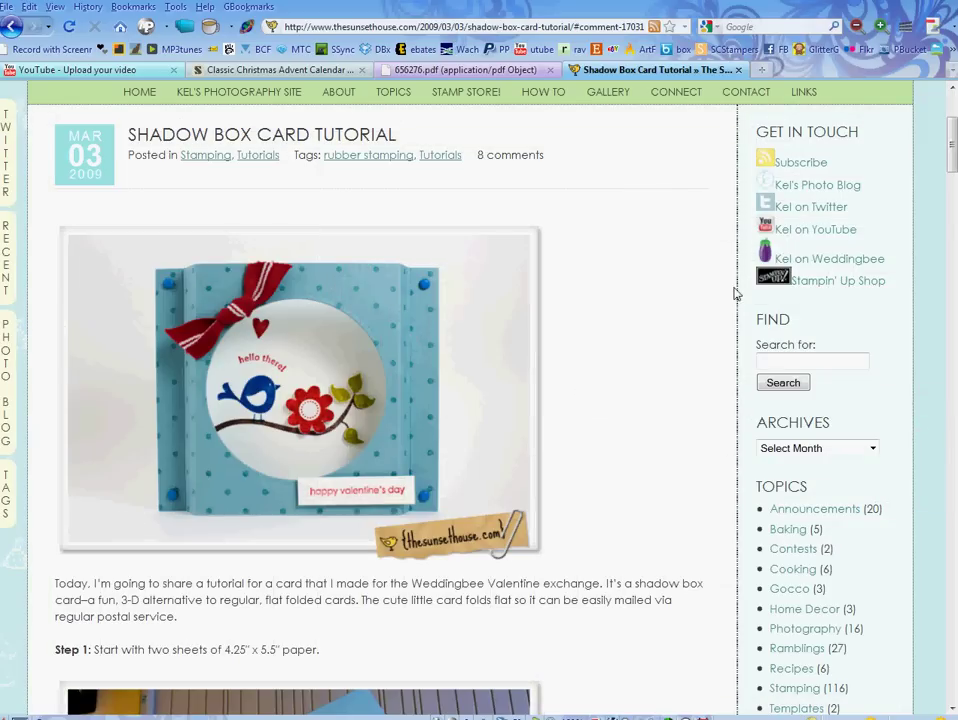
scroll(952, 193, "down", 5)
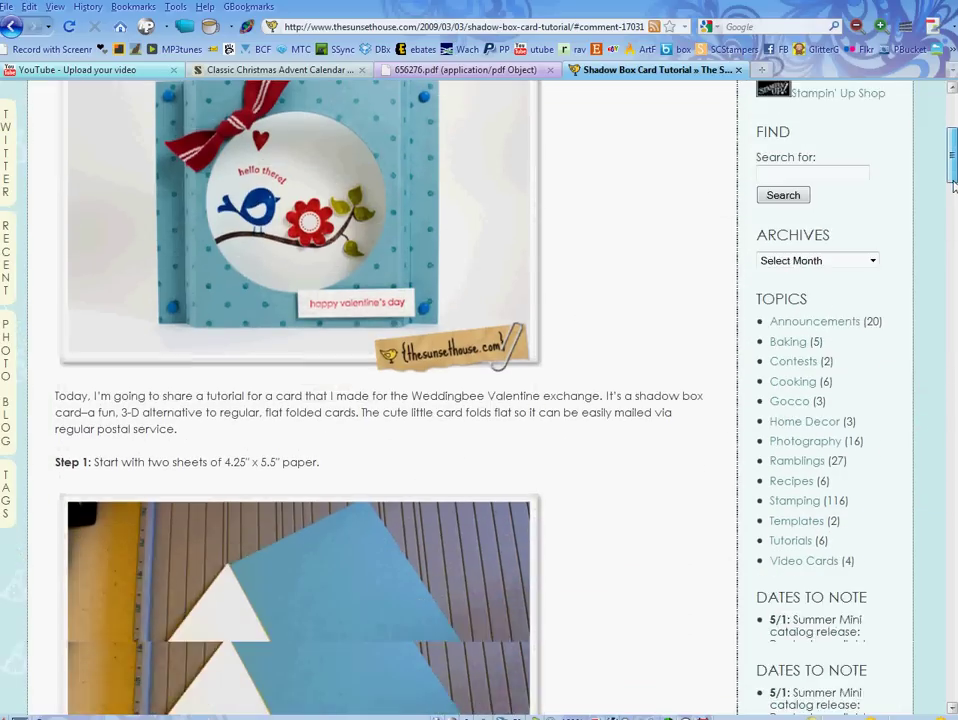
left_click_drag(952, 193, 939, 329)
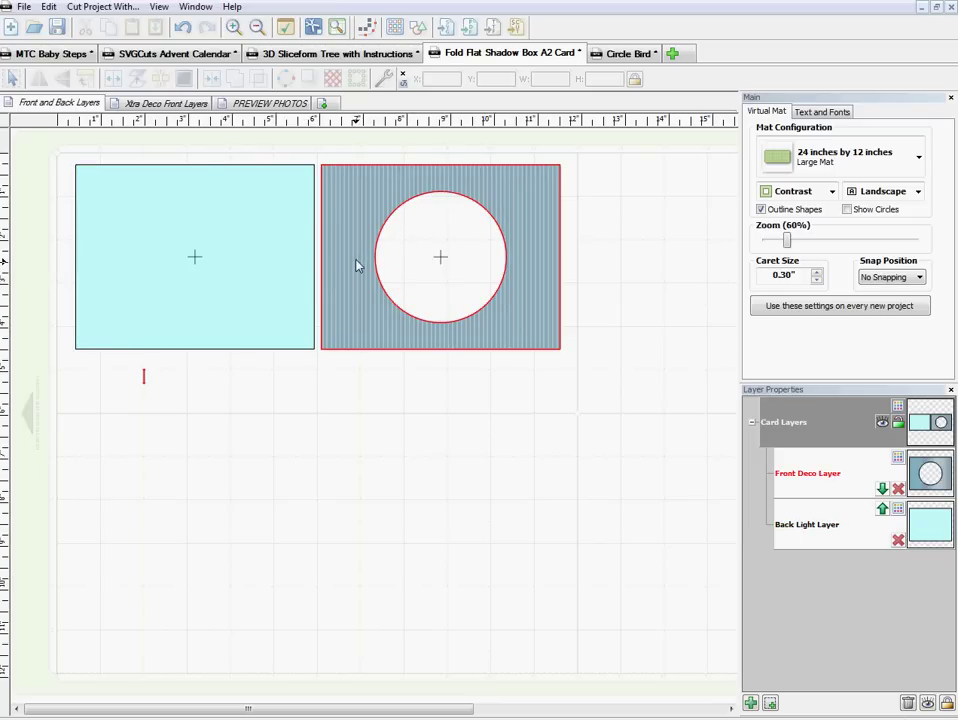
Display the shadow box project's notes and review its Xtra Deco Front Layers and PREVIEW PHOTOS pages.
left_click(283, 31)
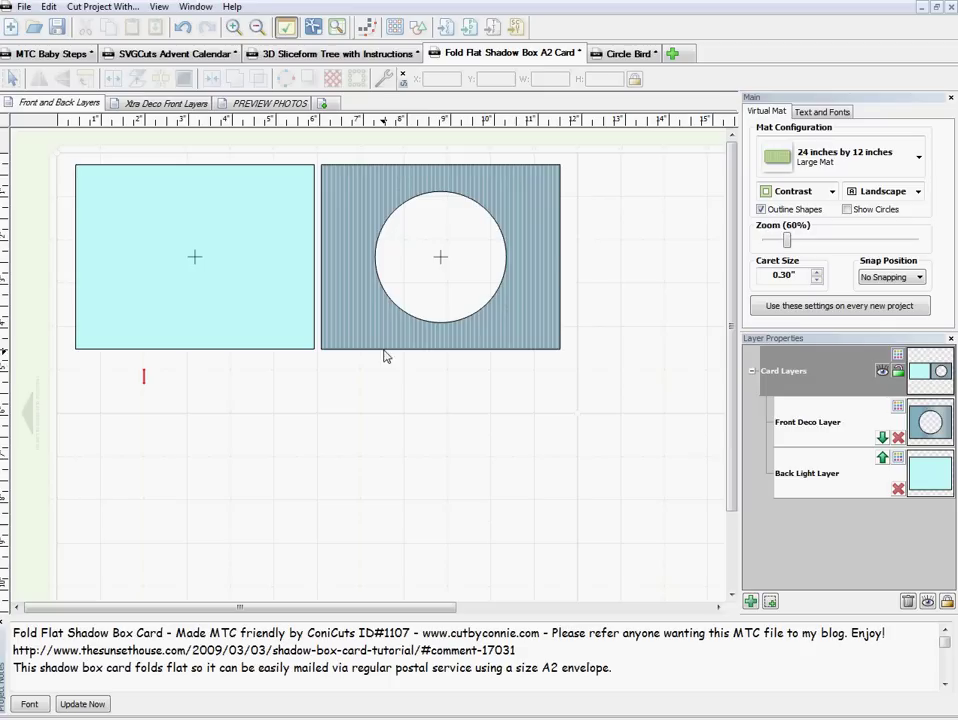
left_click(177, 104)
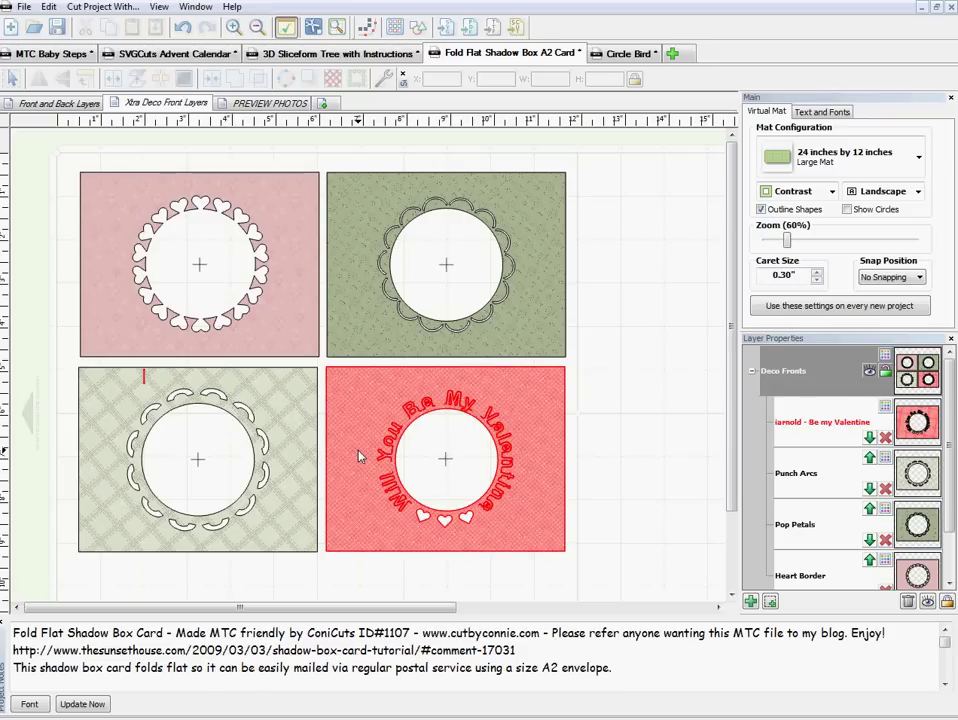
left_click(256, 108)
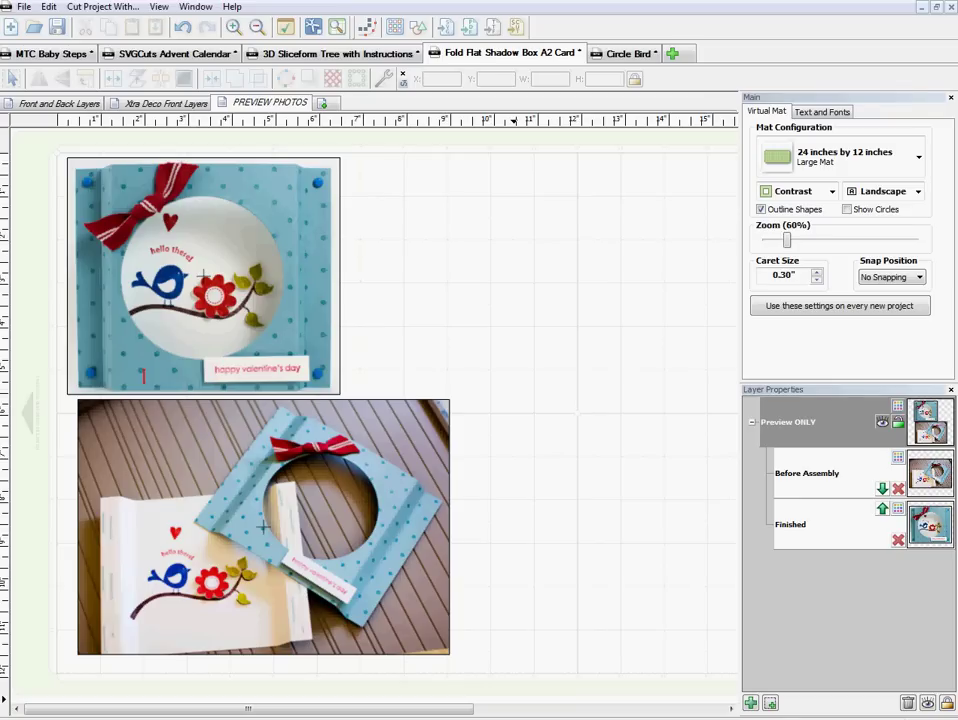
Switch to the browser and capture the Step 7 decorated frame photo from the shadow box tutorial with the Snipping Tool.
left_click(377, 685)
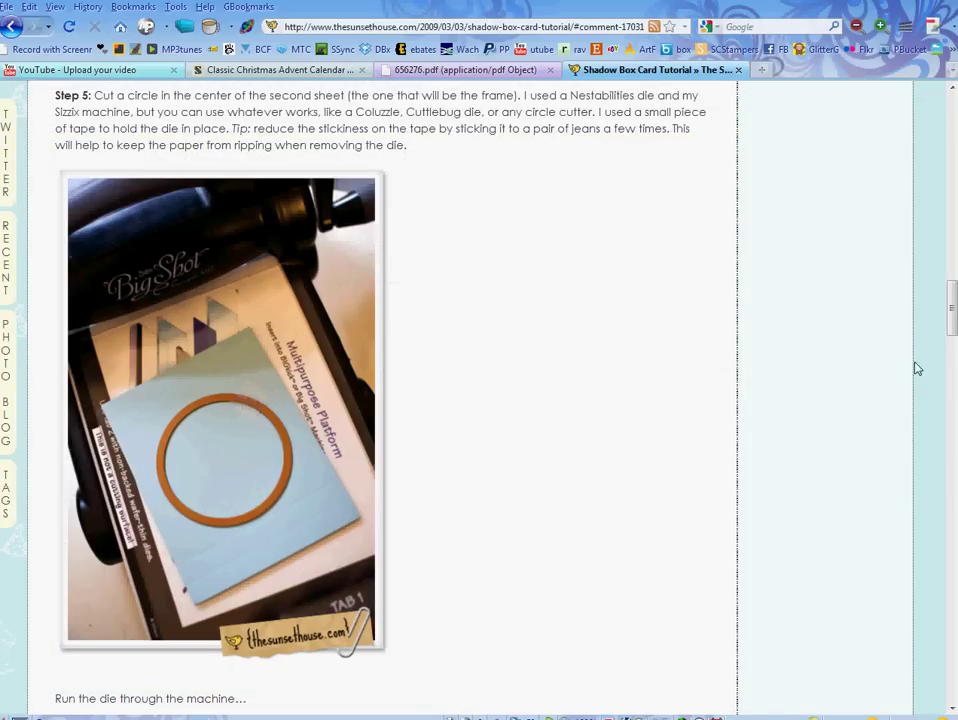
left_click_drag(951, 318, 953, 508)
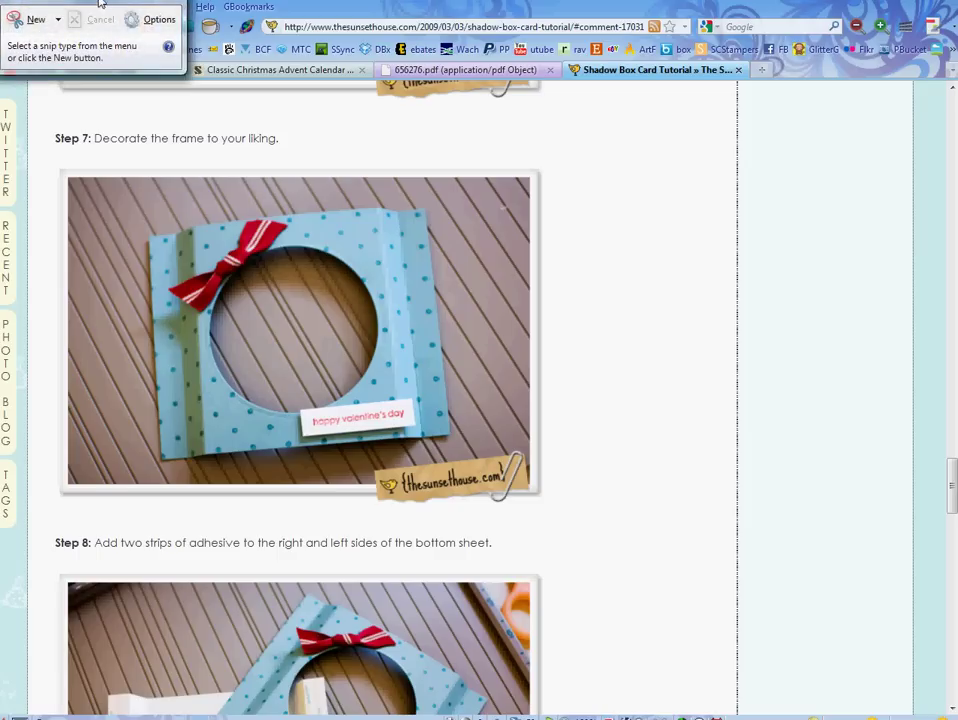
left_click_drag(98, 6, 767, 140)
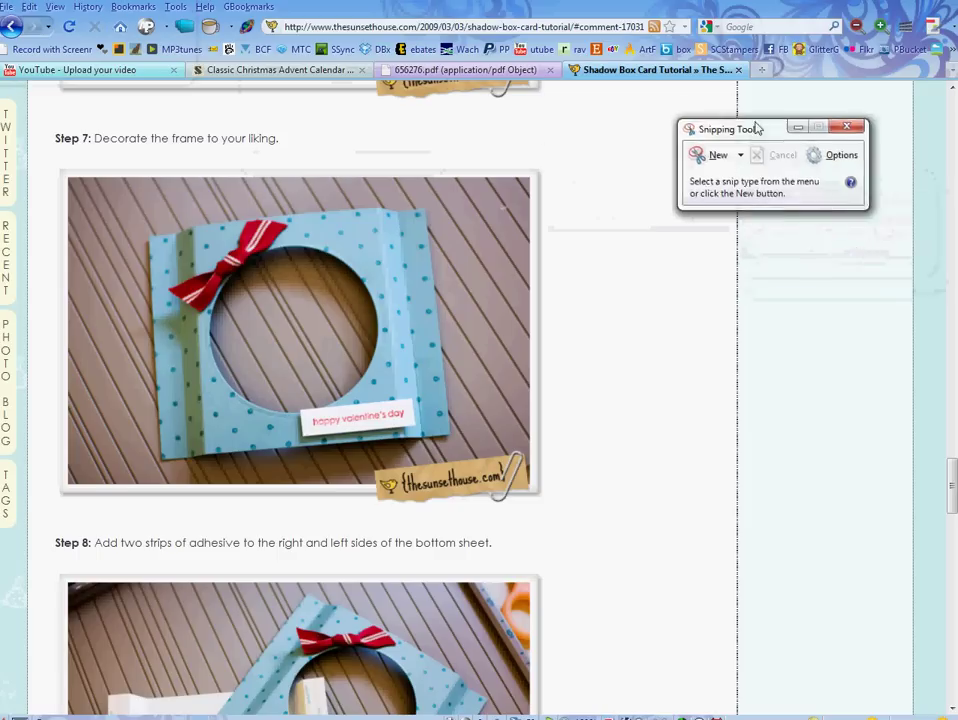
left_click(705, 155)
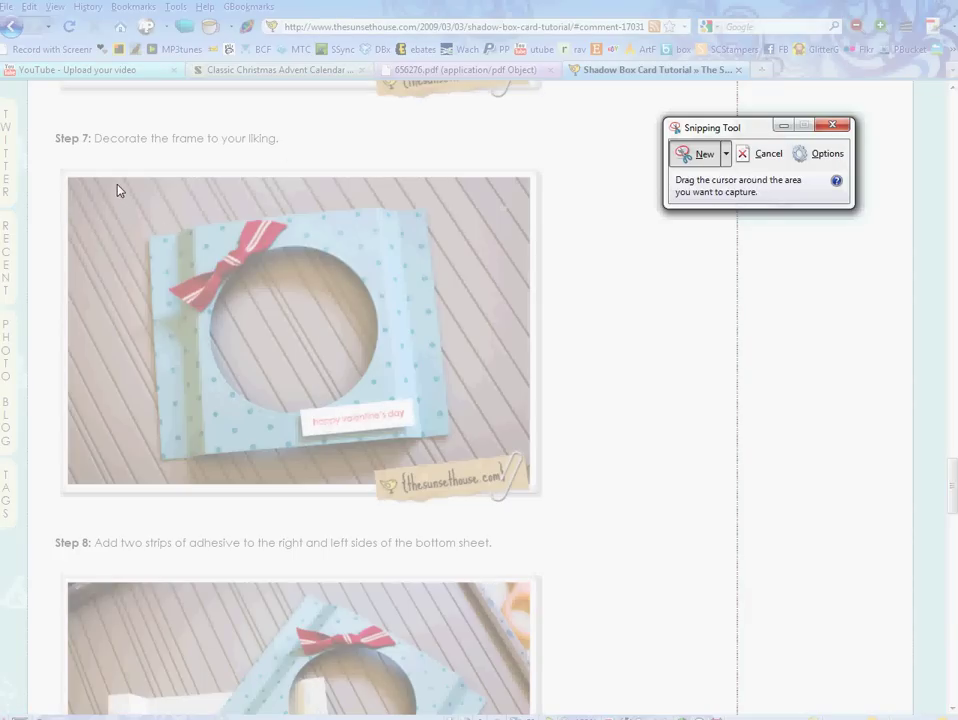
left_click_drag(117, 185, 469, 476)
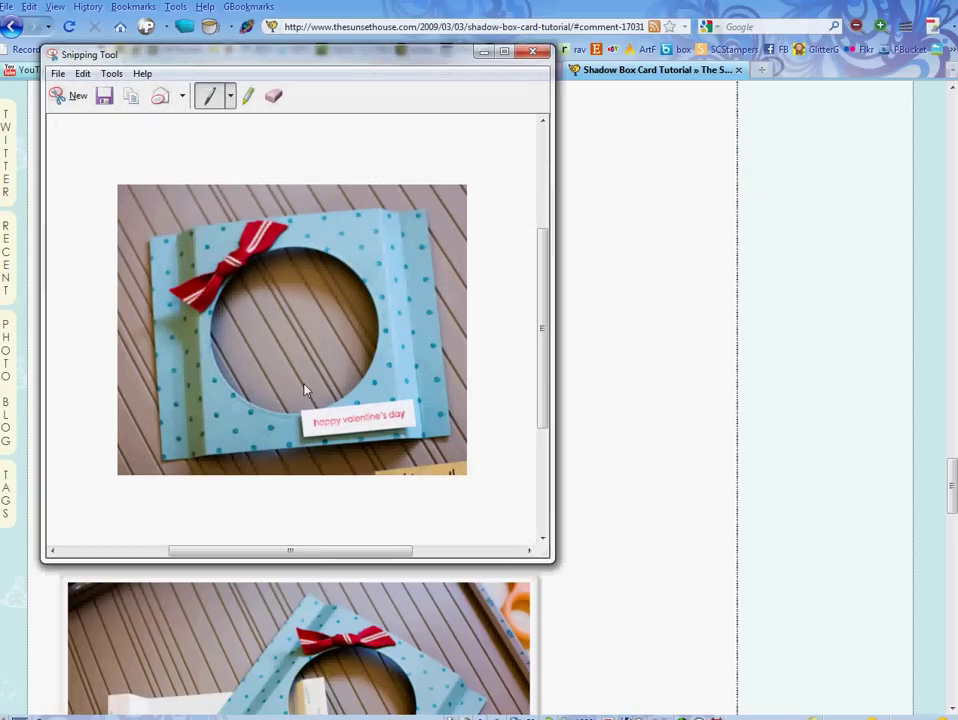
Copy the frame photo snip to the clipboard, close the Snipping Tool, and return to Make The Cut.
left_click(82, 74)
left_click(100, 91)
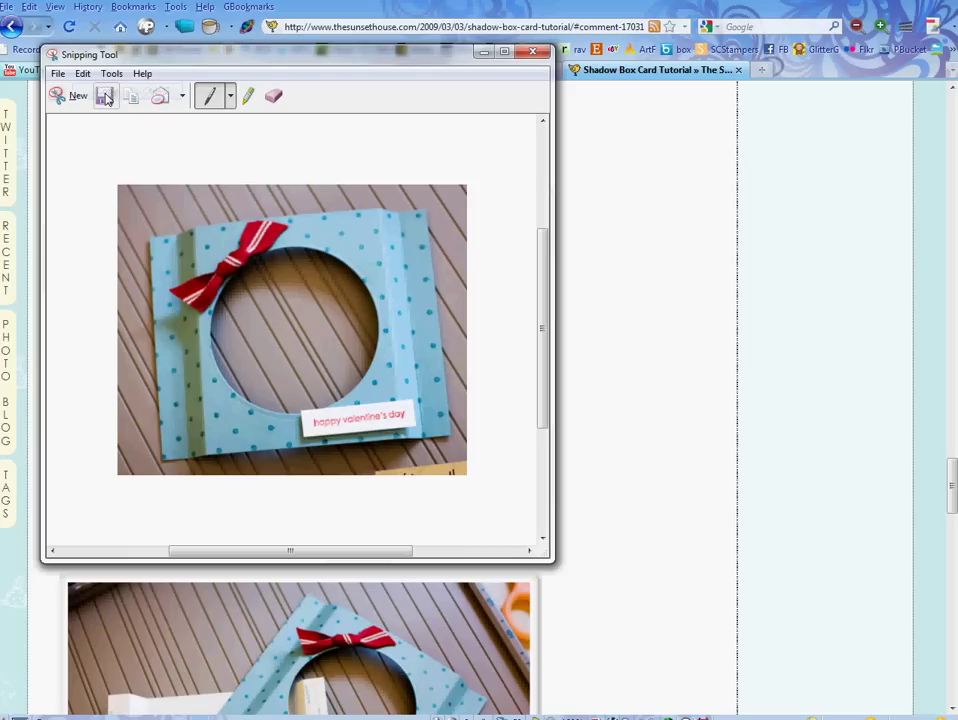
left_click(533, 51)
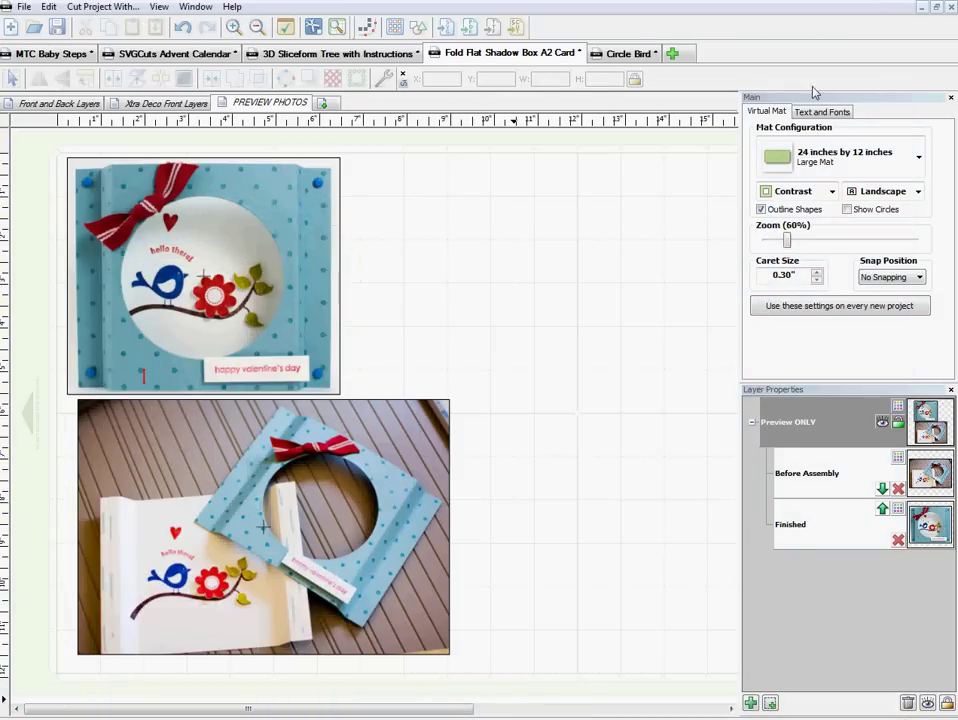
Set the mat to Green and place the insertion caret in the empty area to the right of the finished card photo.
left_click(402, 237)
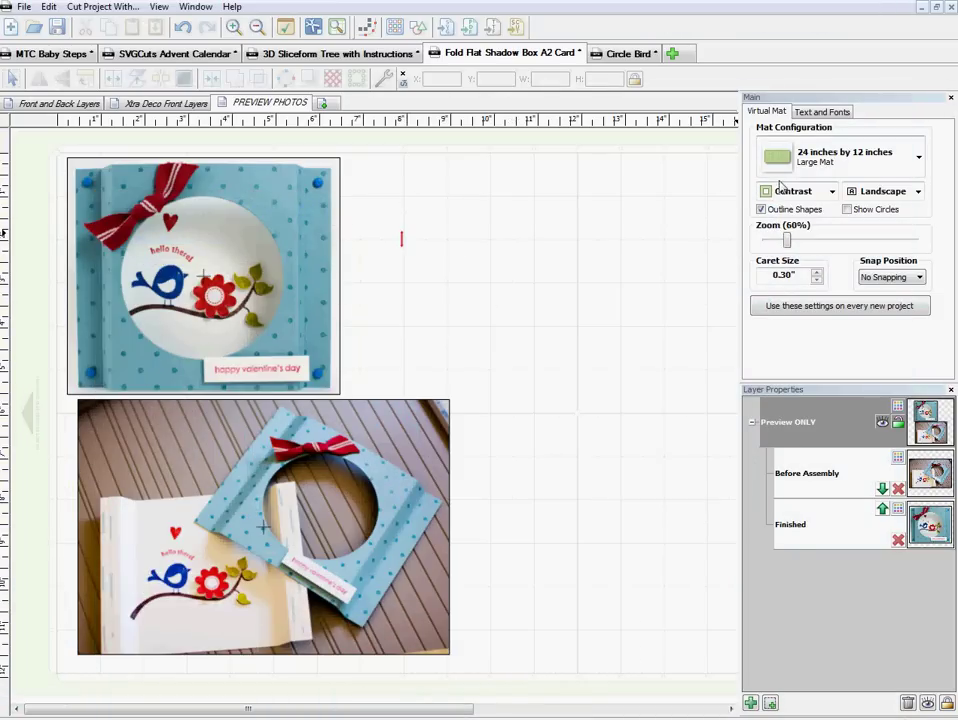
left_click(776, 194)
left_click(785, 208)
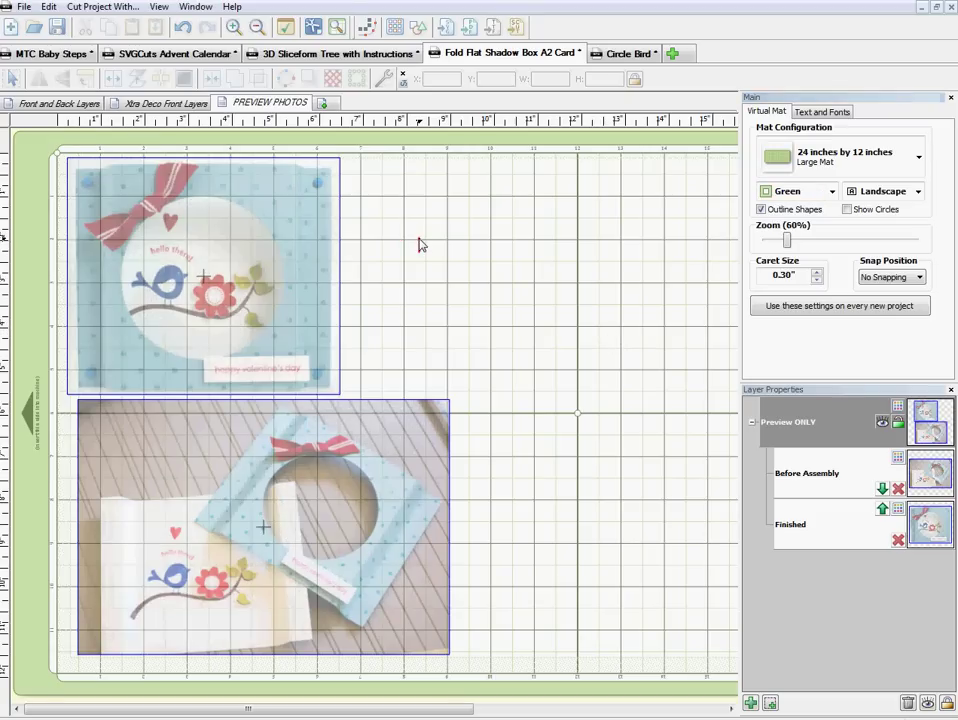
left_click(420, 244)
Pixel trace the clipboard photo with a threshold of 255 and import it with the image set as texture.
left_click(369, 30)
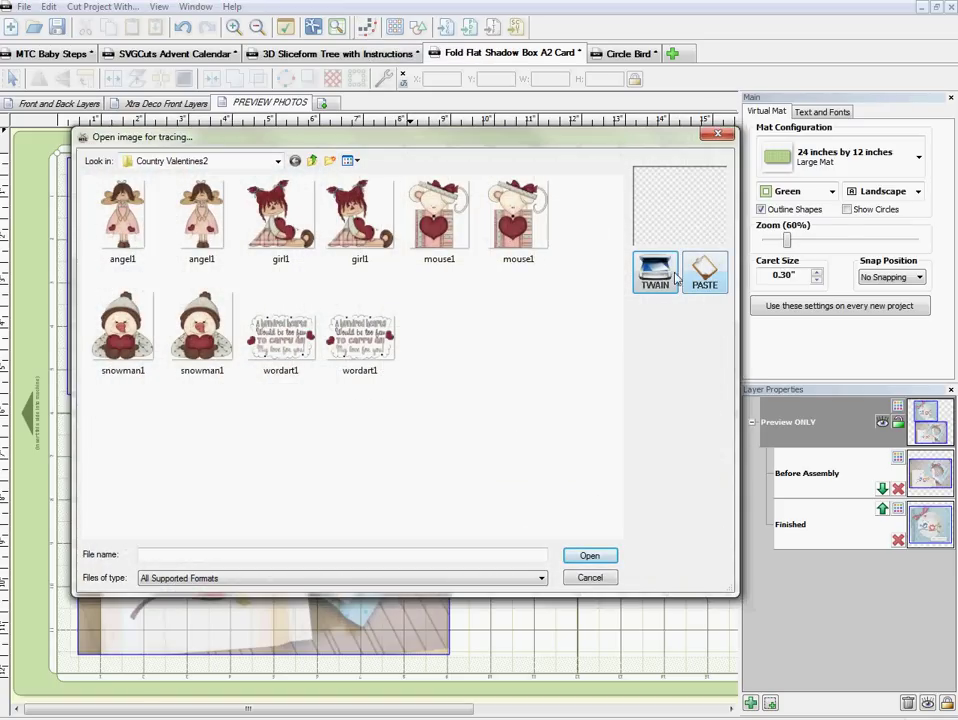
left_click(705, 278)
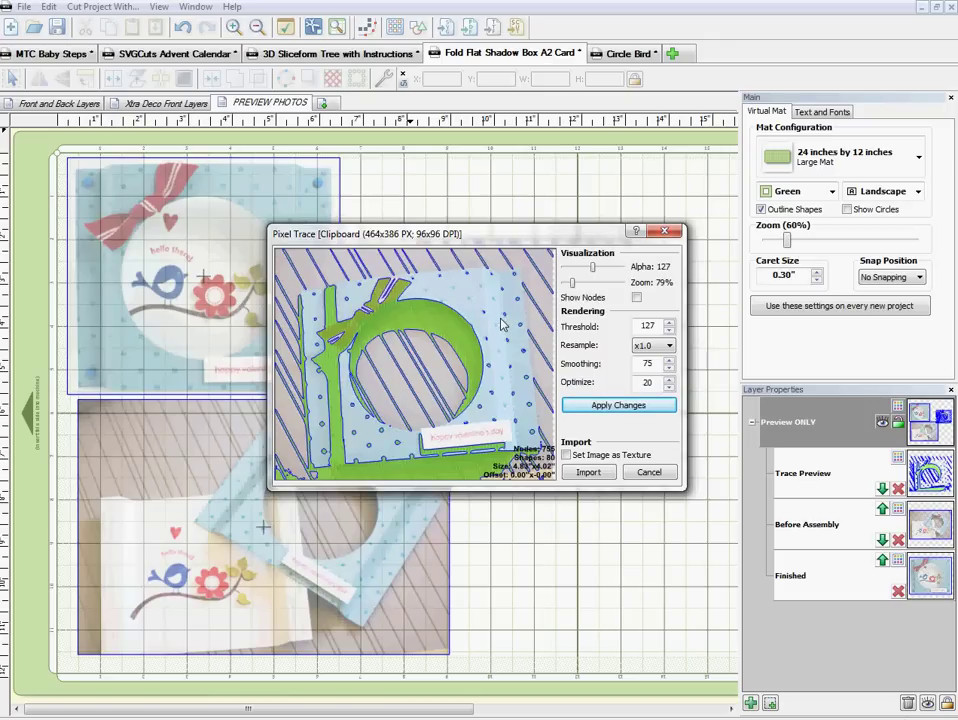
double_click(640, 330)
type("255")
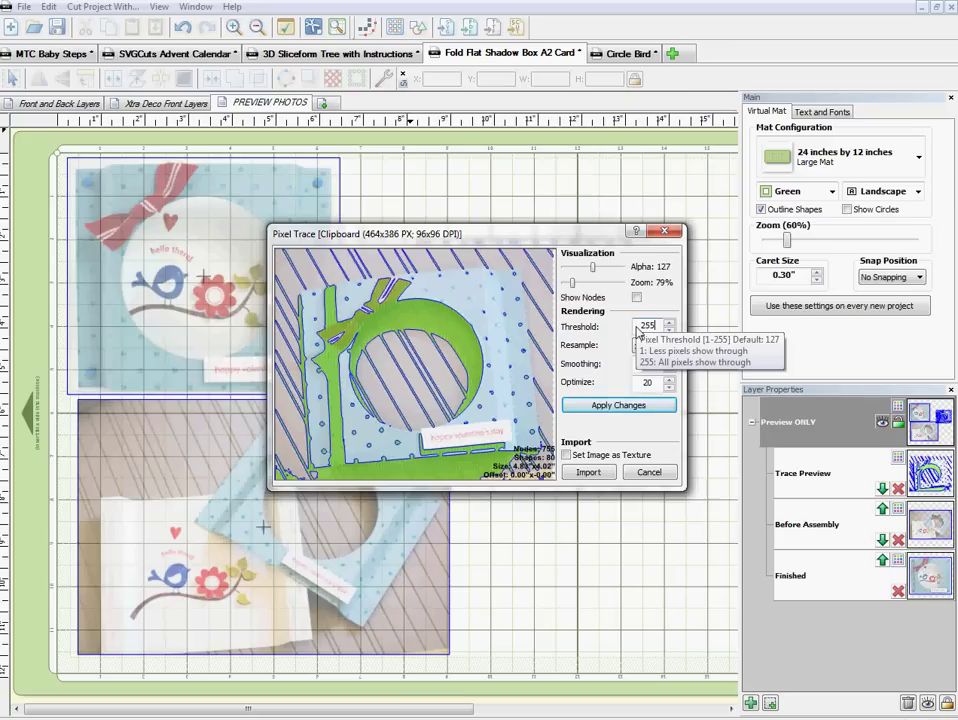
left_click(626, 408)
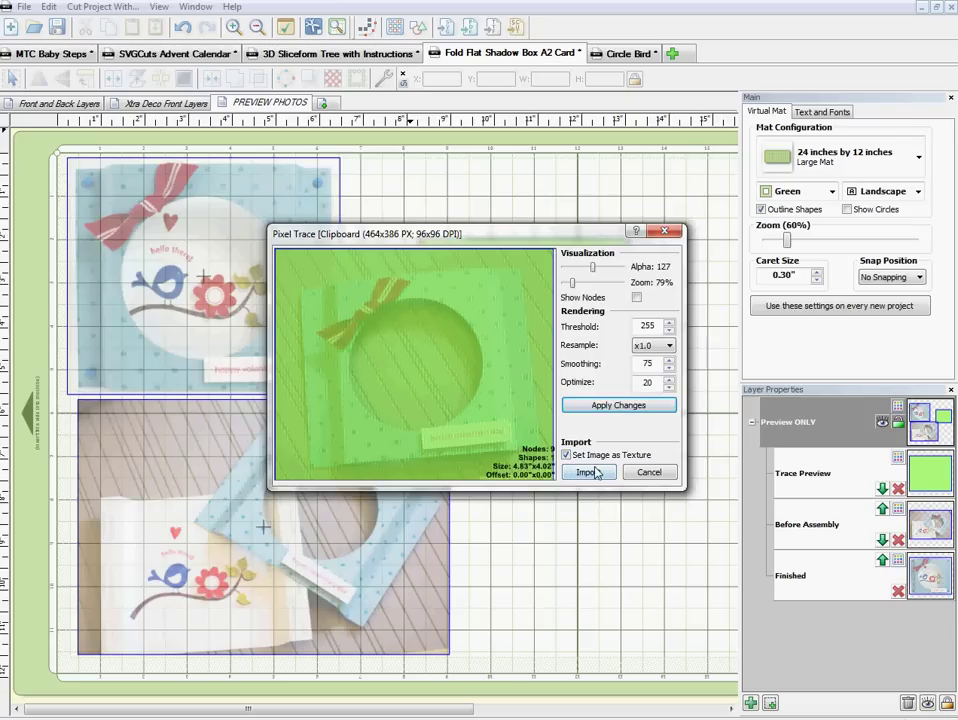
left_click(584, 472)
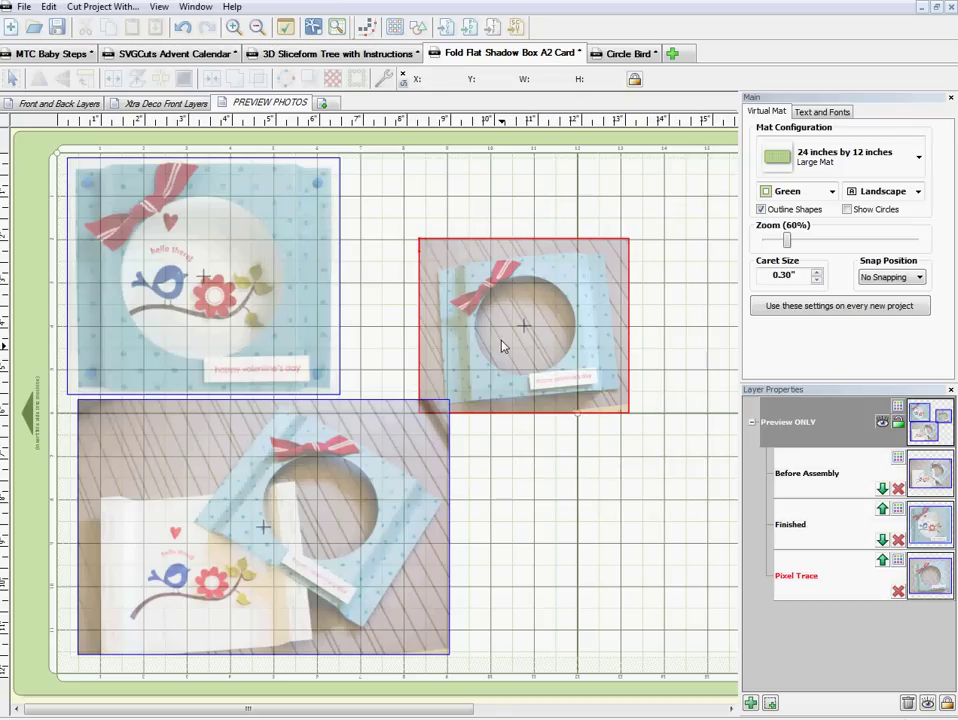
Move the traced frame photo to X 7.1493, Y 0.8785 beside the finished card photo, and set the mat to Contrast.
mouse_move(503, 352)
left_mouse_down()
mouse_move(466, 304)
mouse_move(445, 303)
left_mouse_up()
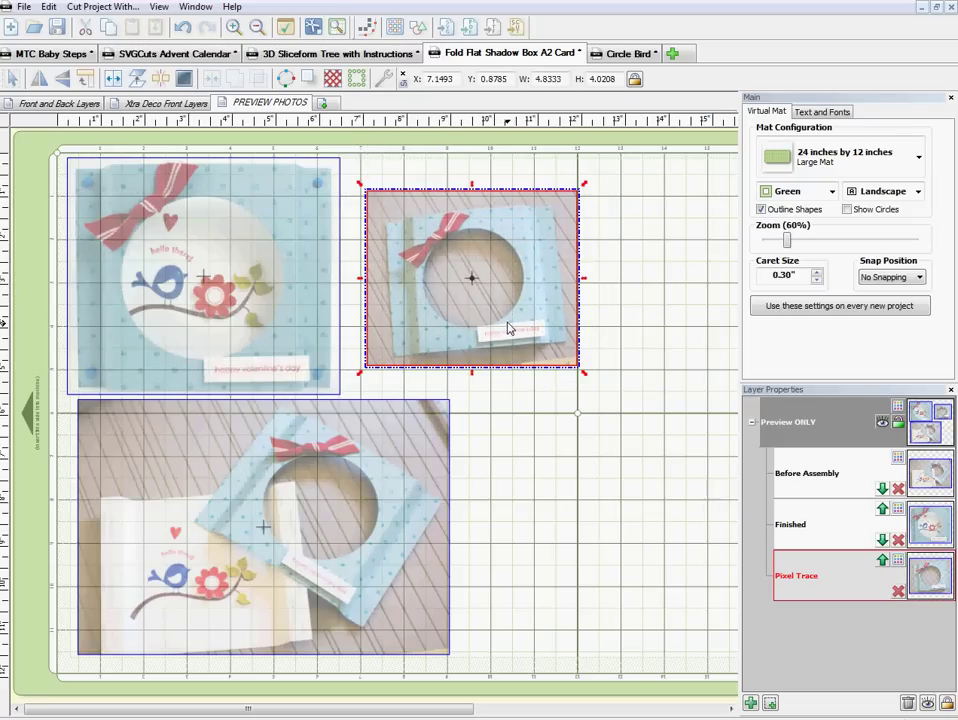
left_click(800, 191)
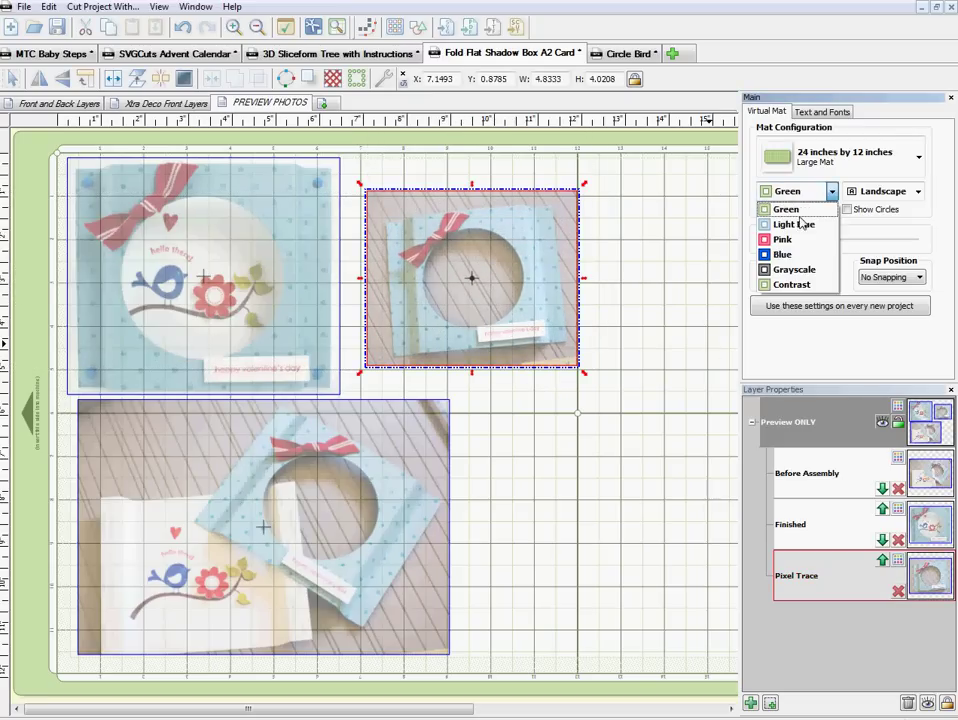
left_click(791, 285)
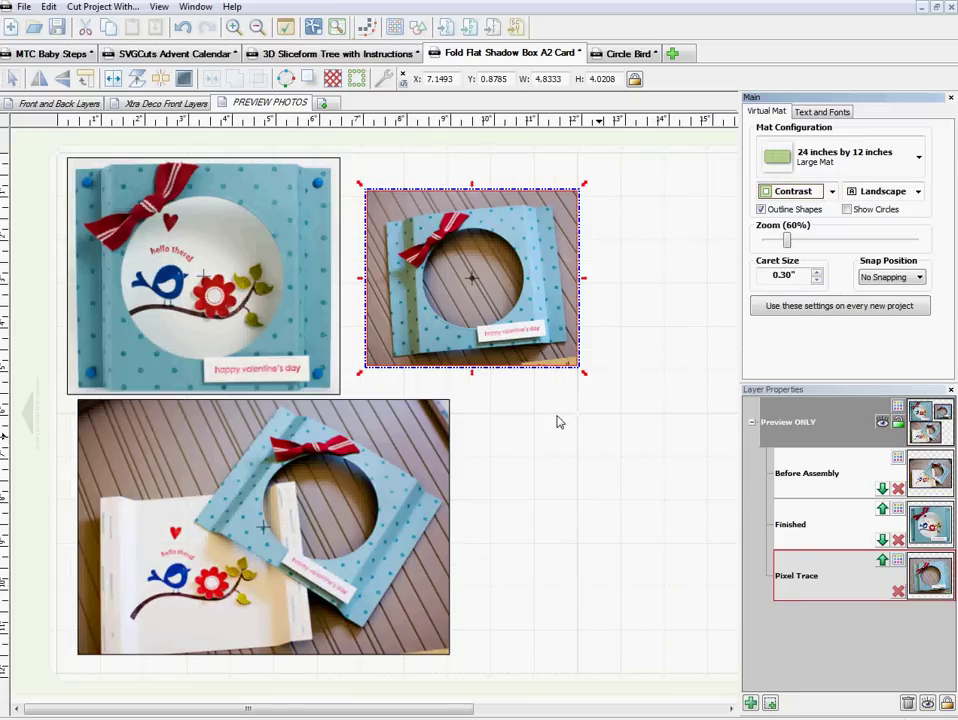
Nudge the decorated frame photo to X 7.0972, Y 0.8438 and deselect it.
mouse_move(487, 295)
left_mouse_down()
mouse_move(466, 257)
mouse_move(483, 292)
left_mouse_up()
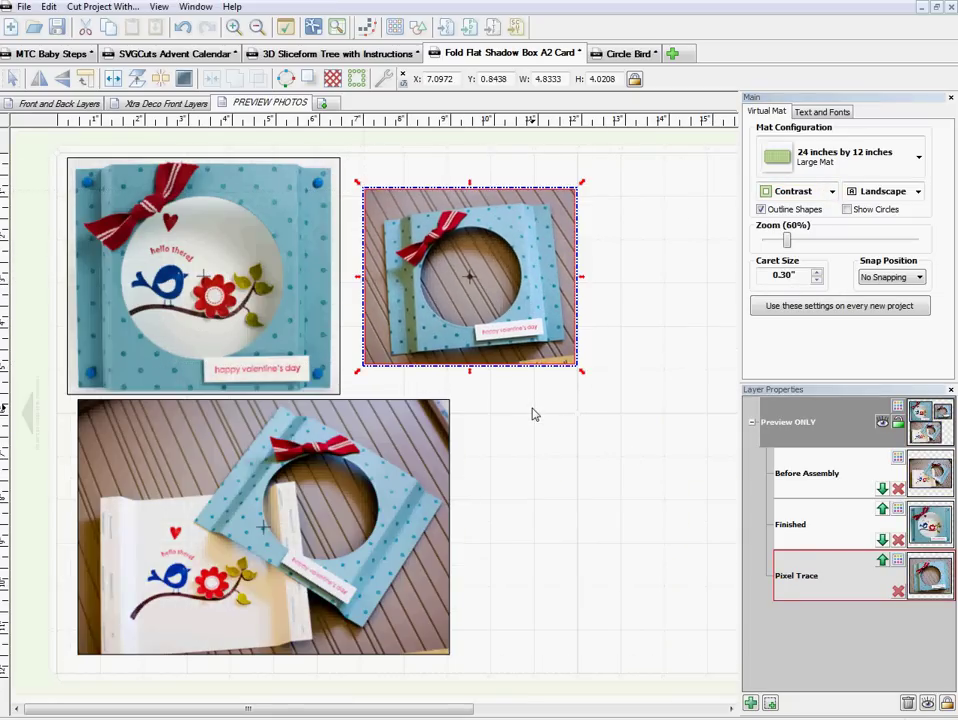
left_click(533, 414)
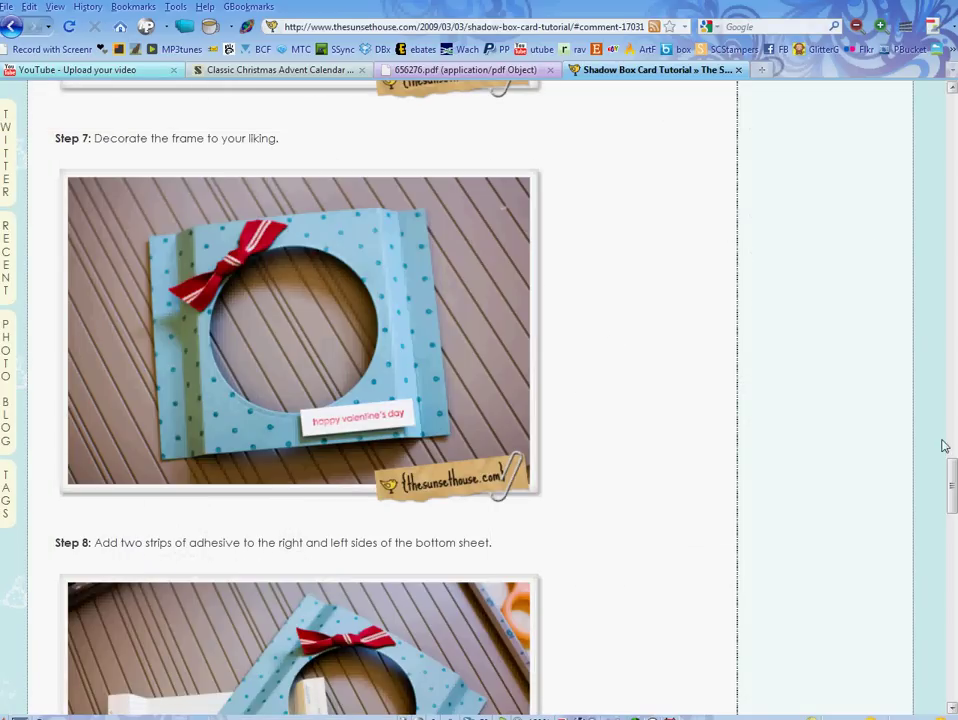
Switch to the shadow box card tutorial in the browser, snip the plain front frame photo above Step 6, and copy it to the clipboard.
scroll(712, 355, "down", 4)
scroll(712, 355, "down", 4)
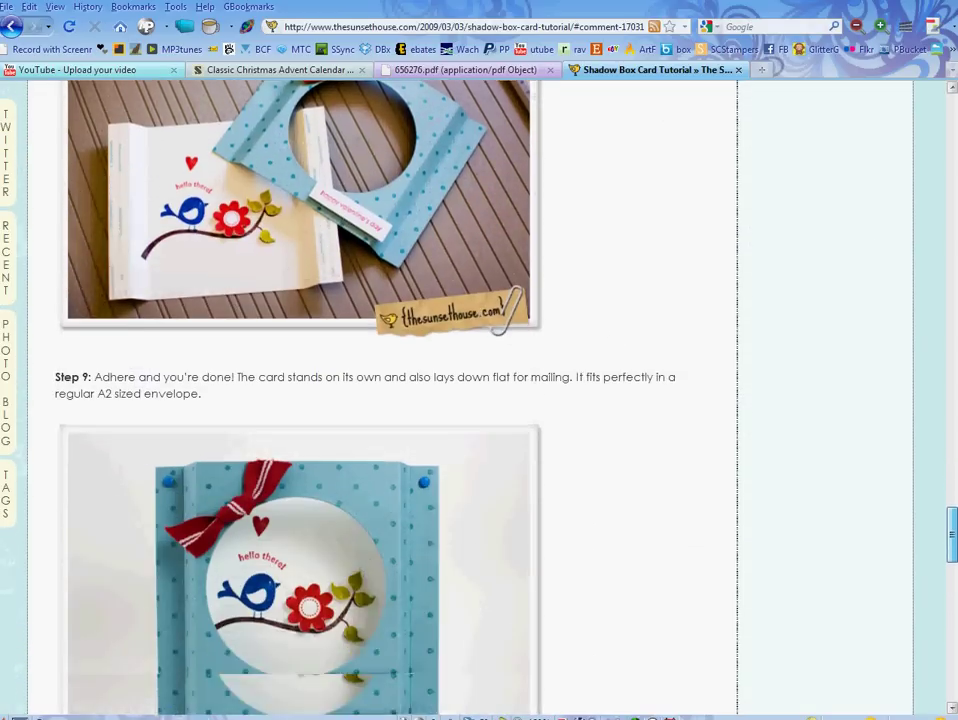
scroll(712, 355, "up", 12)
scroll(870, 407, "up", 5)
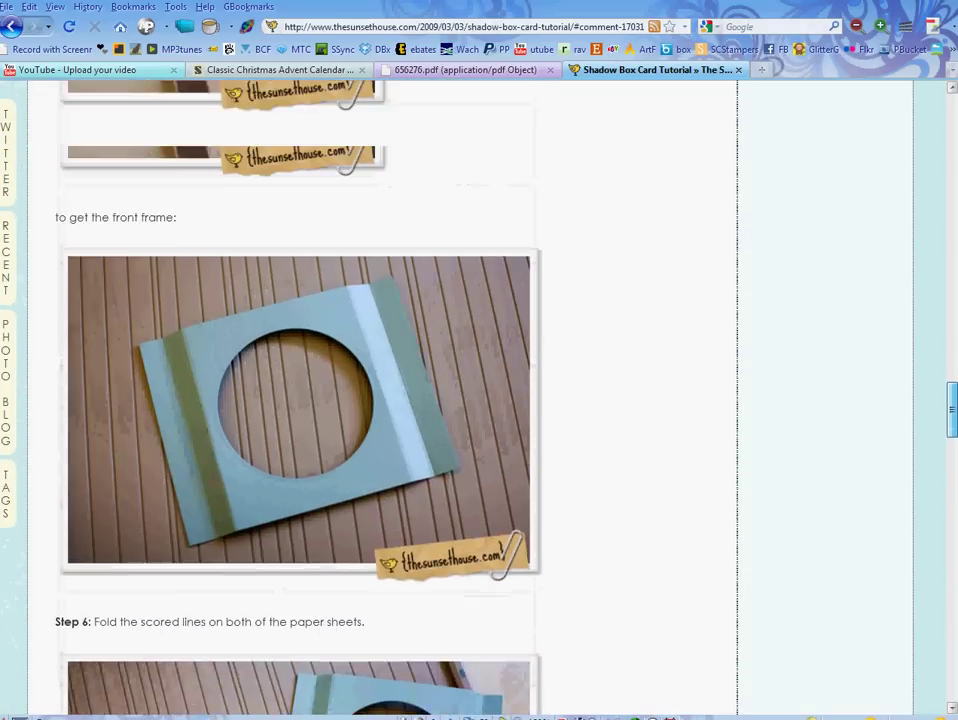
scroll(870, 407, "down", 1)
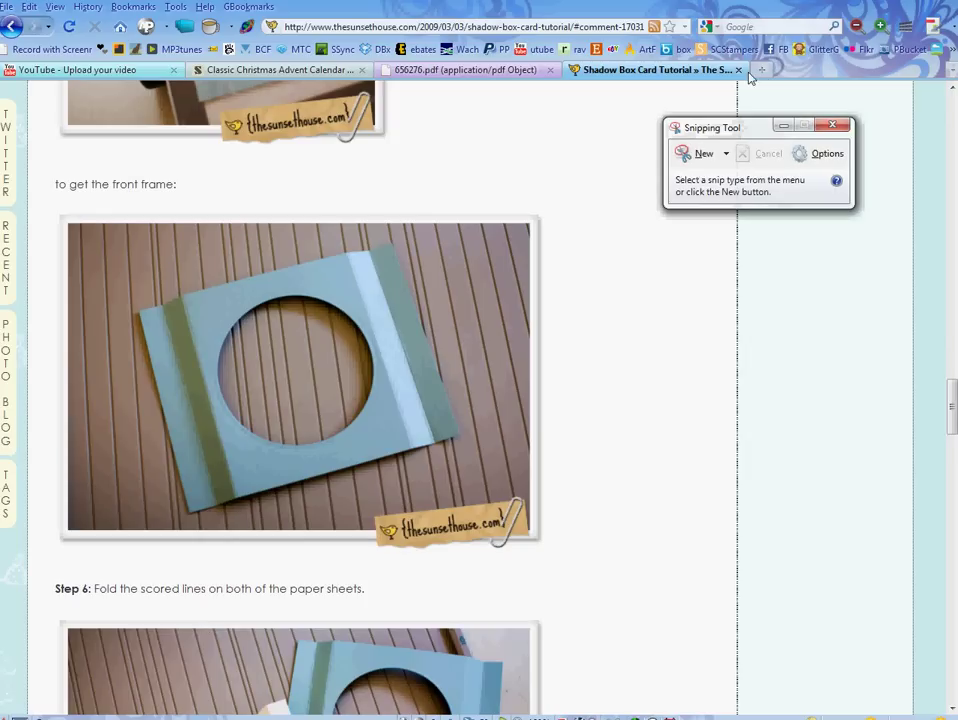
left_click(692, 154)
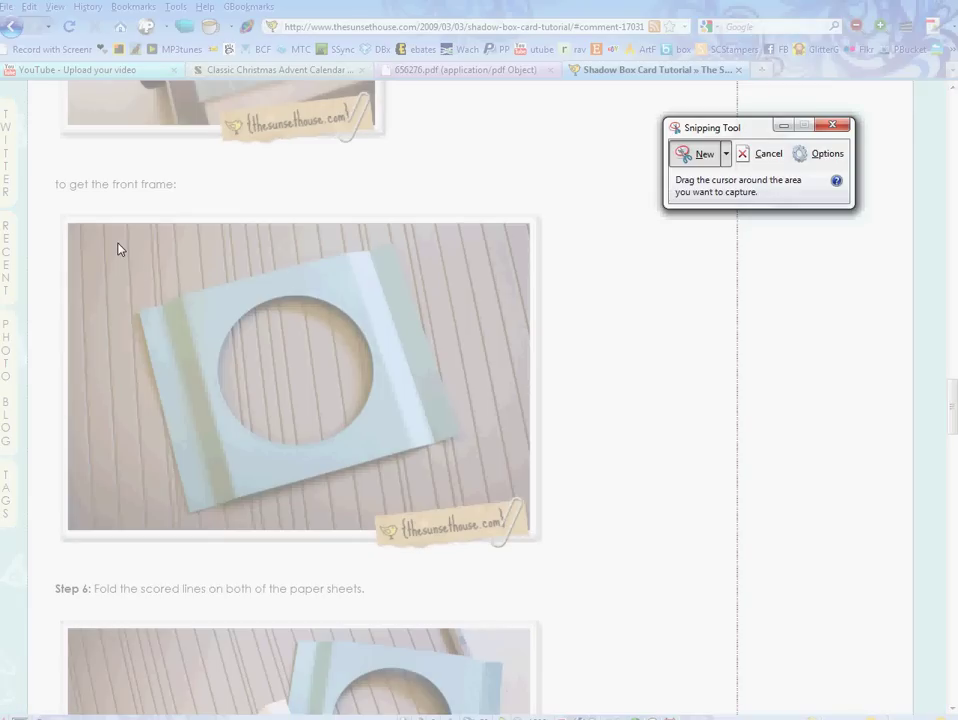
left_click_drag(117, 243, 475, 522)
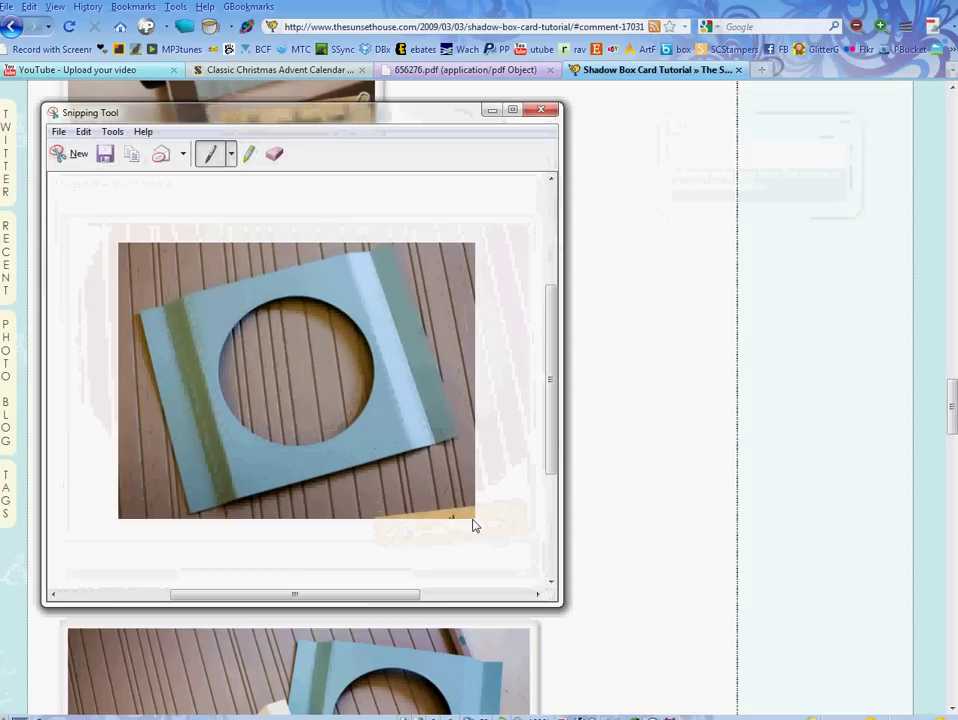
left_click(84, 132)
left_click(100, 150)
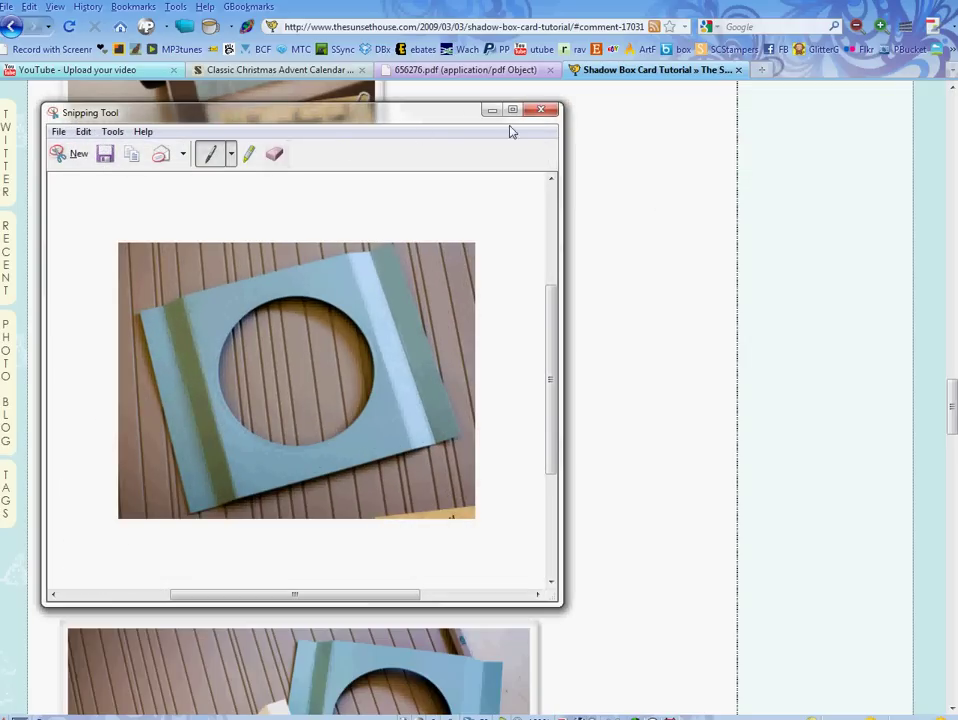
left_click(541, 110)
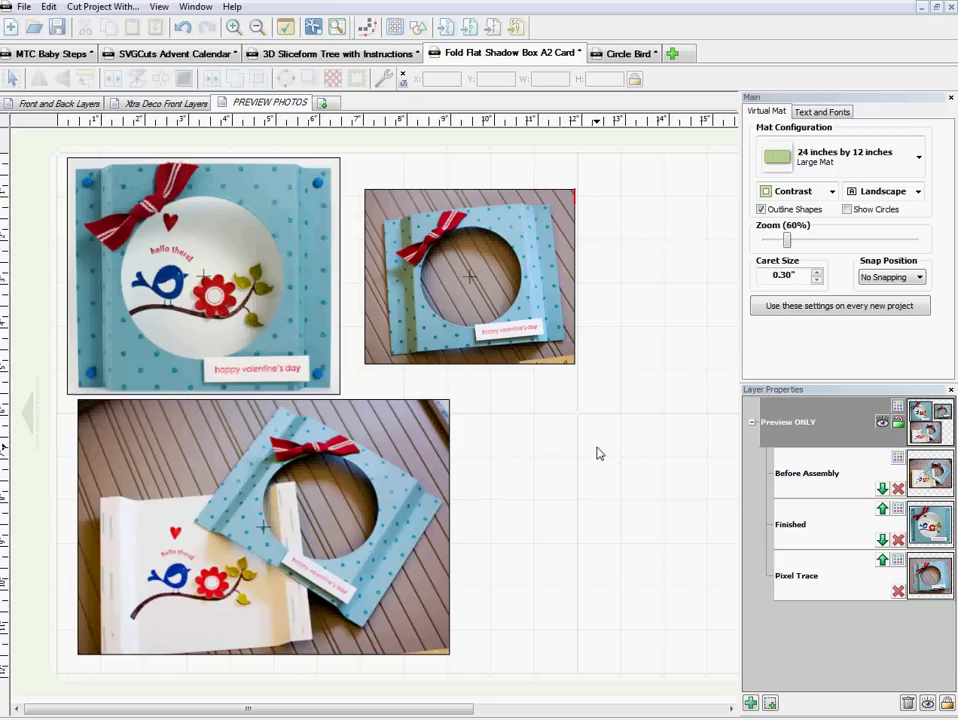
Back in Make The Cut, pixel trace the clipboard photo with threshold 255 and image as texture, placing it beside the Before Assembly photo.
left_click(505, 434)
left_click(368, 28)
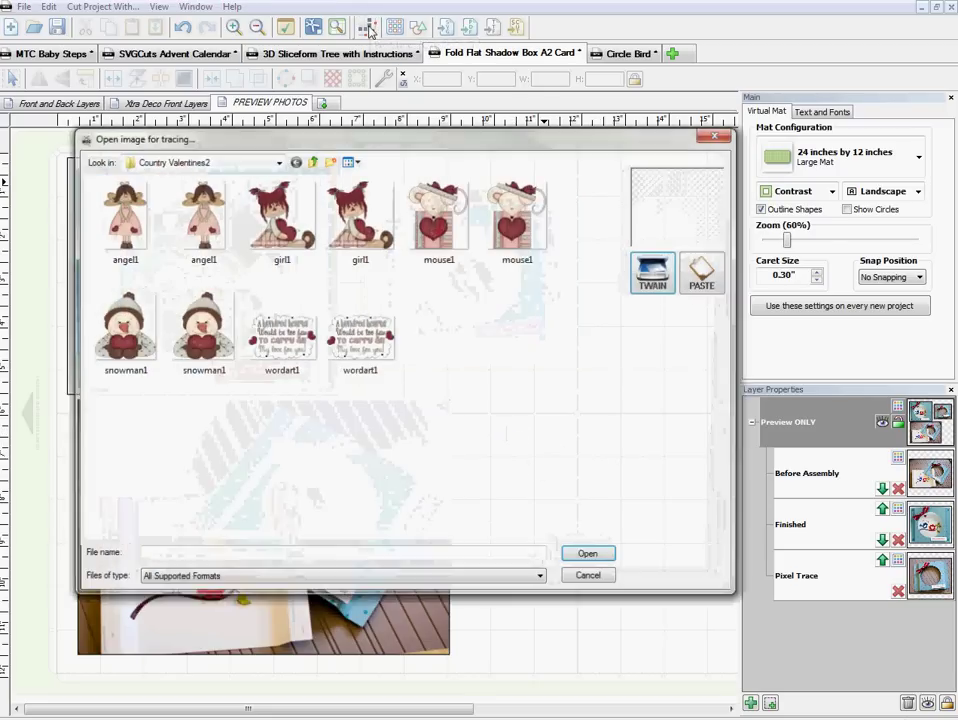
left_click(705, 274)
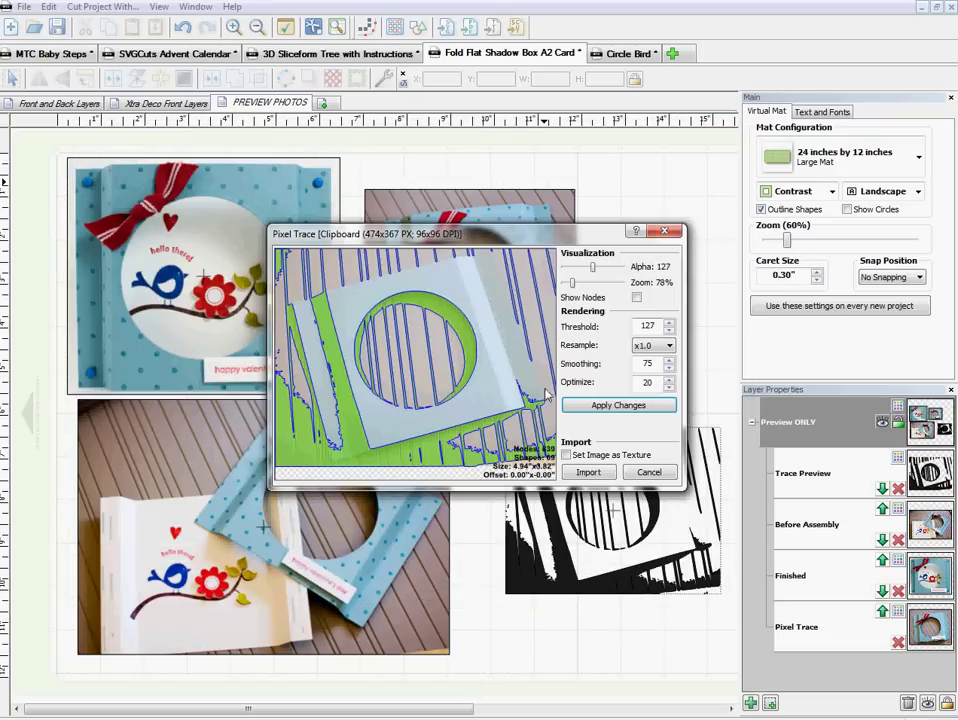
double_click(647, 327)
type("255")
left_click(628, 406)
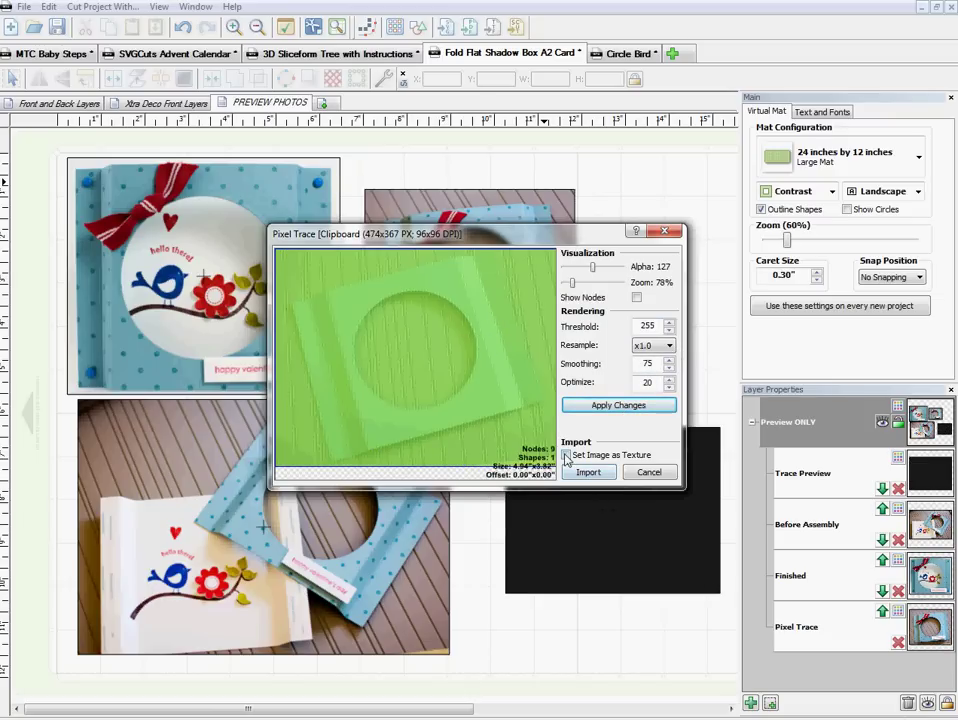
left_click(588, 474)
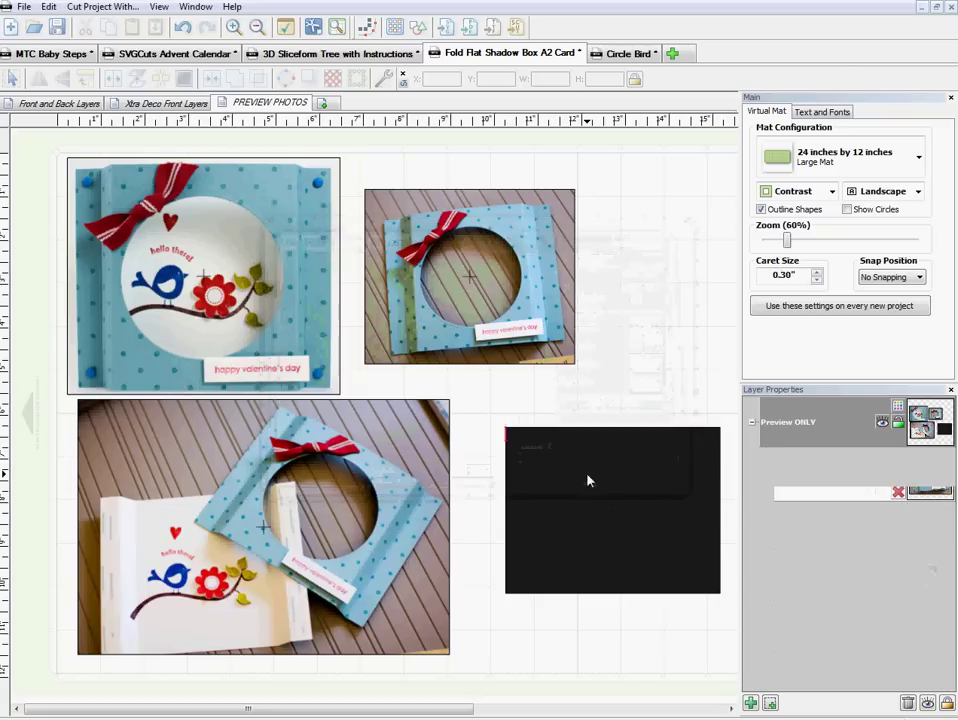
mouse_move(628, 519)
left_mouse_down()
mouse_move(605, 496)
mouse_move(573, 507)
mouse_move(581, 524)
left_mouse_up()
left_click(562, 400)
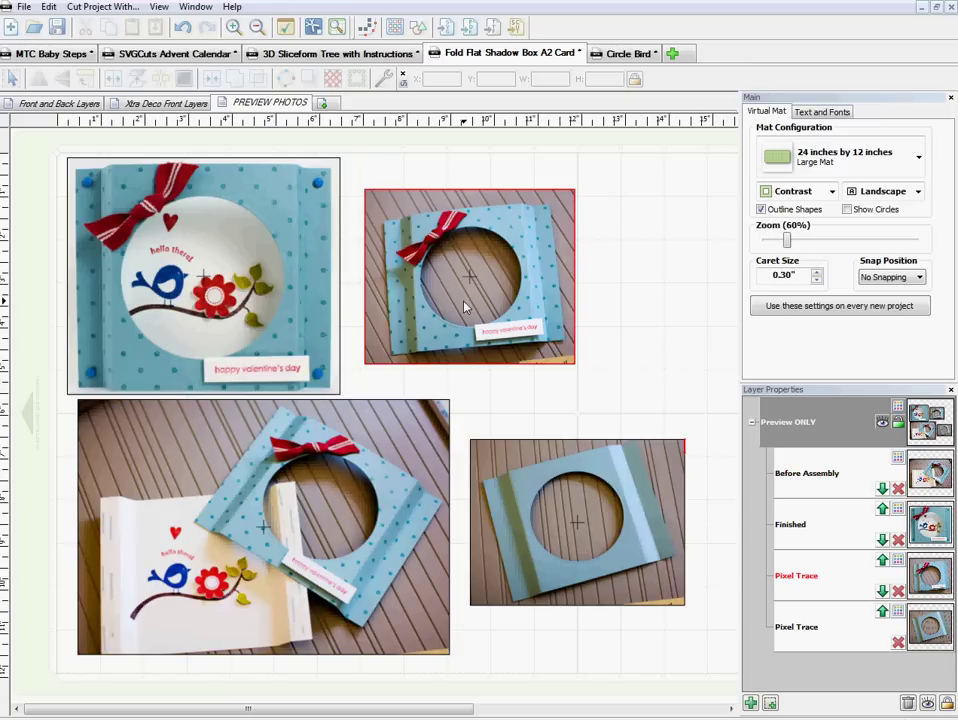
Scale the decorated frame photo's shape to 120%, 5.8000 wide by 4.8250 high, and move it to X 7.4618, Y 0.2188.
left_click(496, 283)
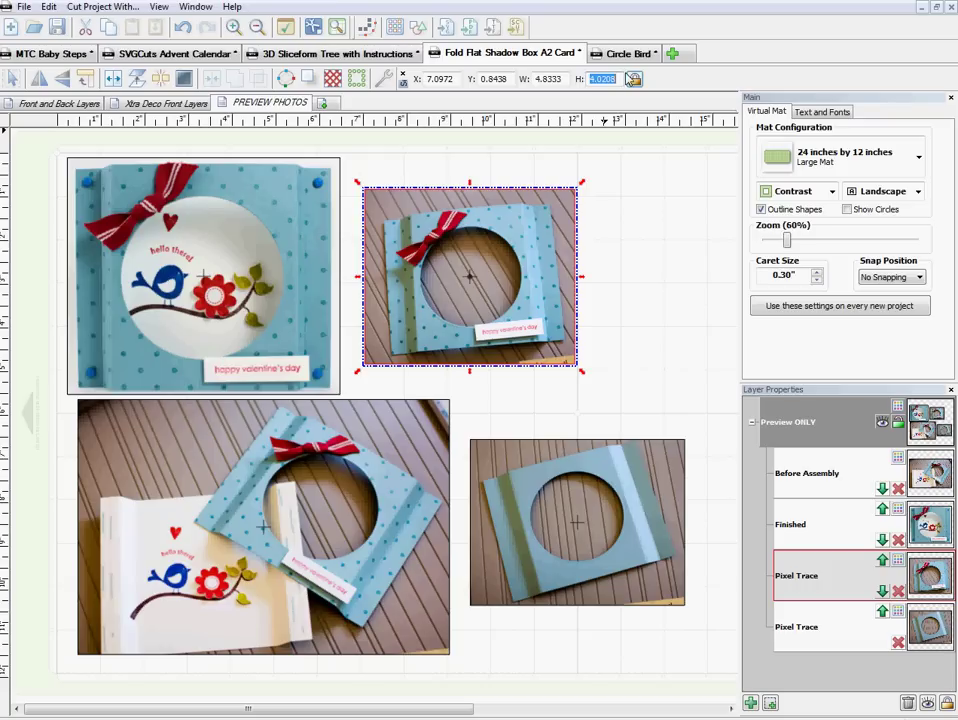
left_click_drag(590, 84, 627, 90)
type("120")
key("Return")
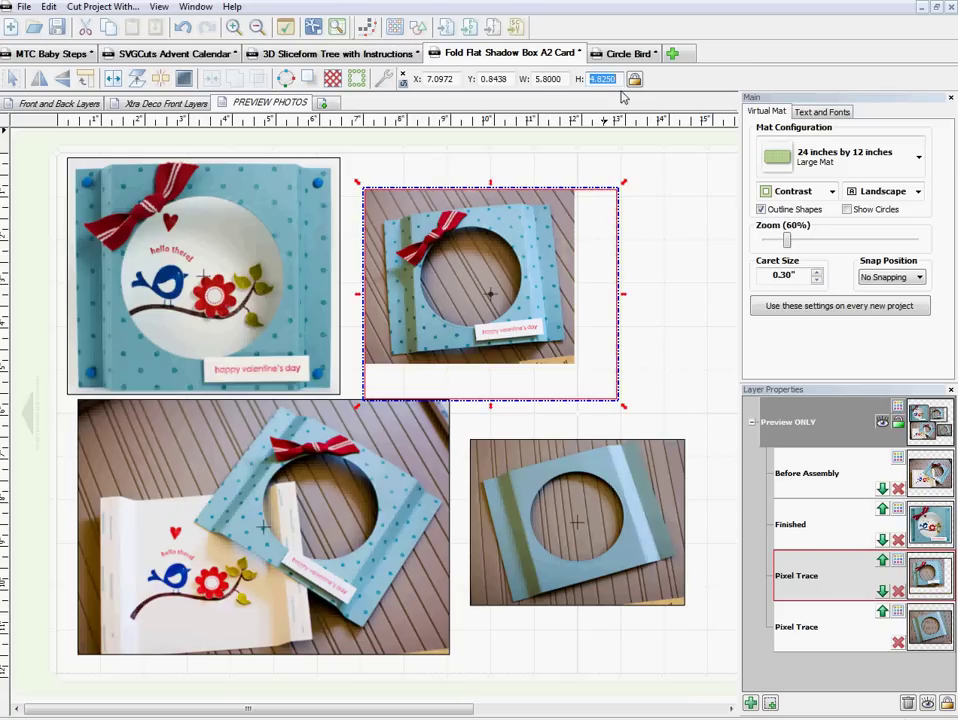
left_click_drag(529, 248, 524, 237)
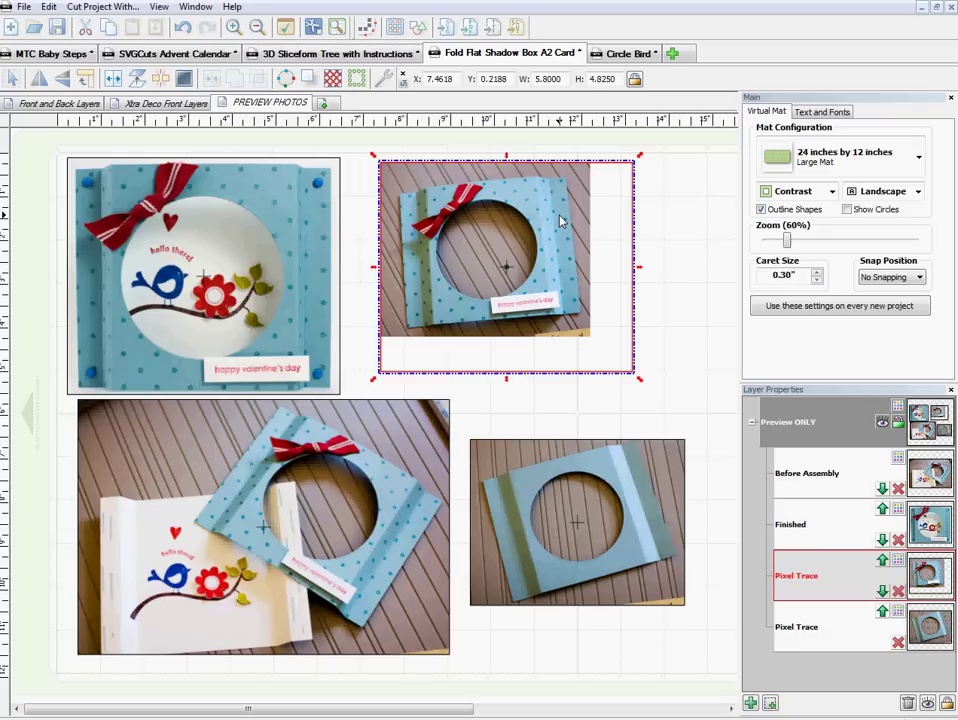
Scale the decorated frame photo's texture to 120% and move the shape to X 7.2361, Y 0.2188.
right_click(565, 218)
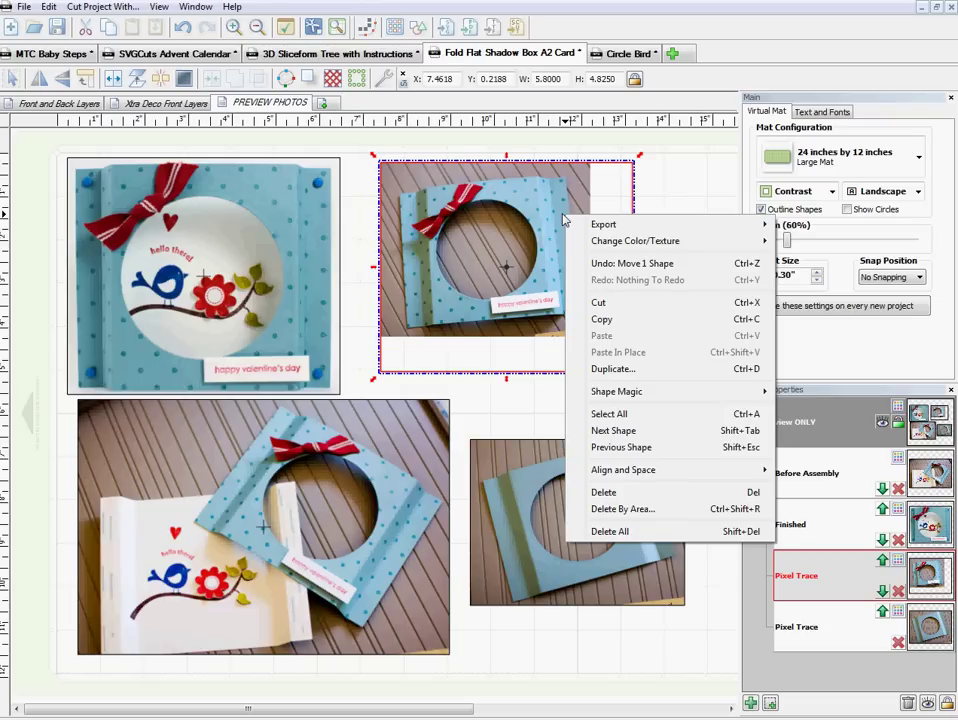
mouse_move(609, 241)
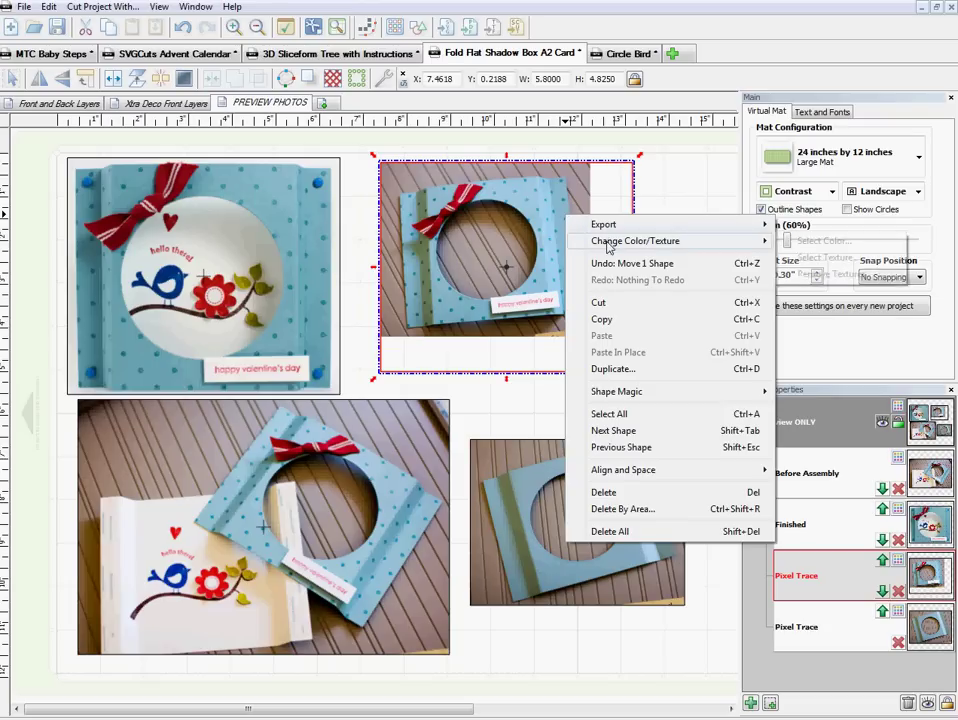
left_click(822, 257)
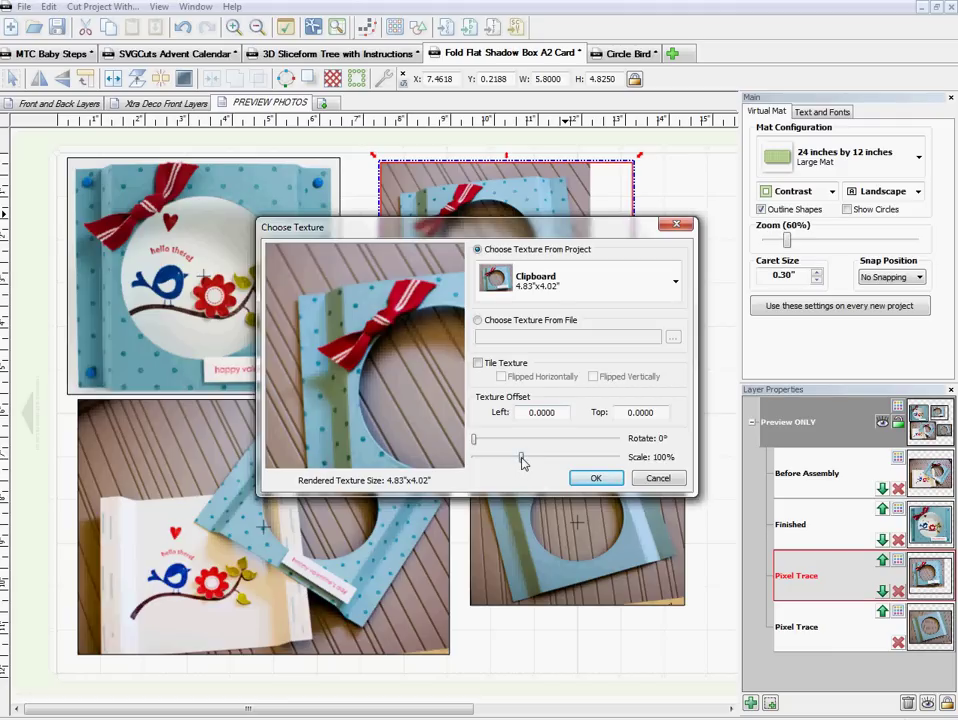
left_click_drag(521, 461, 534, 463)
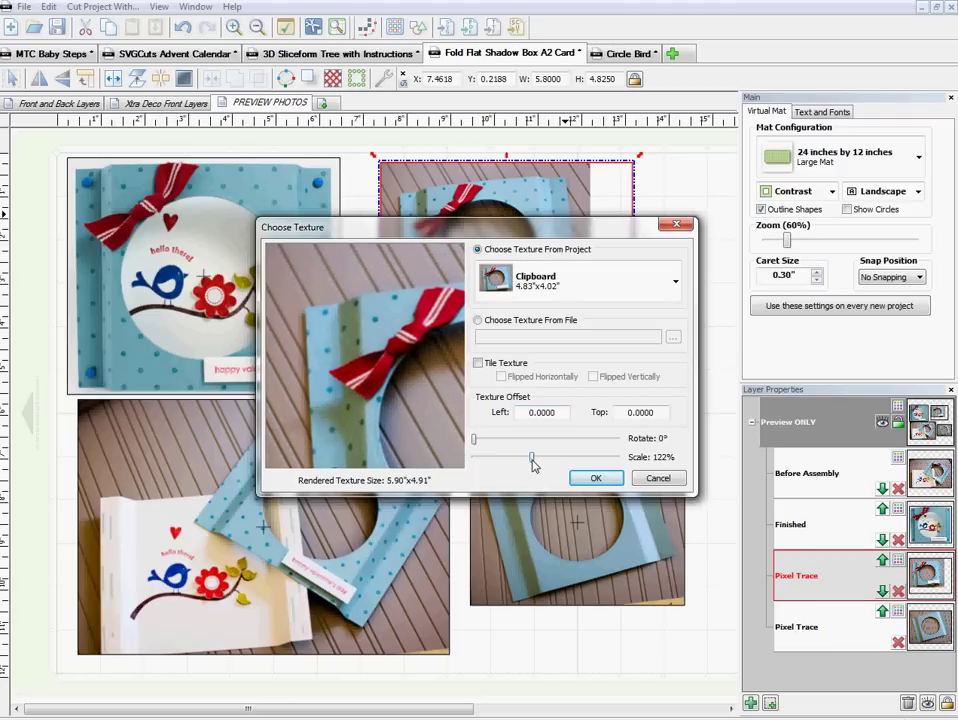
left_click_drag(534, 463, 533, 464)
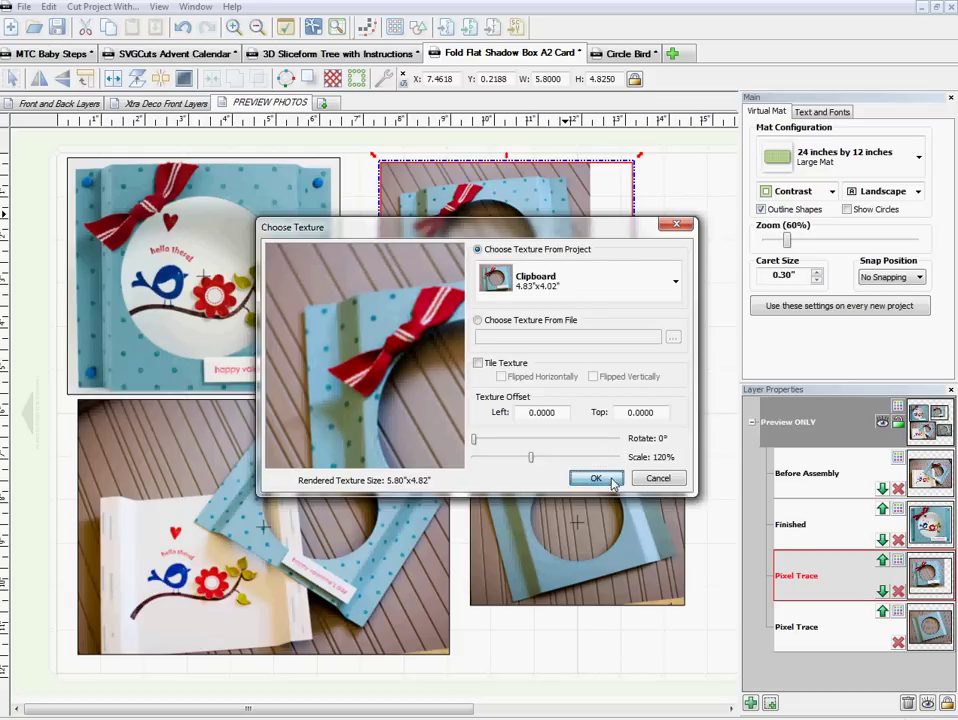
left_click(596, 479)
key("Left")
key("Left")
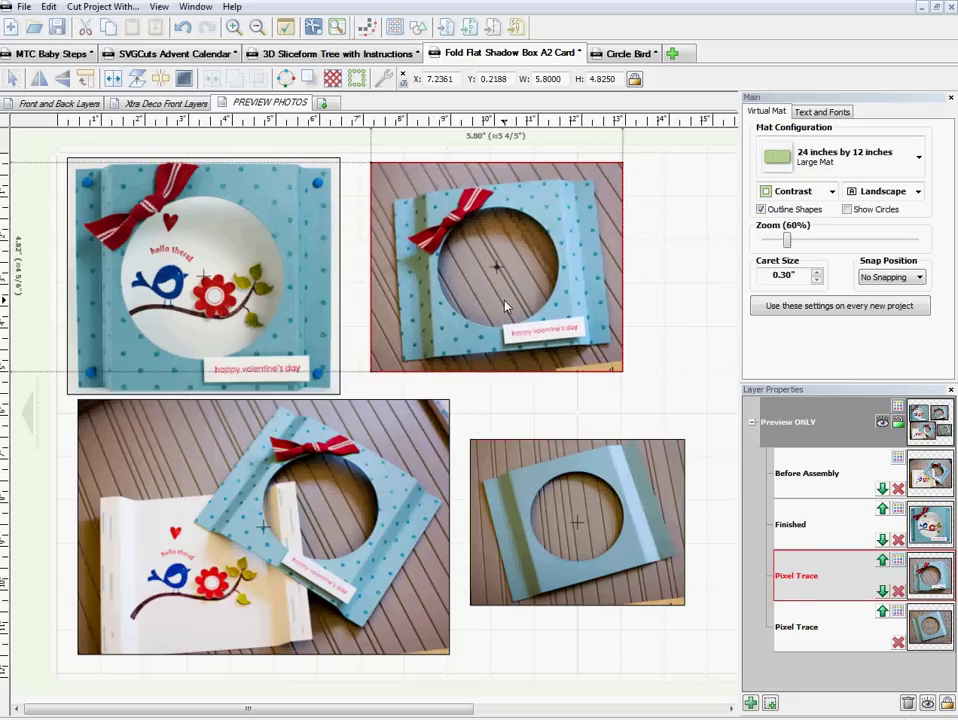
left_click(680, 305)
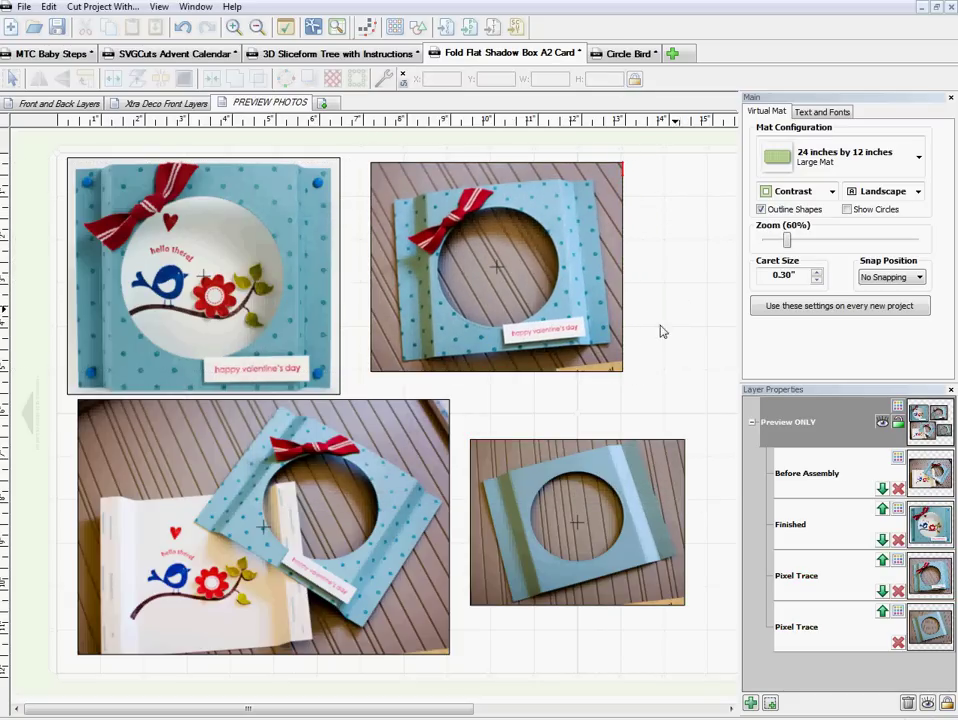
Shrink the Before Assembly photo's shape to 7.7062 wide by 5.2875 high and move it to X 0.5347, Y 5.9306.
left_click(226, 405)
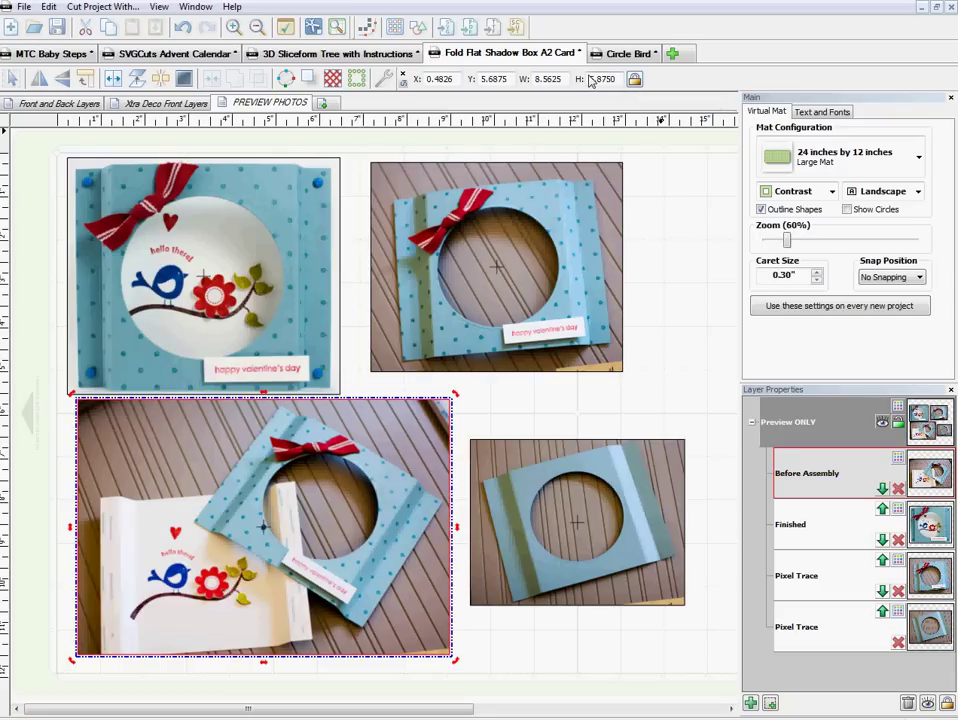
double_click(621, 82)
type("9")
key("Return")
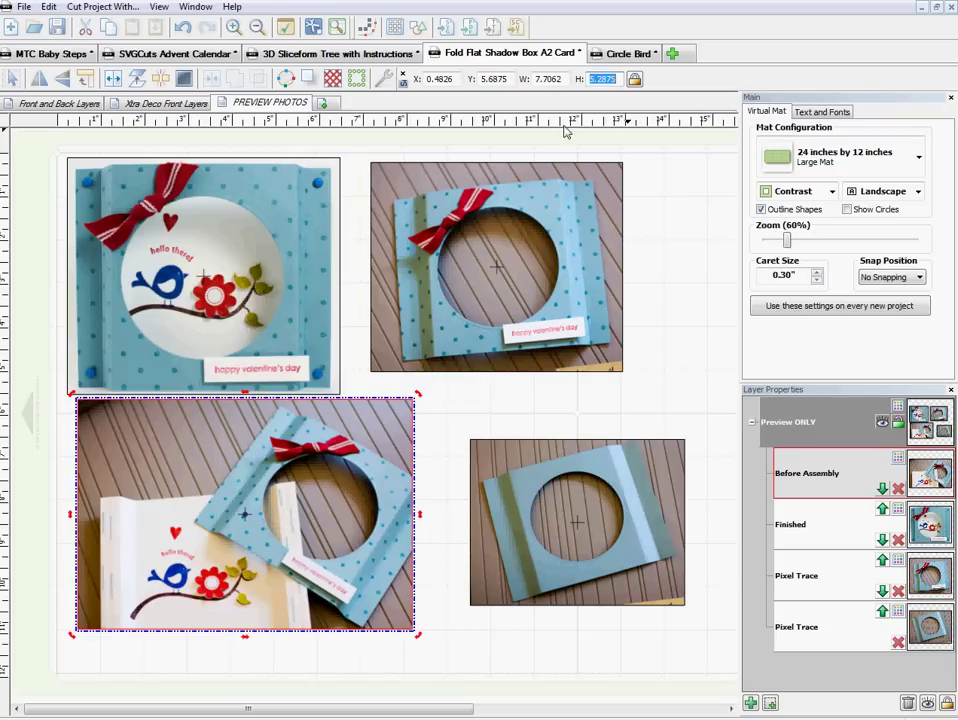
left_click_drag(262, 528, 265, 538)
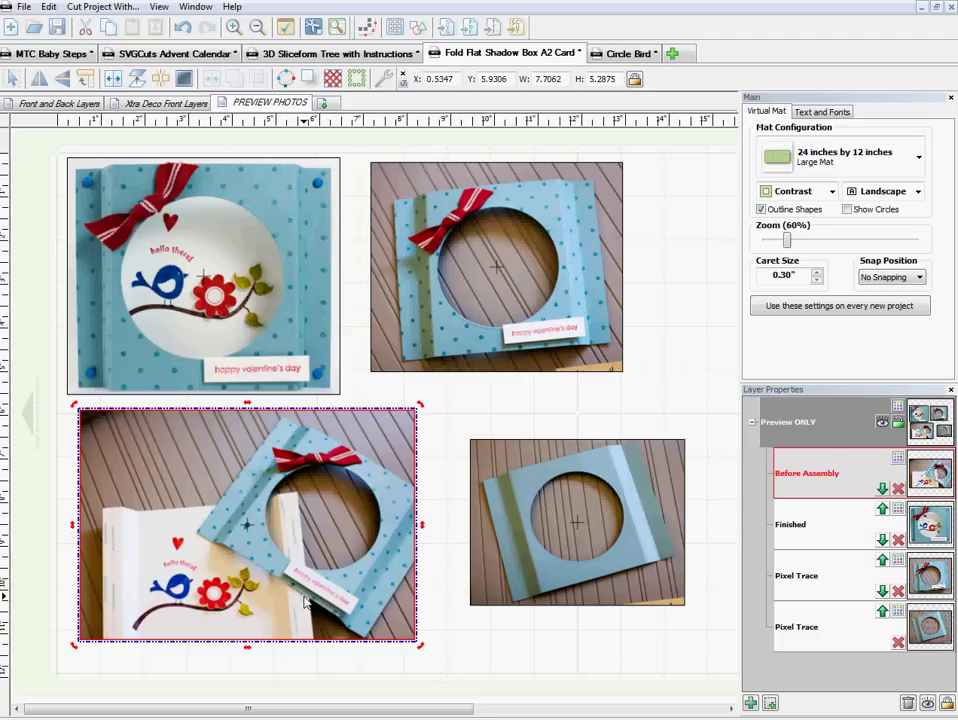
Try to fit the Before Assembly photo's texture to its shape with a texture scale of 90%.
right_click(333, 505)
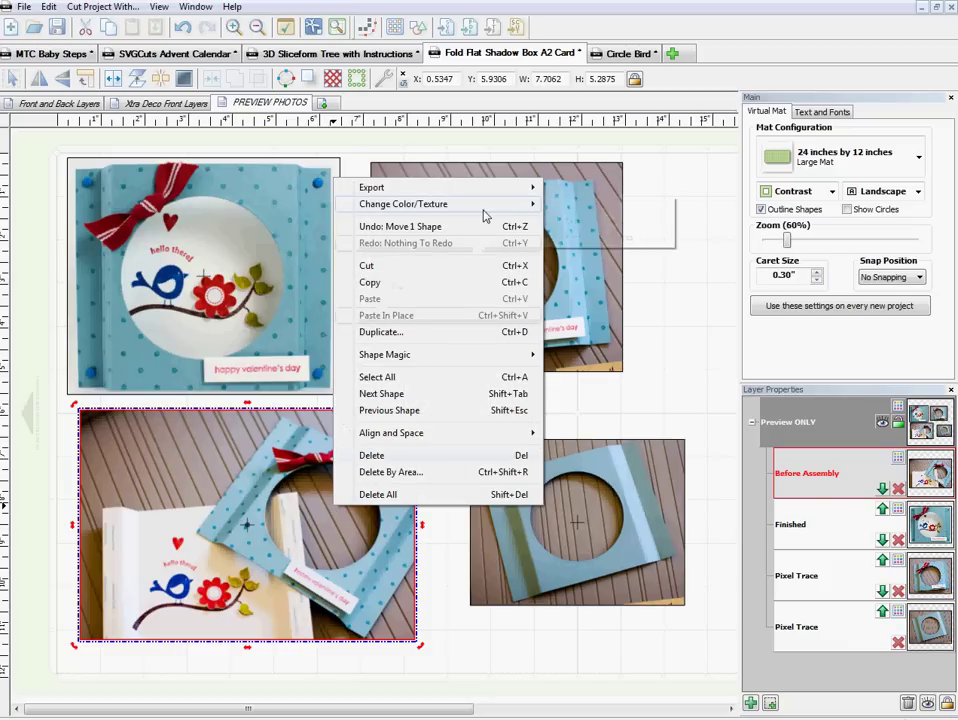
mouse_move(534, 205)
left_click(590, 221)
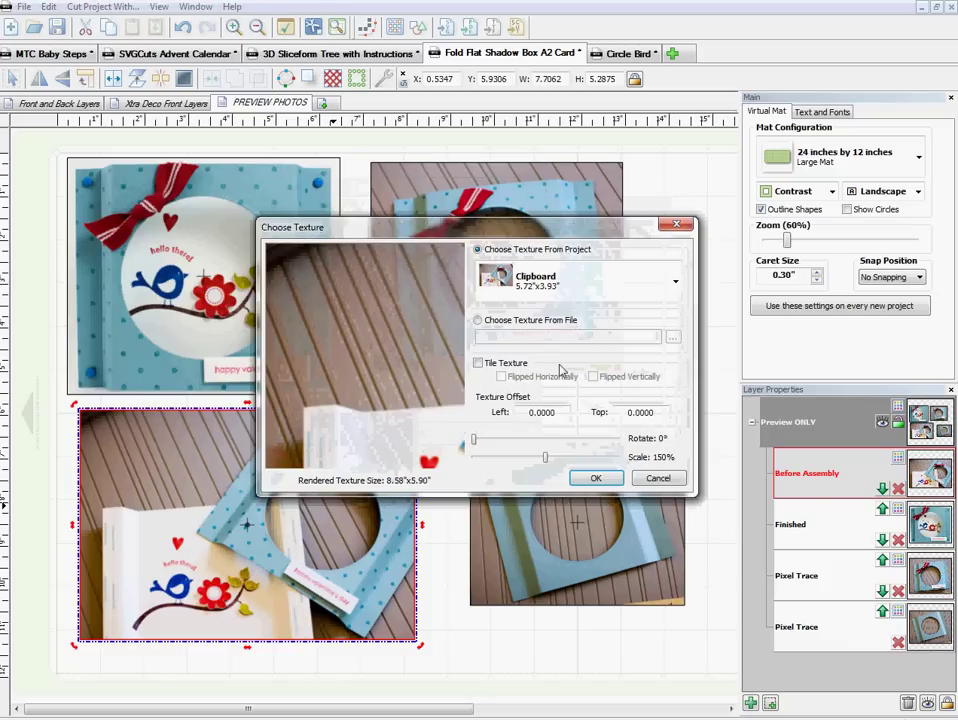
mouse_move(532, 457)
left_mouse_down()
mouse_move(545, 457)
mouse_move(516, 457)
left_mouse_up()
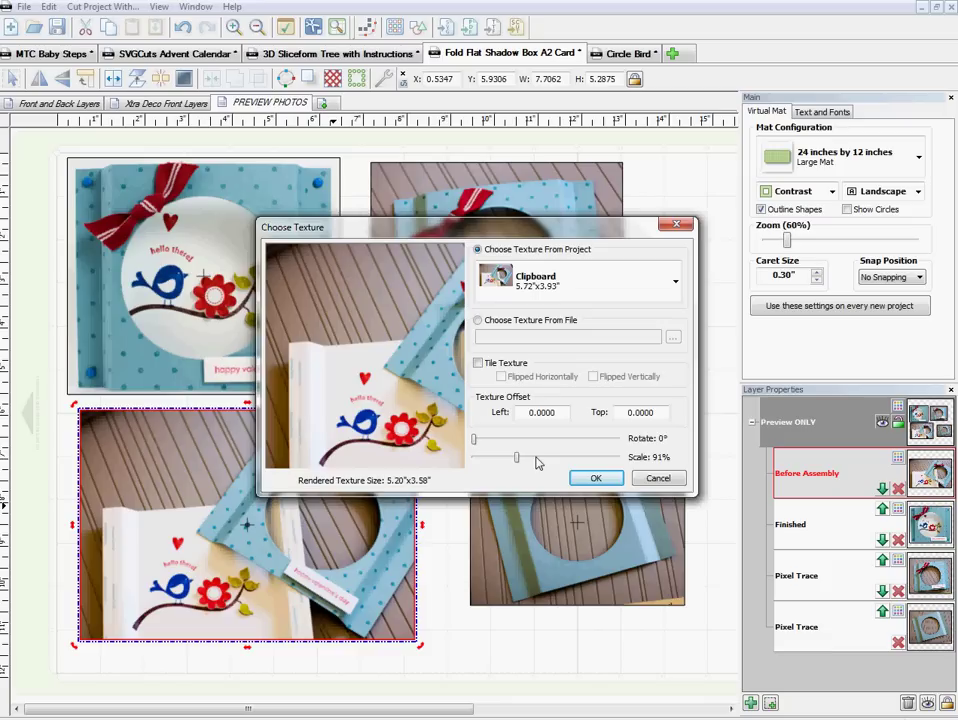
key("Left")
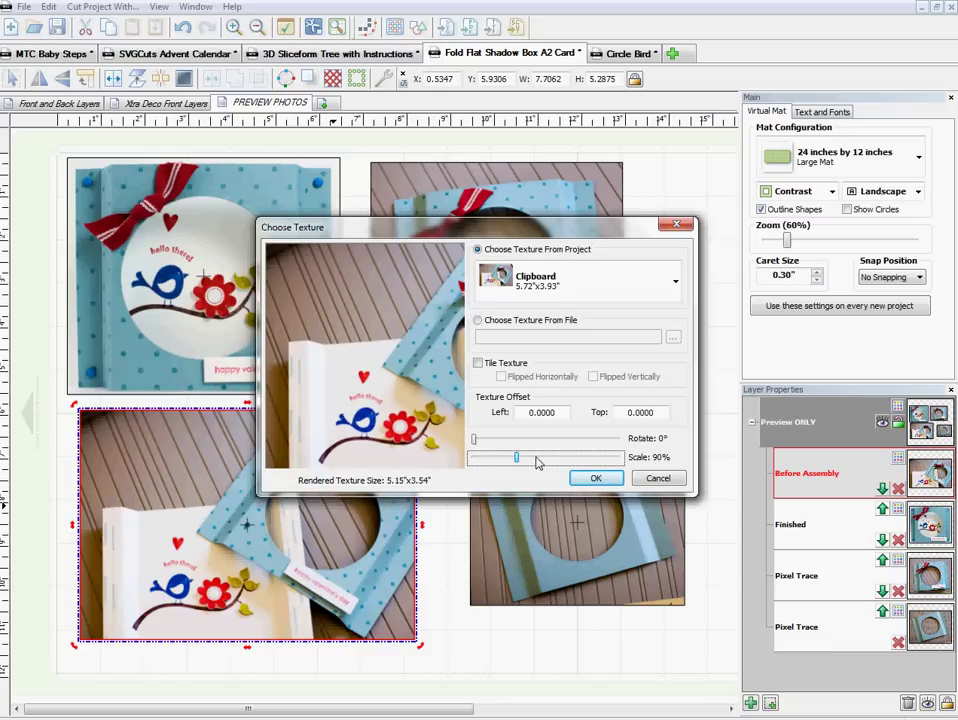
left_click(594, 478)
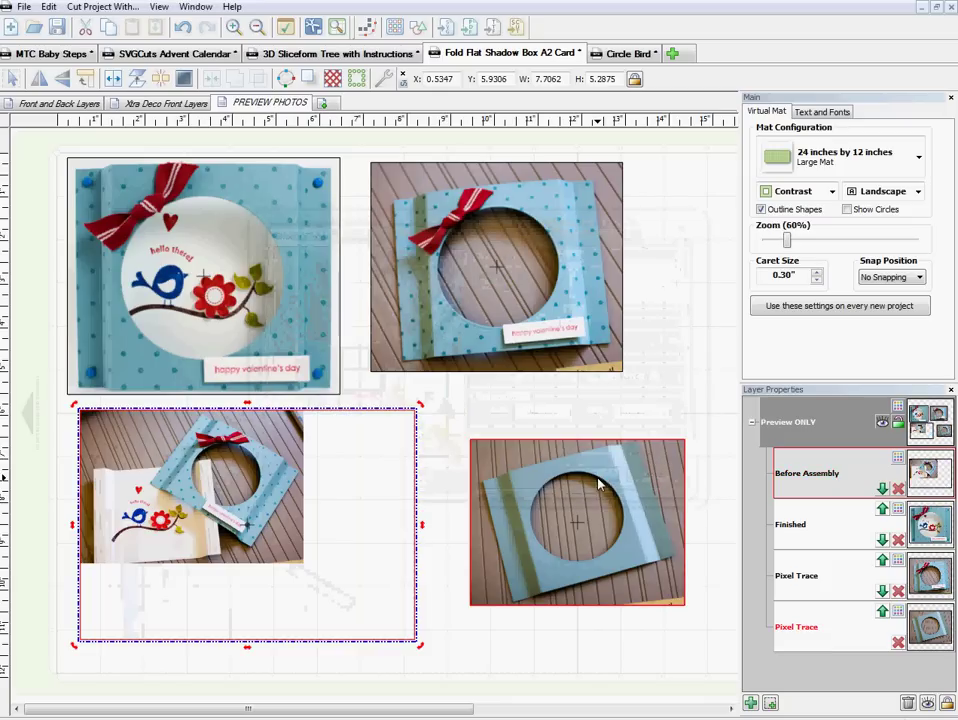
Try again to fit the Before Assembly photo's texture to its shape by reapplying a texture scale of 90%.
right_click(357, 440)
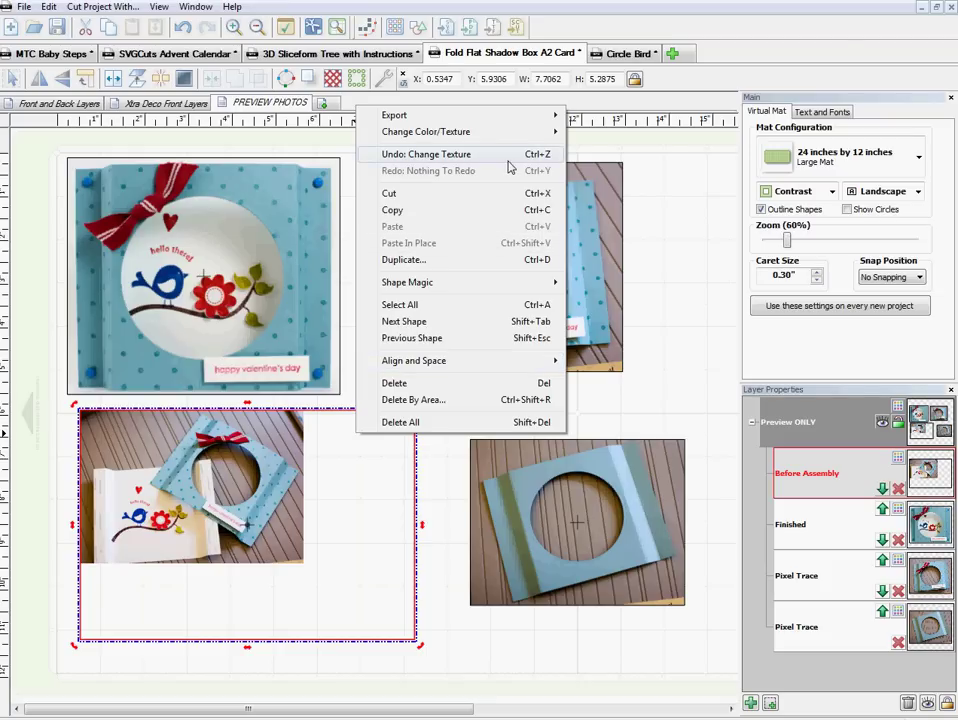
mouse_move(499, 131)
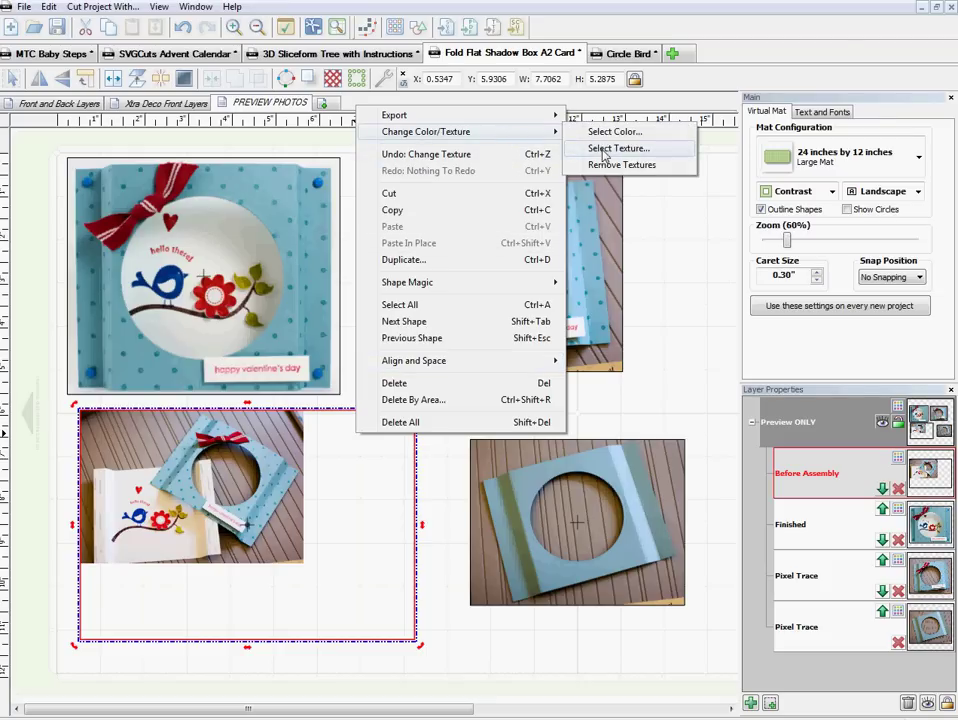
left_click(604, 152)
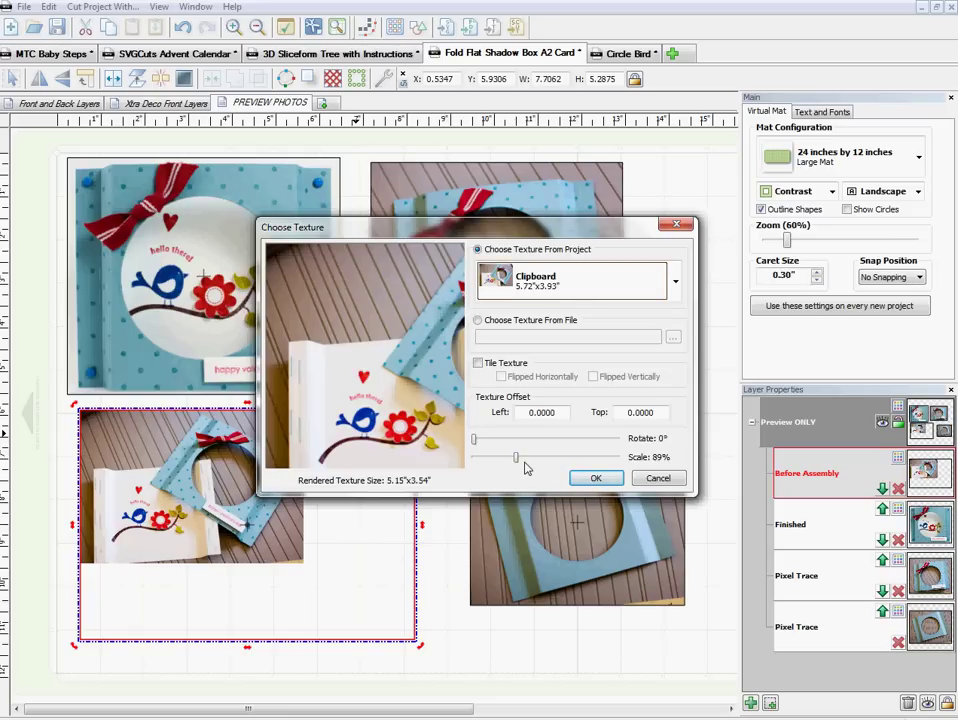
left_click_drag(518, 462, 519, 463)
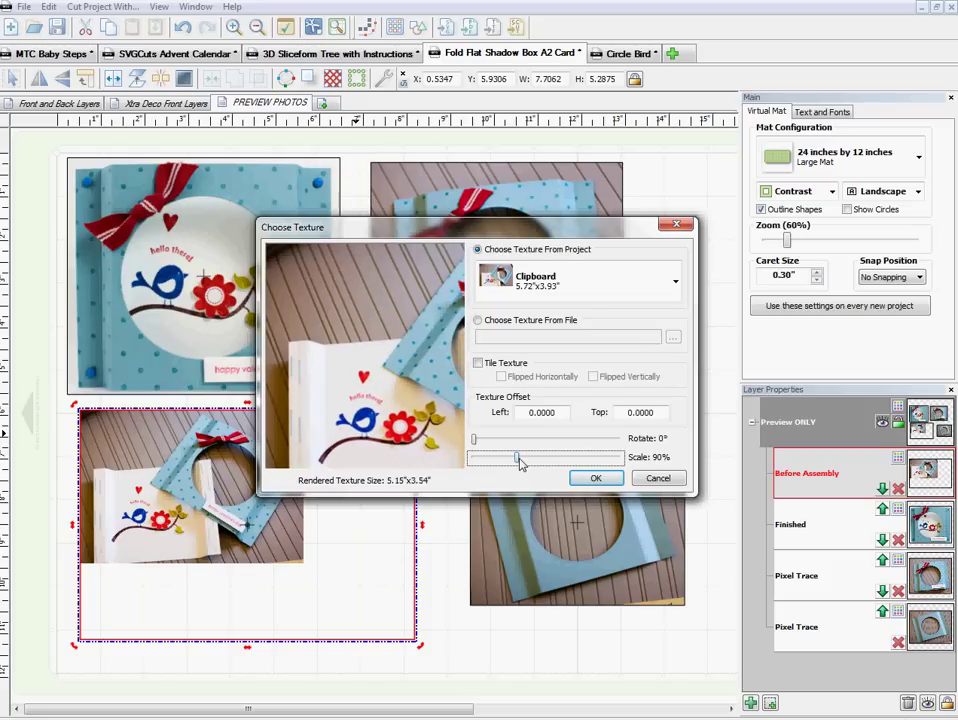
left_click(596, 479)
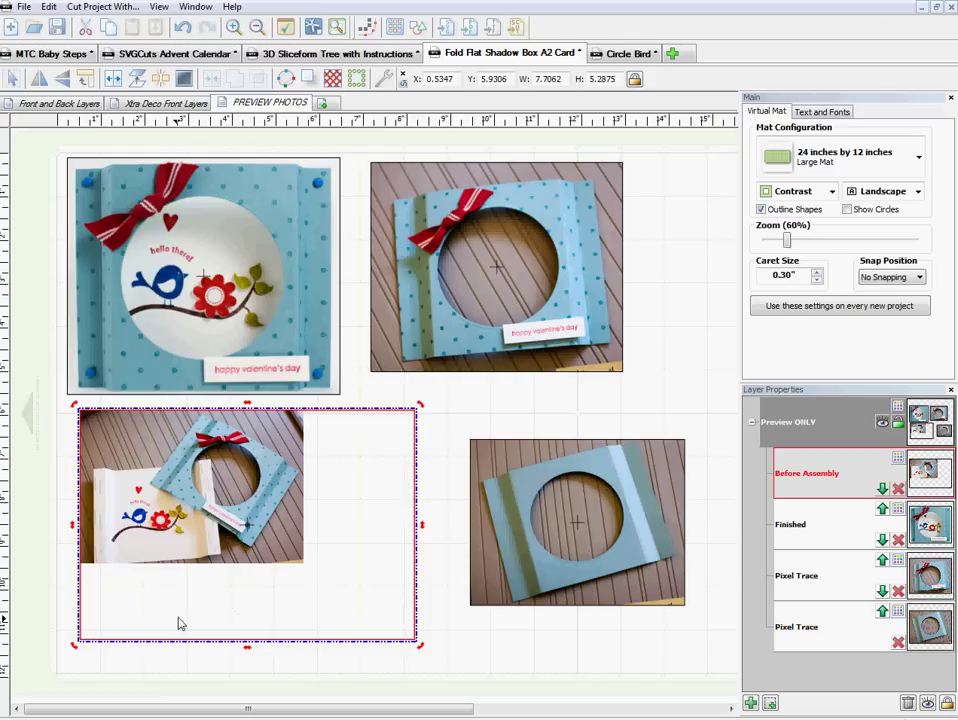
Undo the Before Assembly photo's texture, position and size changes.
left_click(185, 30)
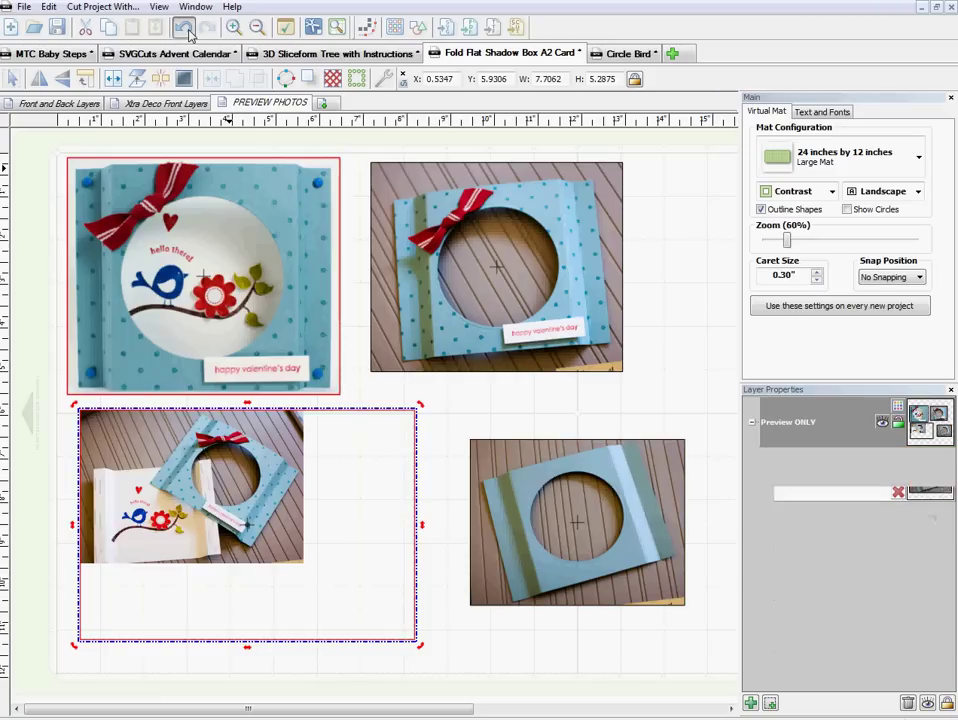
left_click(185, 30)
left_click(186, 30)
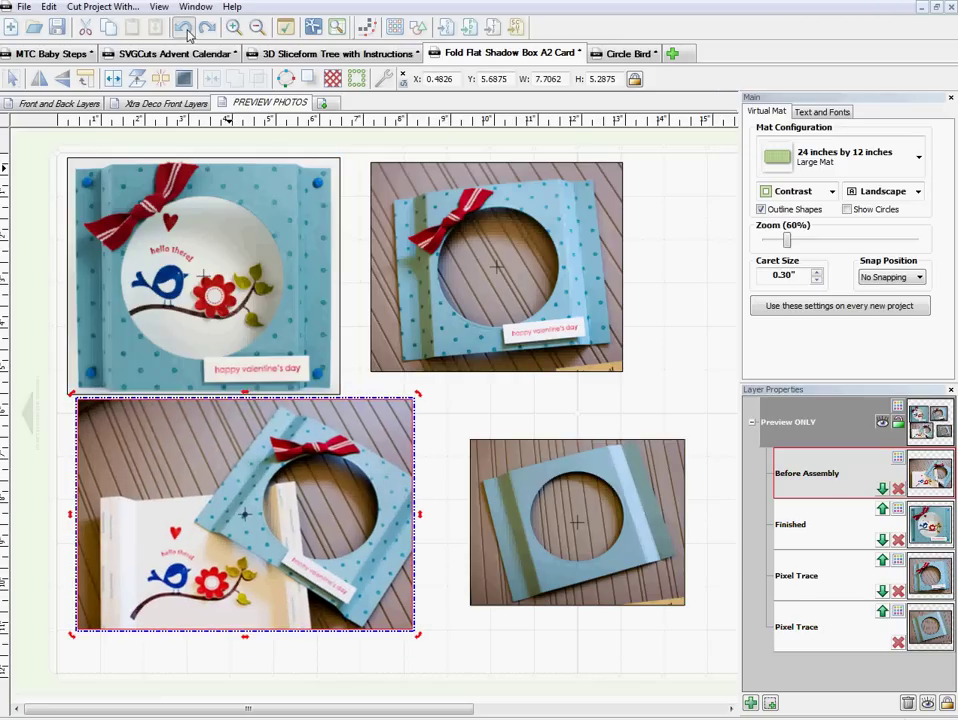
left_click(186, 30)
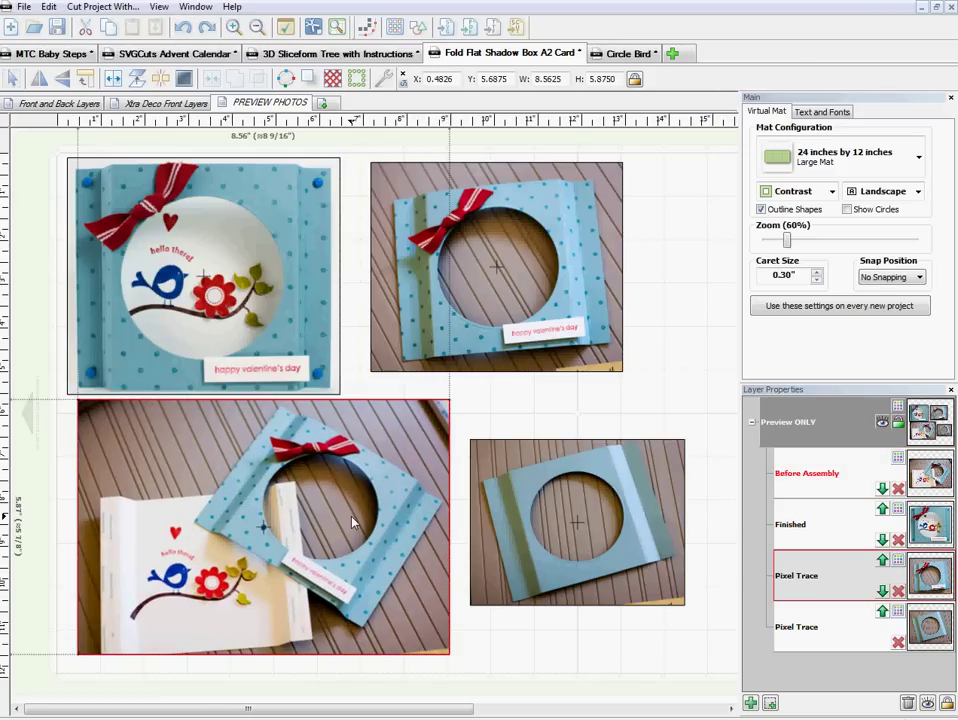
Scale the Before Assembly photo's shape to 90%, 7.7062 wide by 5.2875 high.
left_click(340, 540)
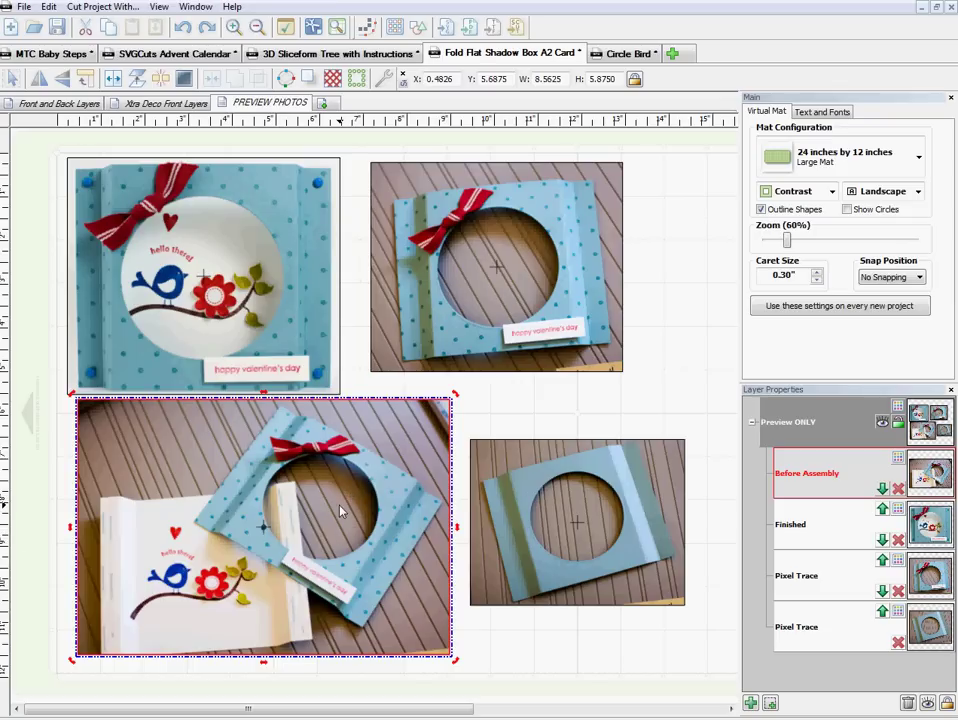
double_click(608, 79)
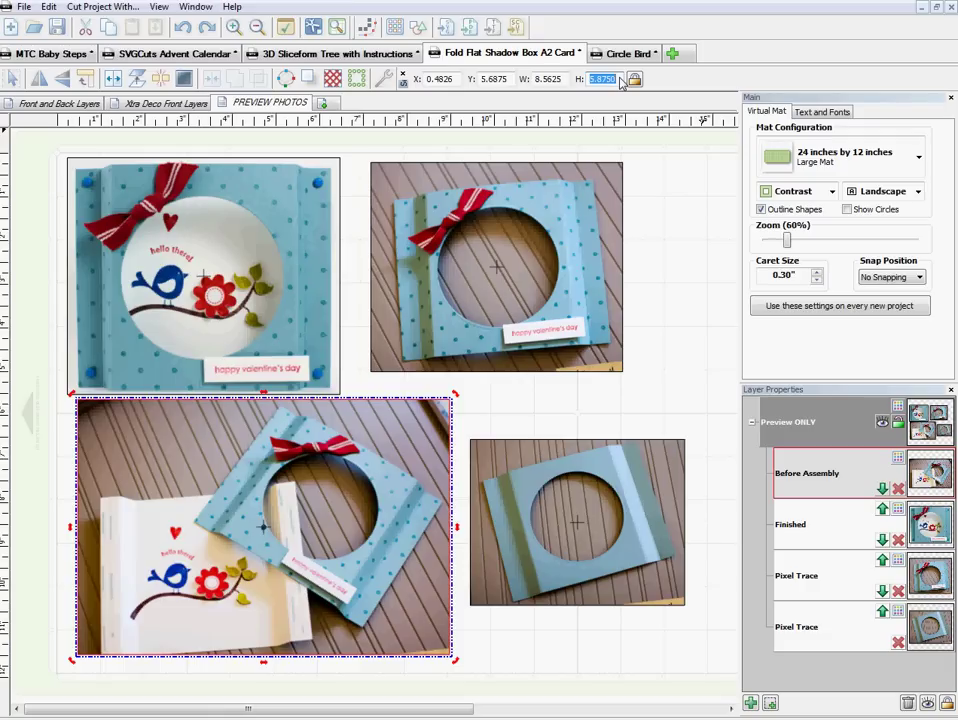
type("90%")
key("Return")
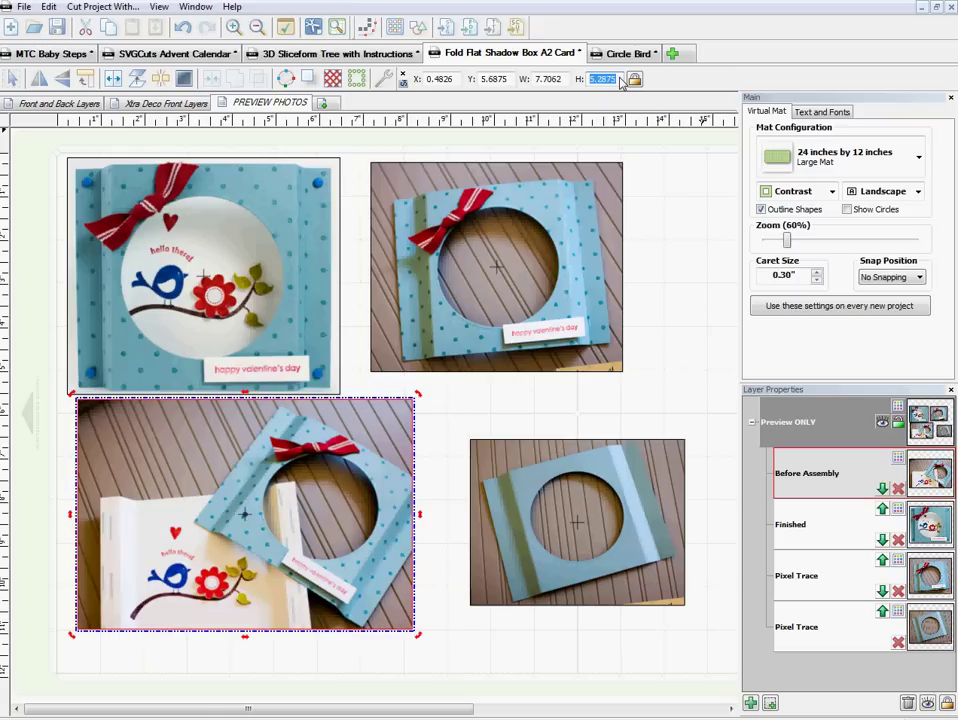
Try to match the Before Assembly photo's texture to its resized shape by setting the texture scale to 90%.
left_click(333, 493)
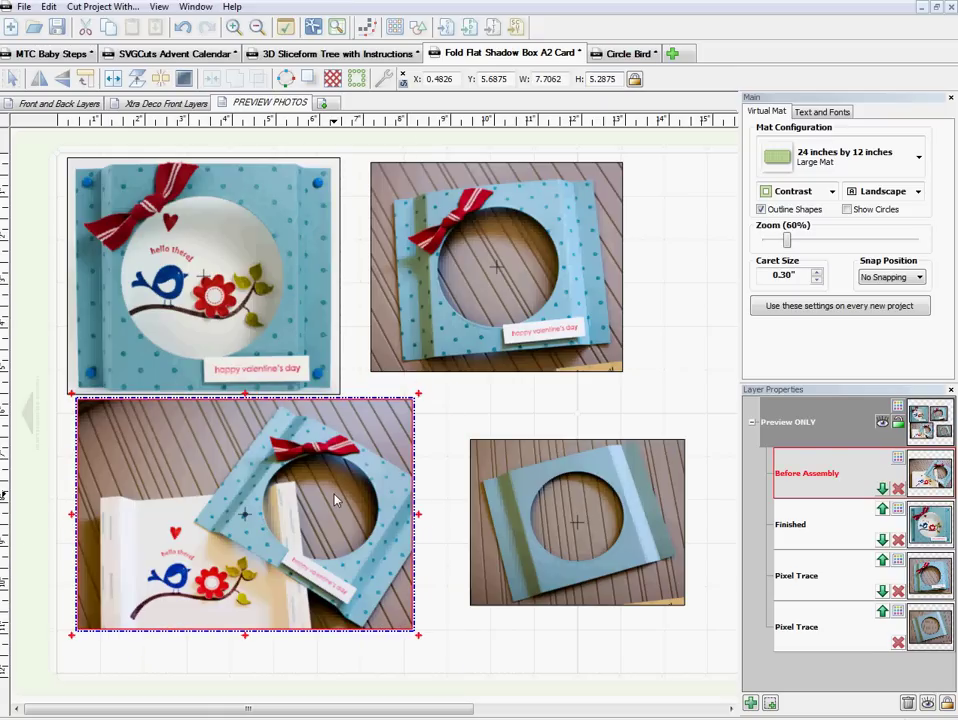
right_click(345, 438)
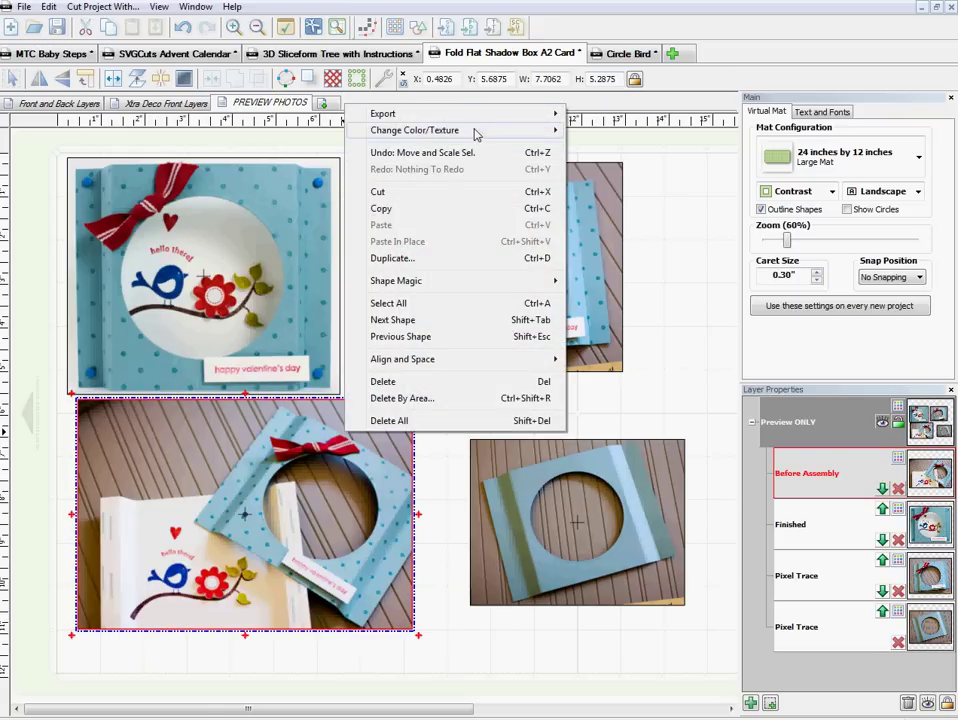
mouse_move(502, 133)
left_click(612, 147)
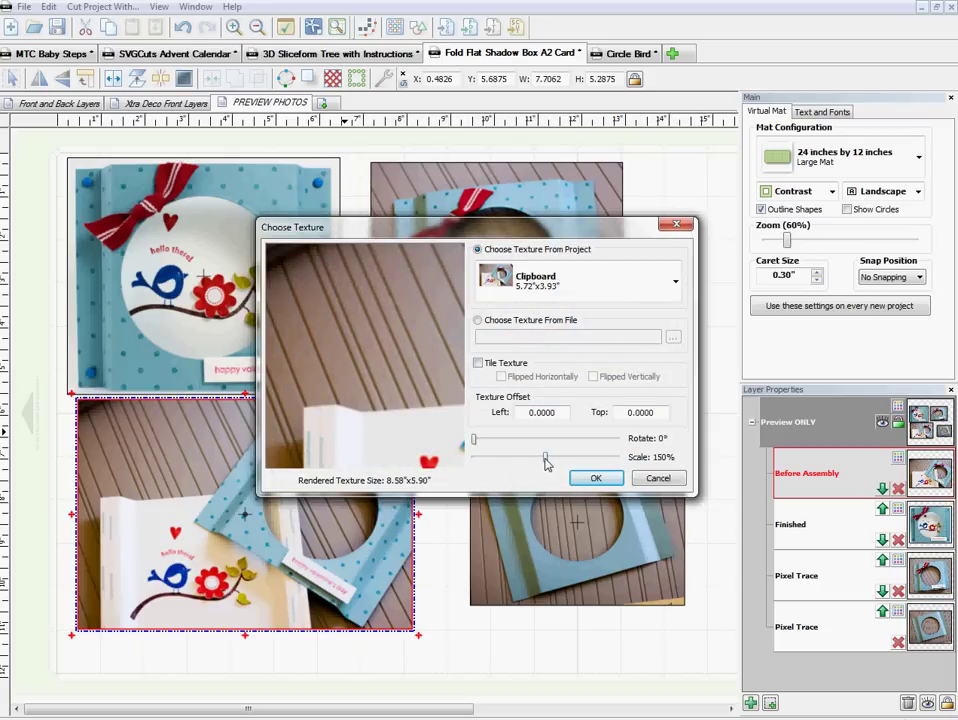
left_click_drag(546, 462, 520, 469)
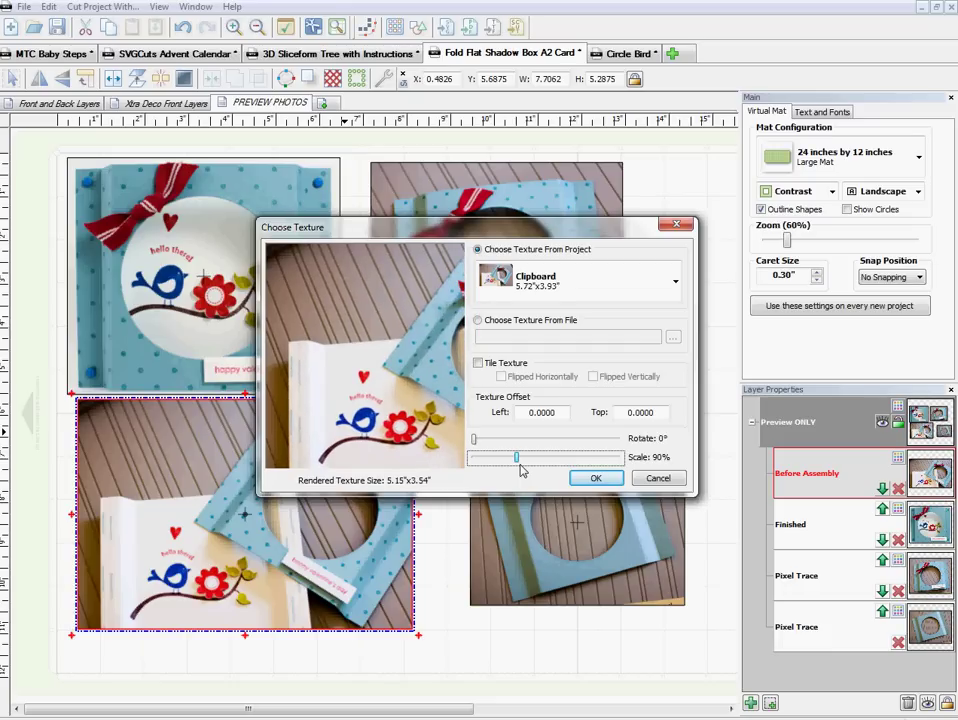
left_click(598, 481)
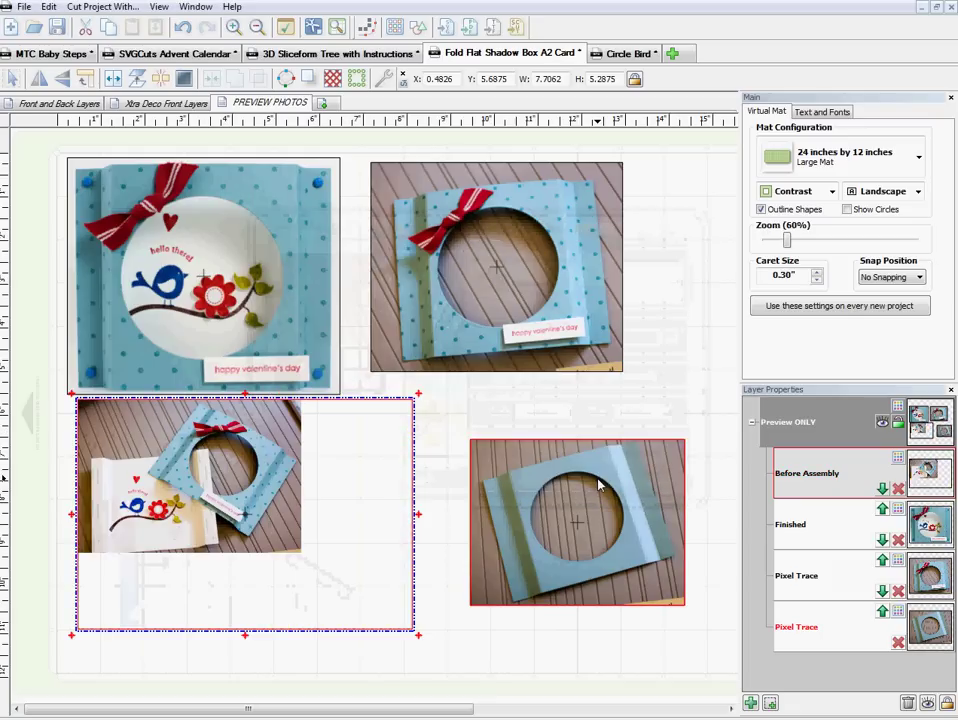
Undo the Before Assembly photo's last texture change and shape scaling, and clear the selection.
left_click(182, 27)
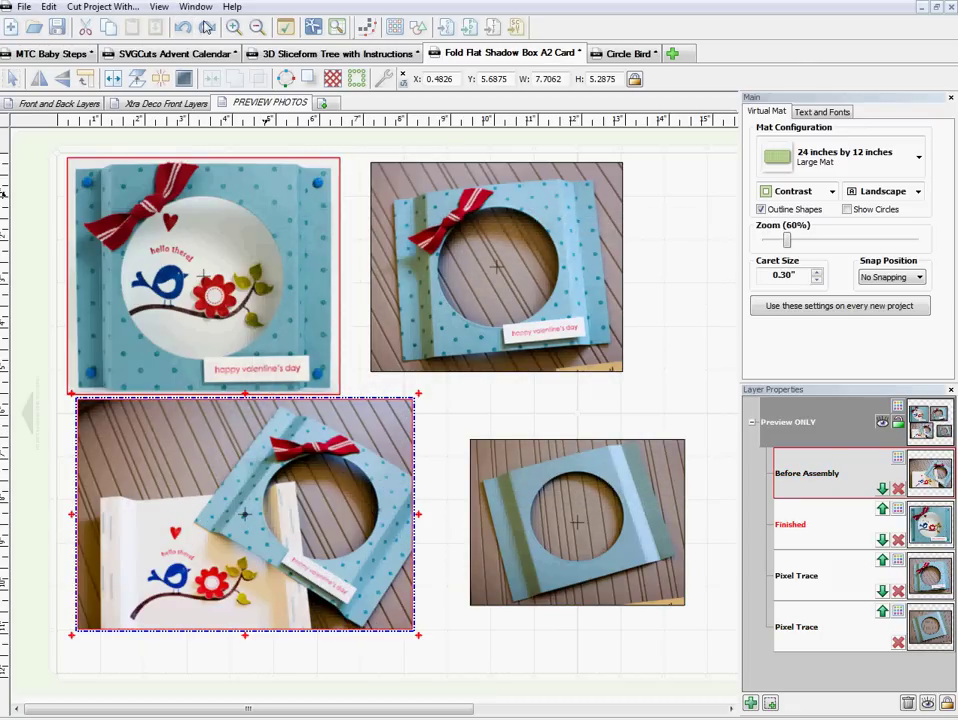
left_click(183, 28)
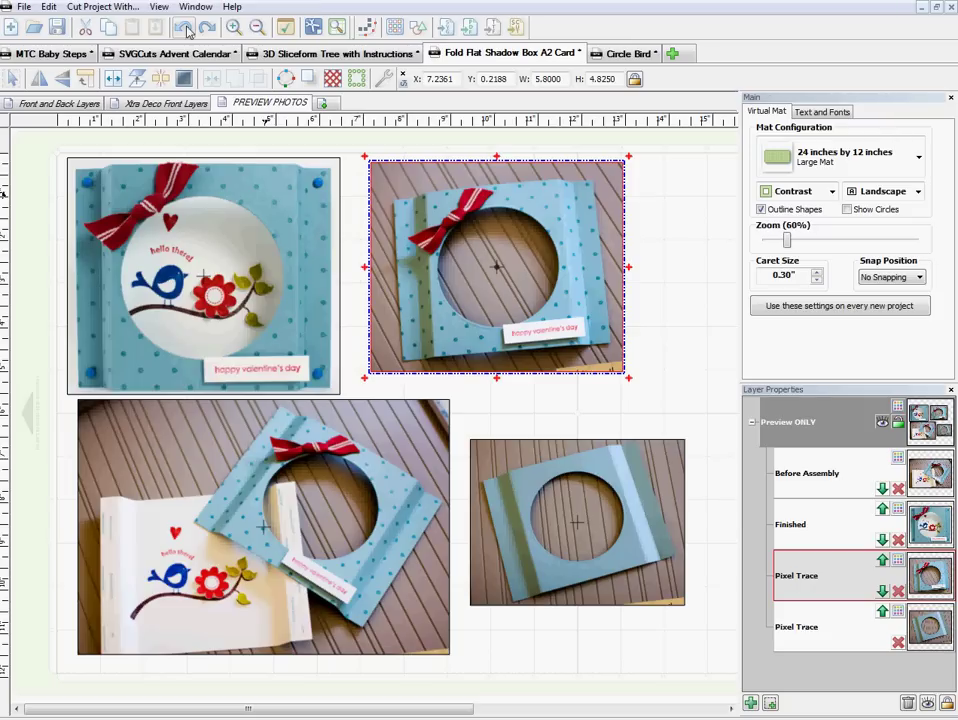
left_click(505, 408)
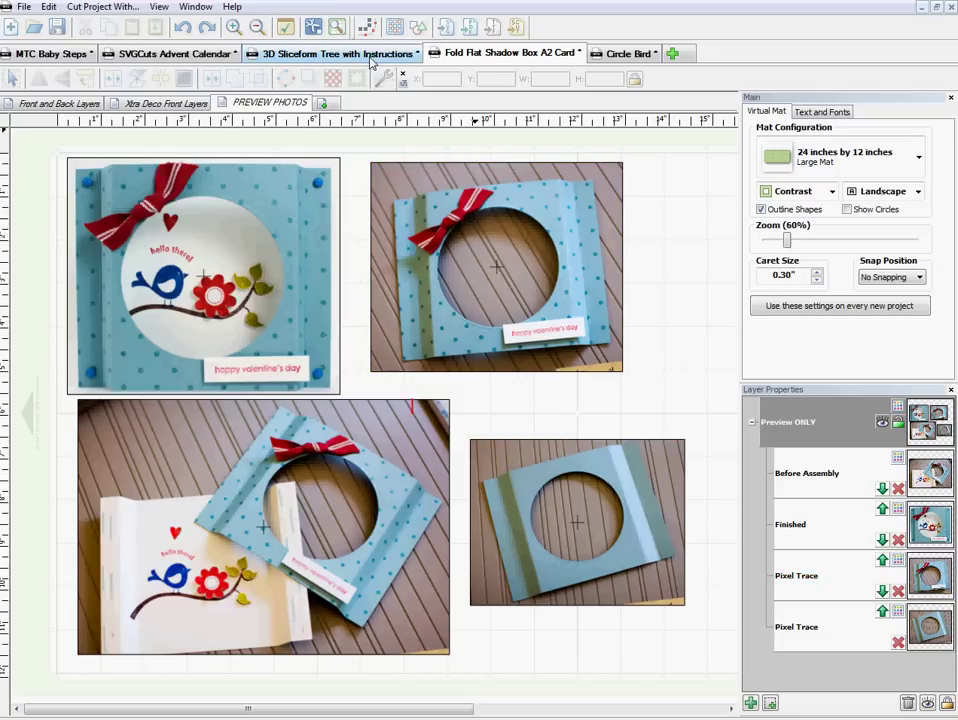
Review the SVGCuts Advent Calendar project's preview images and the 3D Sliceform Tree project's instruction page.
left_click(175, 54)
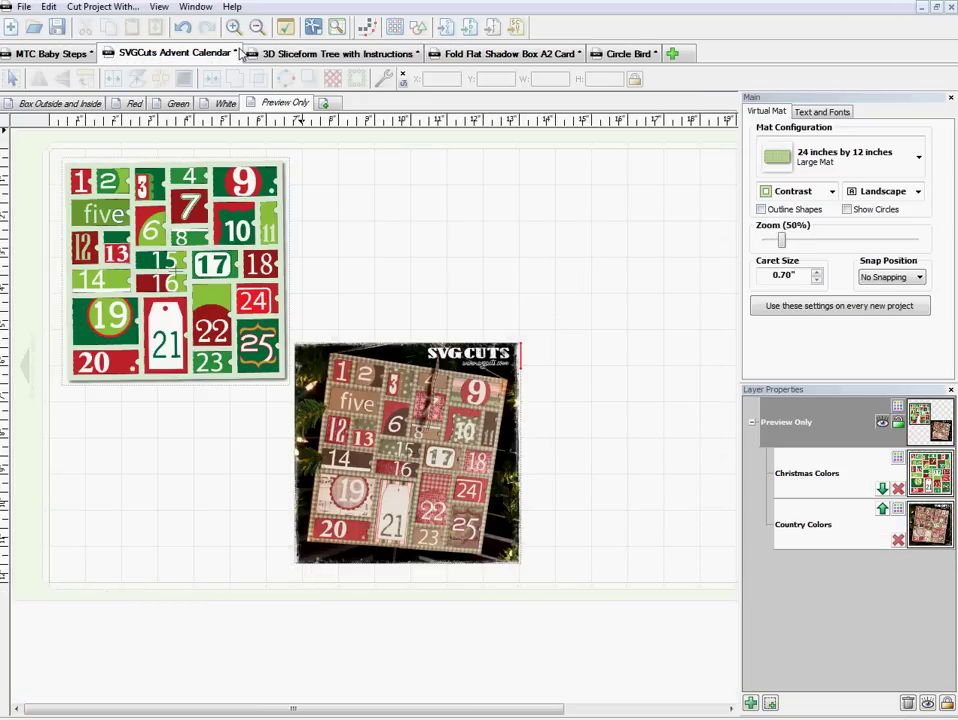
left_click(275, 55)
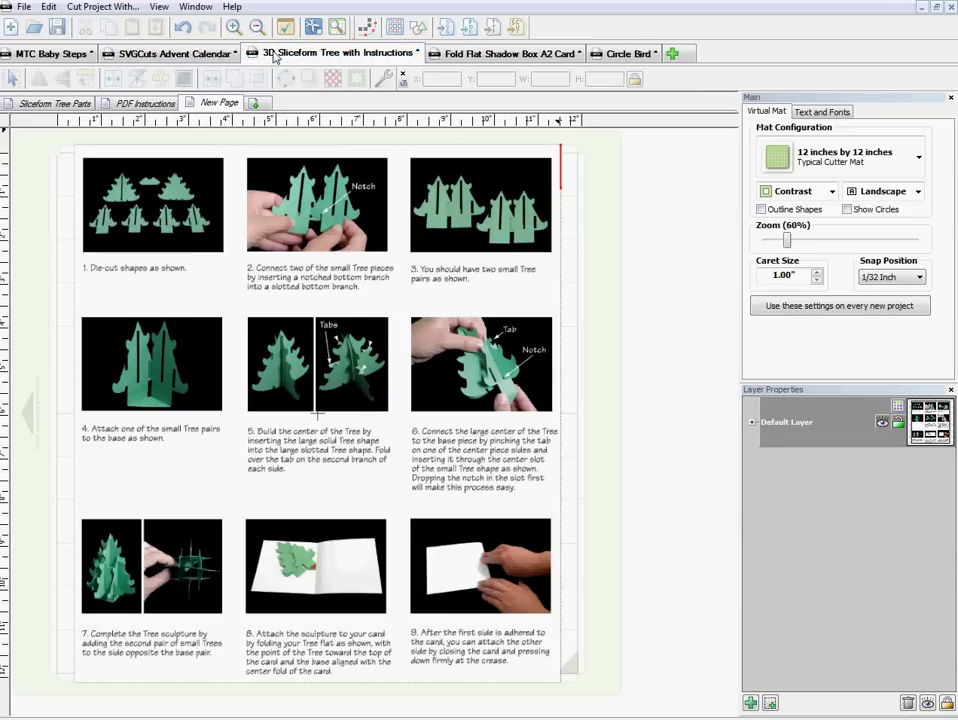